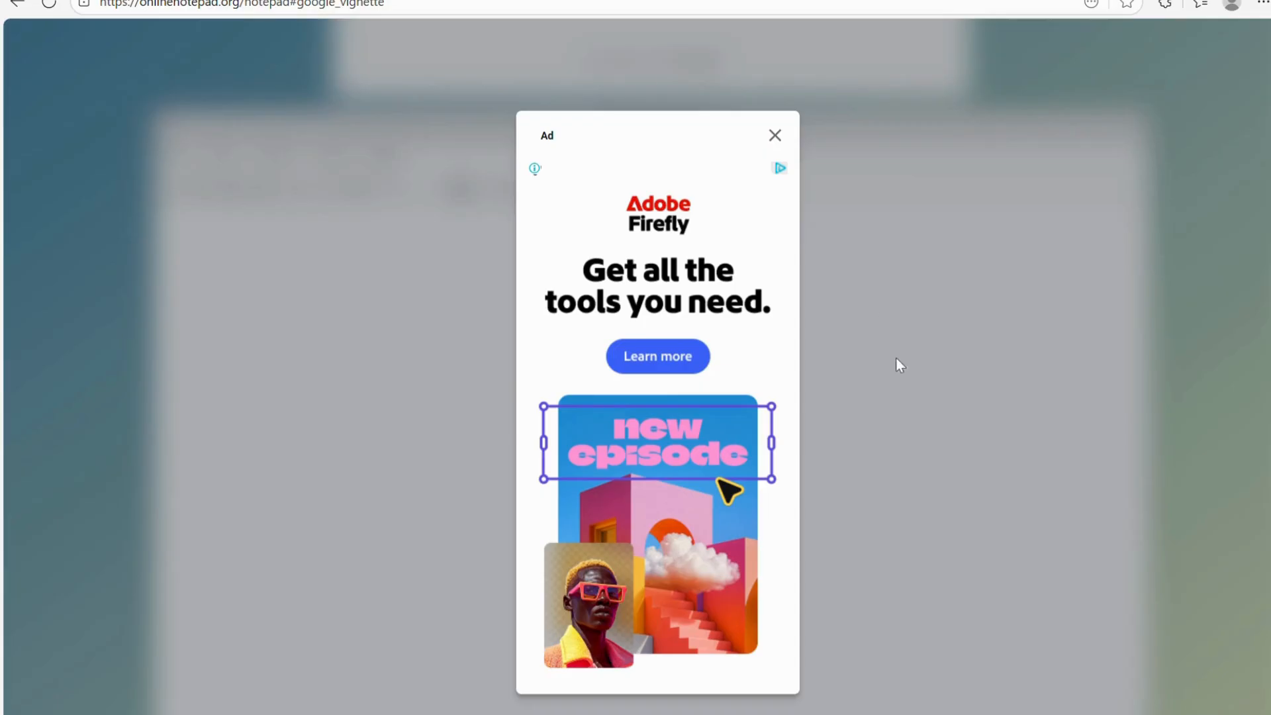
Close the full-page Google ad to reveal the empty Online Notepad editor.
left_click(775, 136)
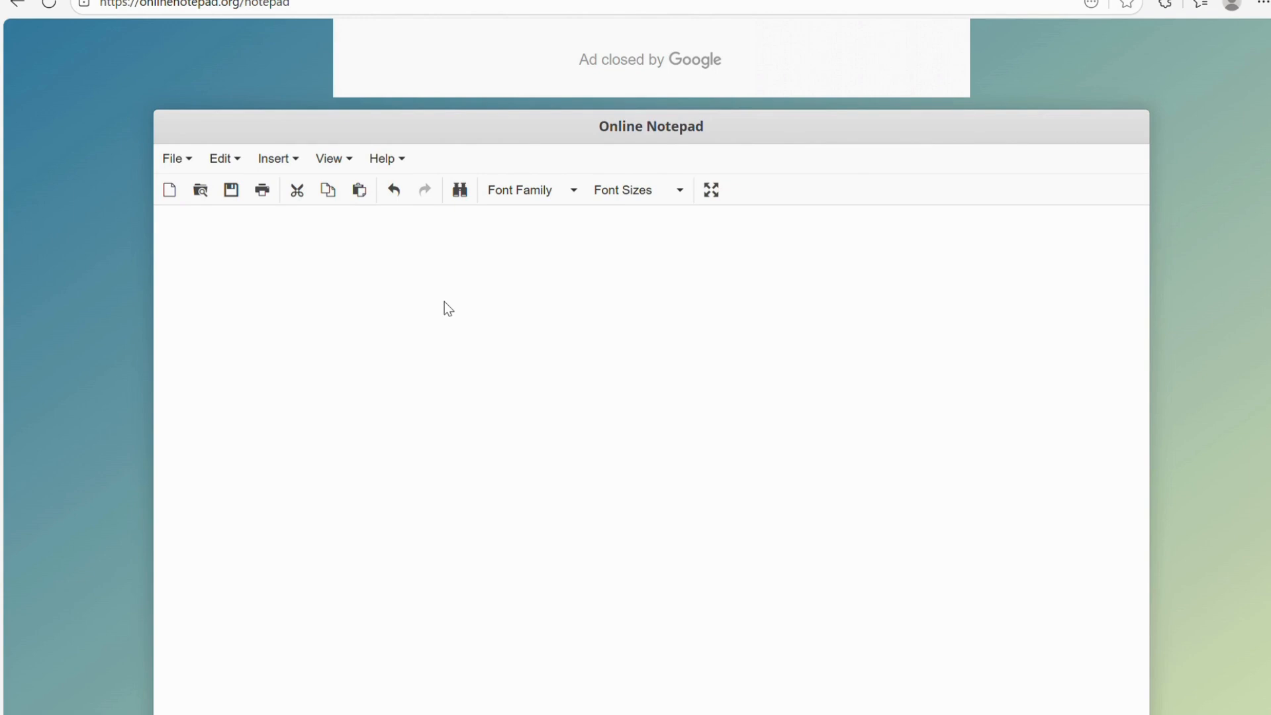
Write the note 'Create a table which hold the data of all the mobile phones given to the employees.'.
type("Create a table which hold ")
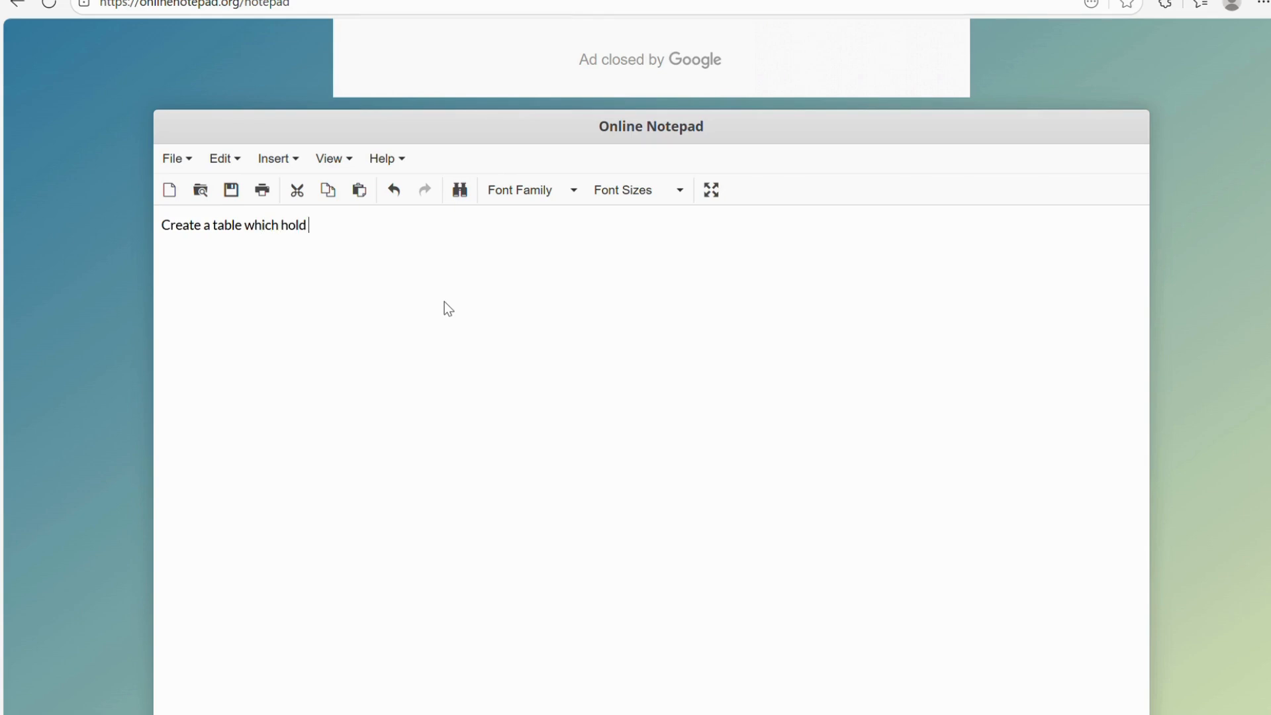
type("the data of a")
type("ll the movil")
type("e")
key("BackSpace")
key("BackSpace")
key("BackSpace")
key("BackSpace")
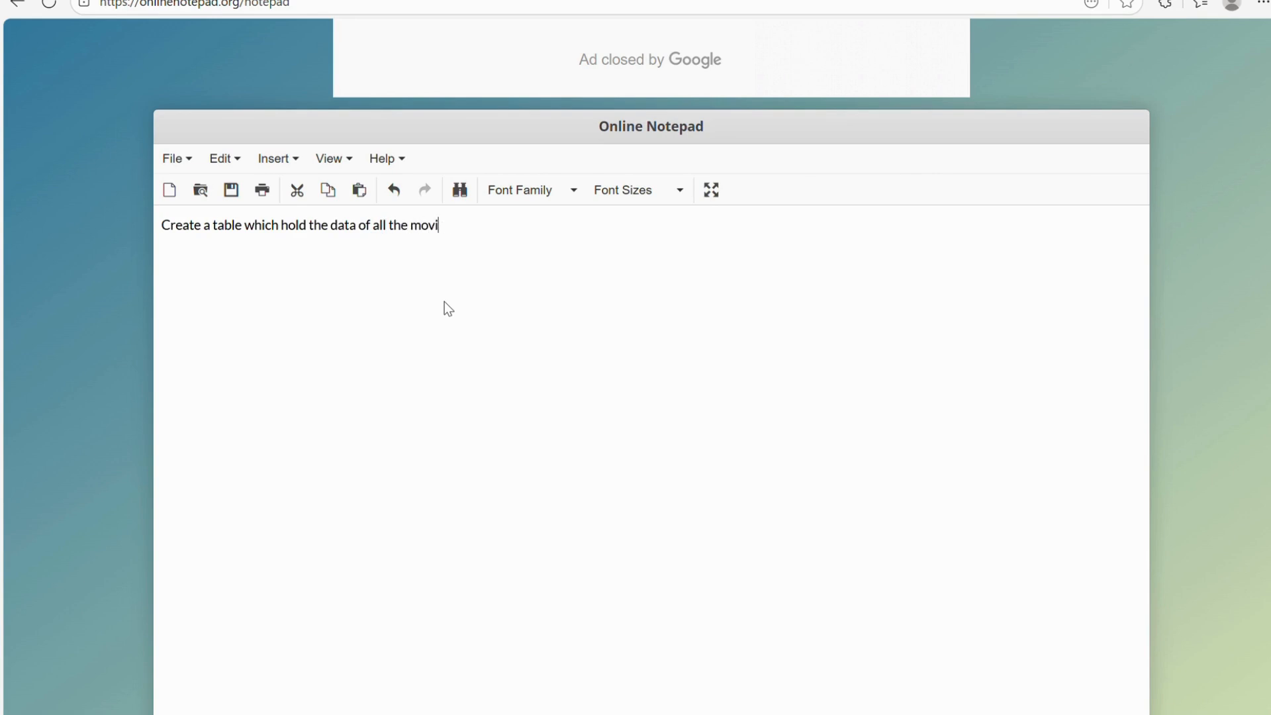
type("bile phones given to the e")
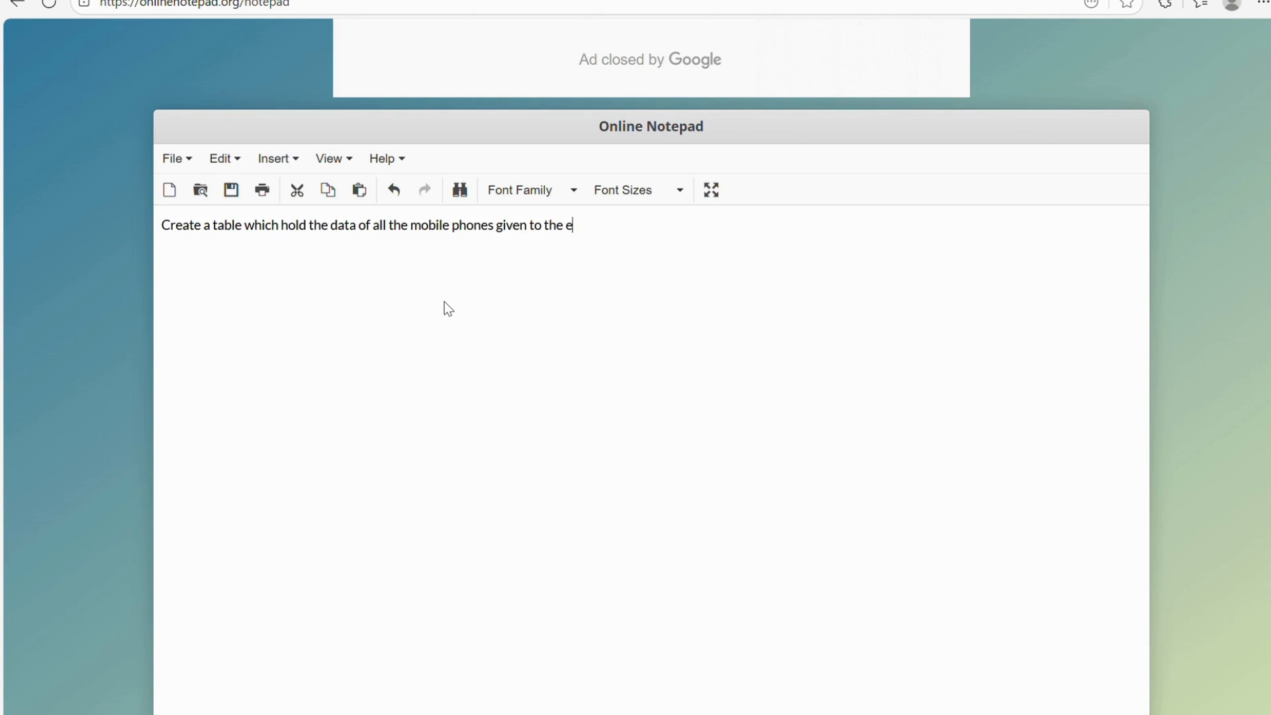
type("mployess.")
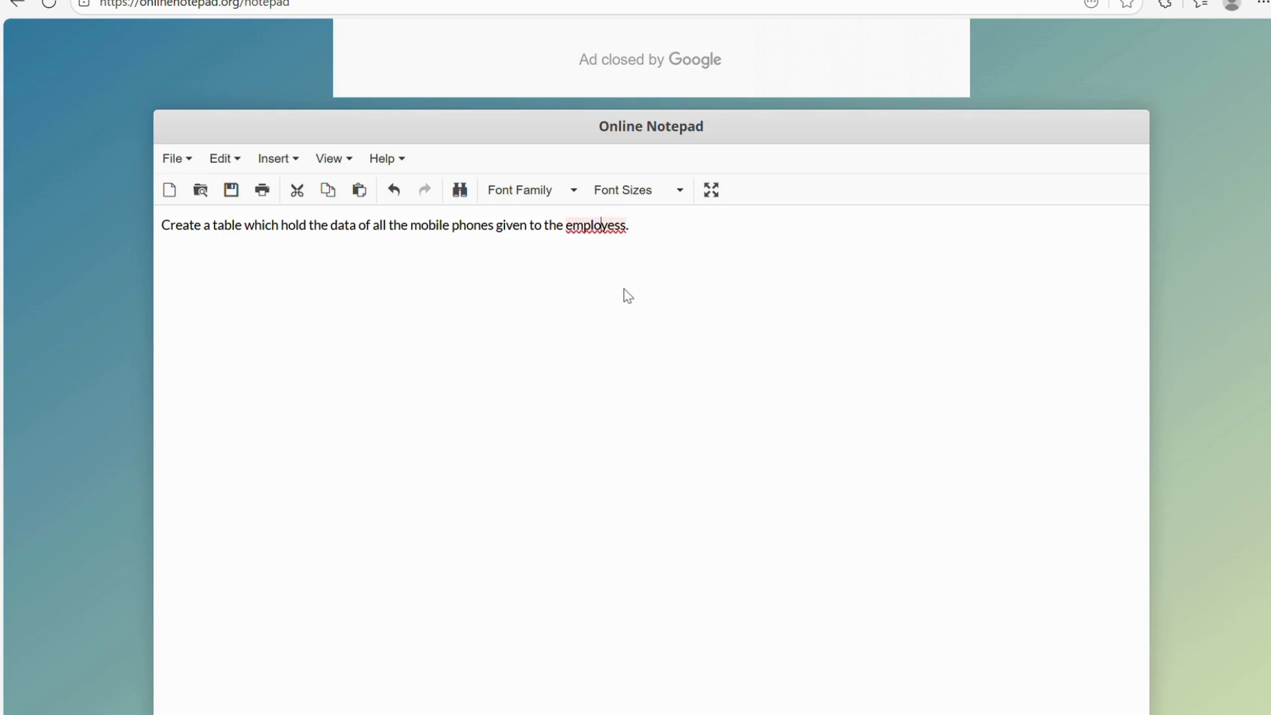
left_click(628, 309)
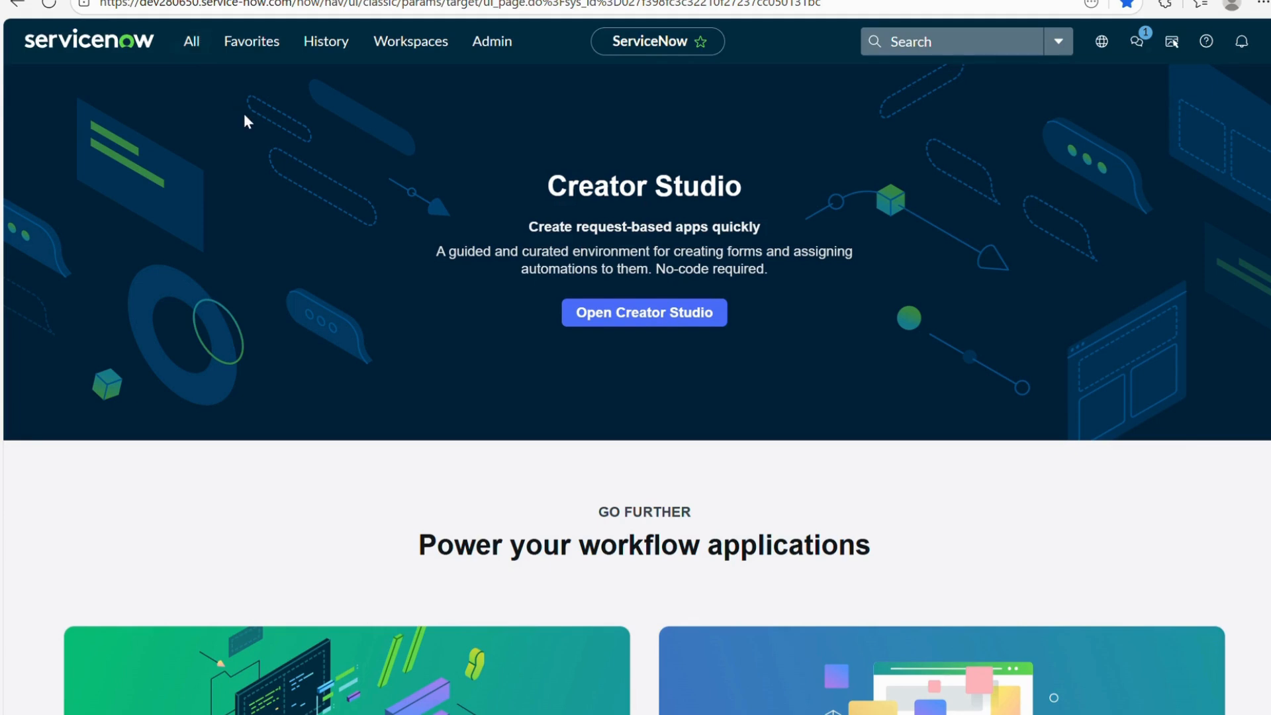
Replace the All menu filter text with 'tables'.
left_click(193, 42)
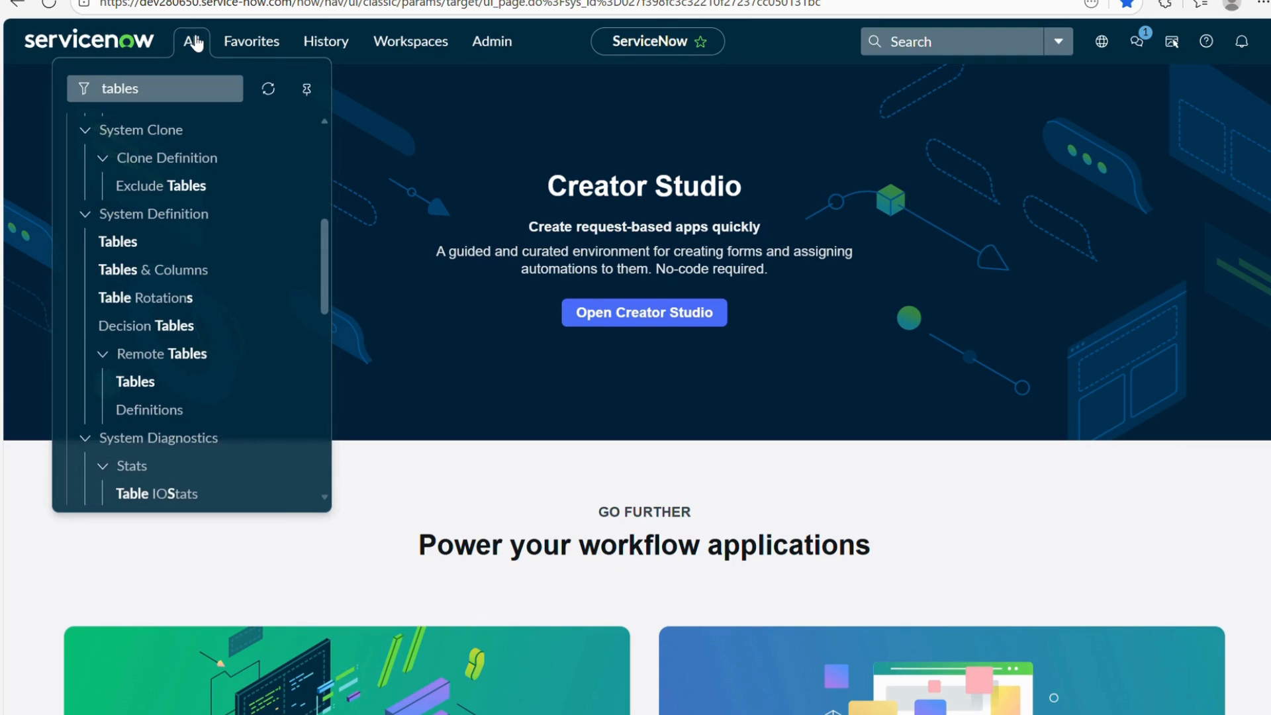
left_click_drag(142, 88, 27, 82)
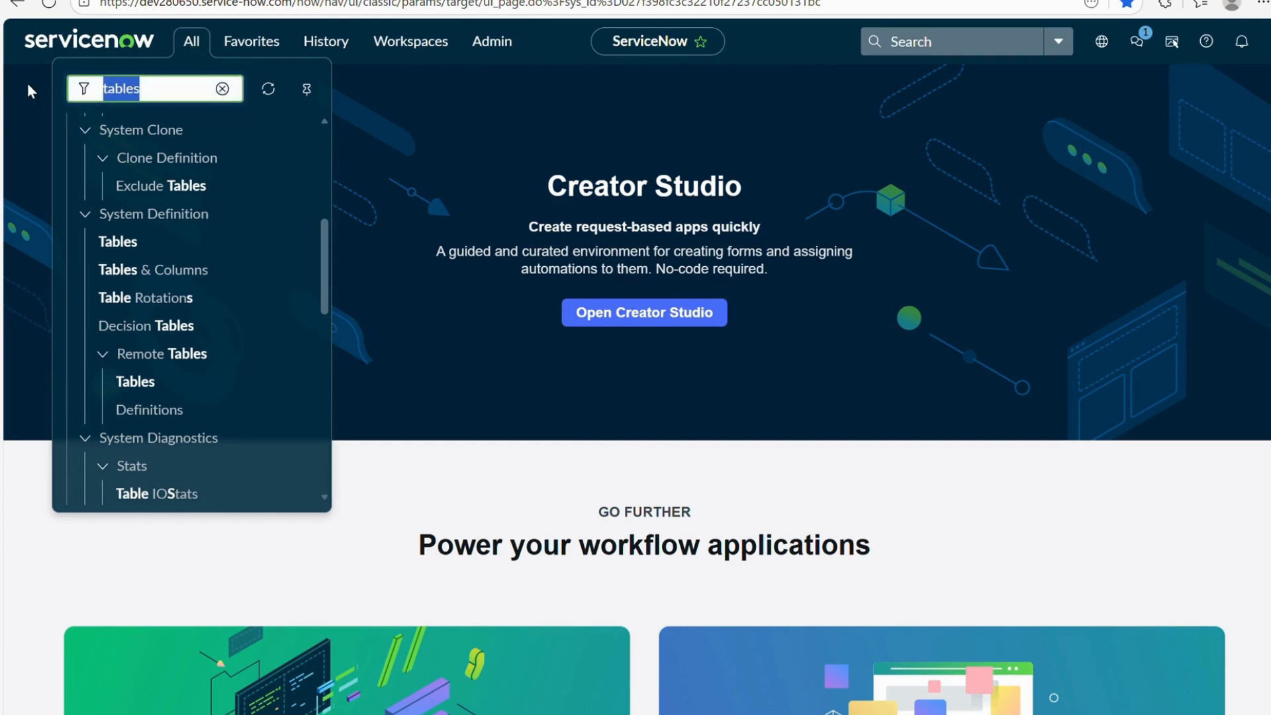
key("BackSpace")
type("tab")
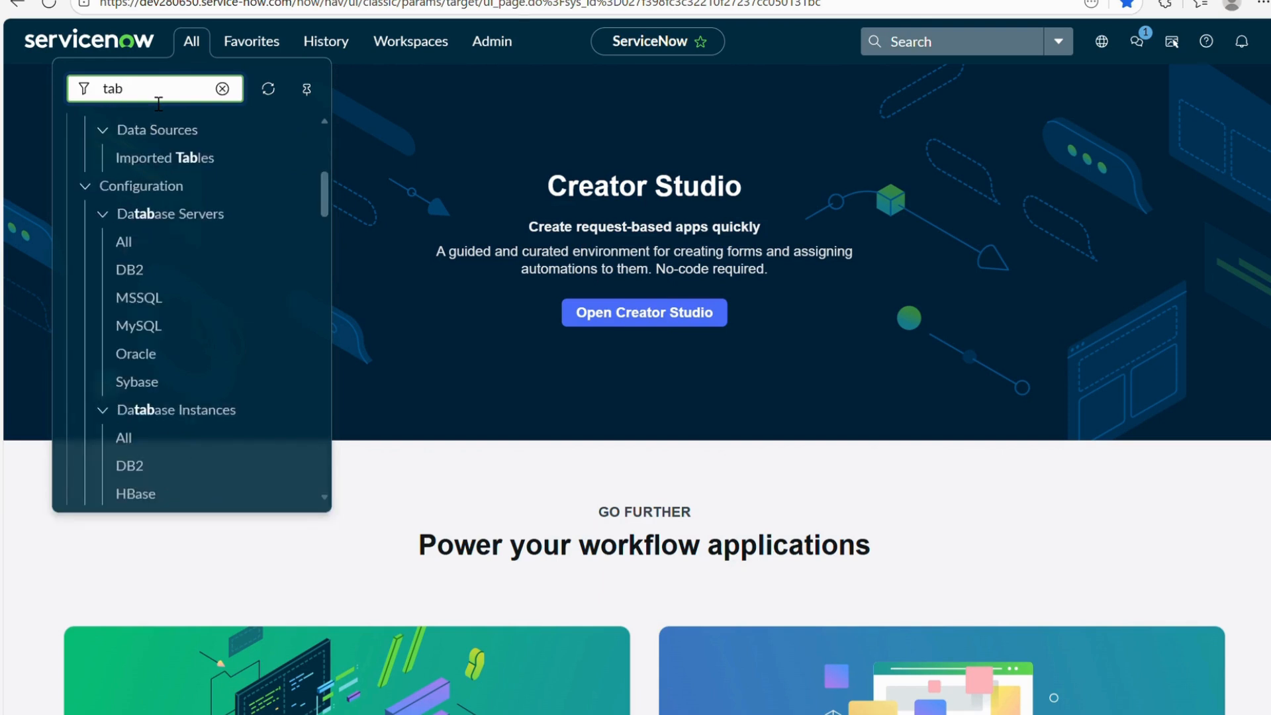
type("les")
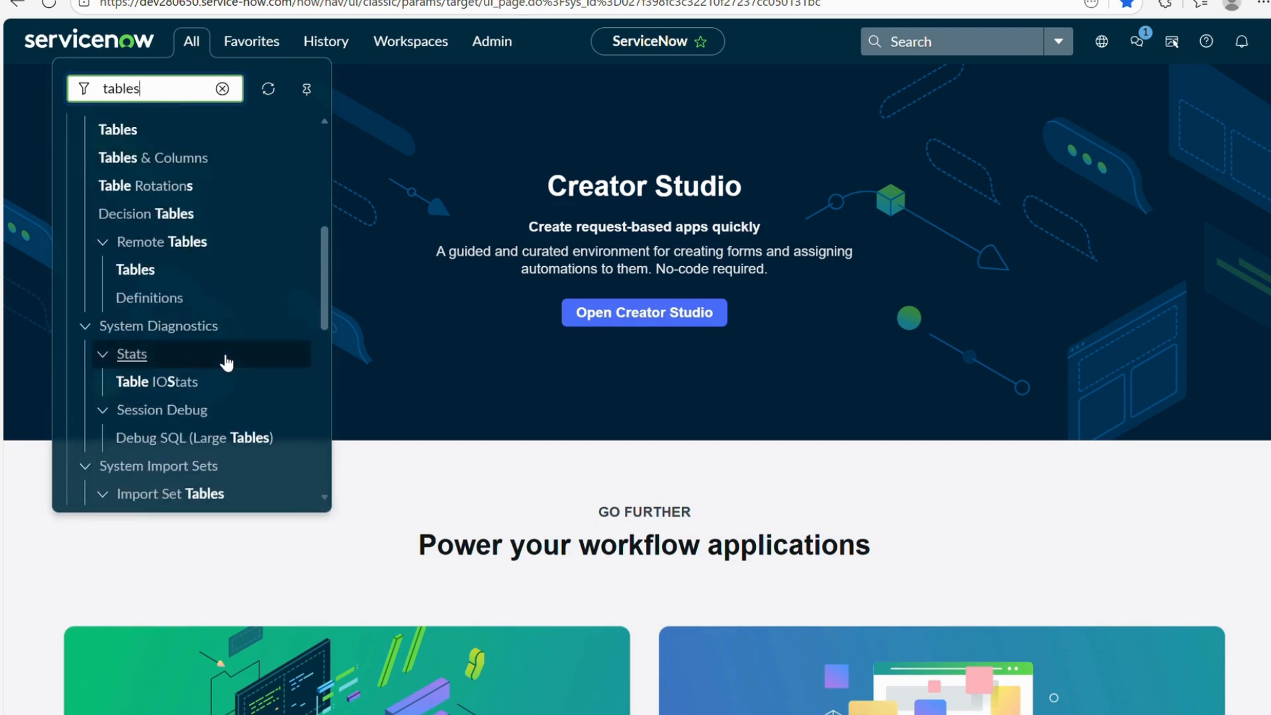
scroll(225, 360, "up", 3)
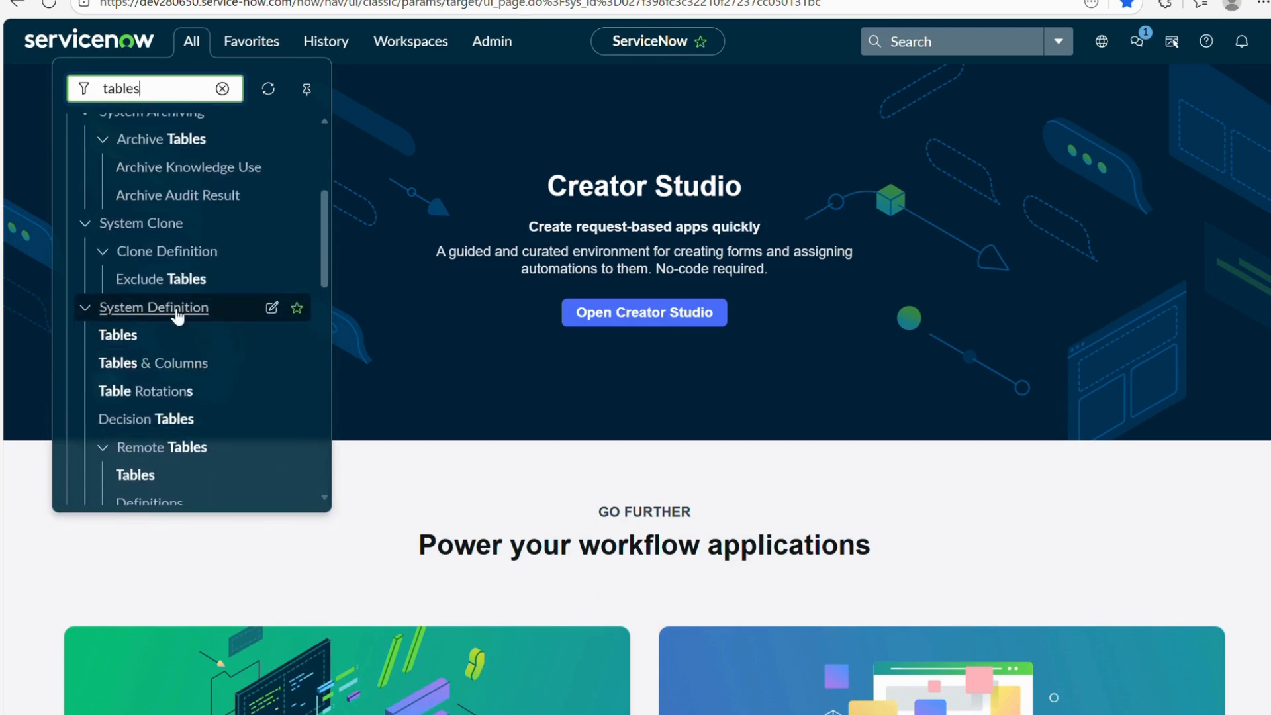
scroll(169, 315, "down", 1)
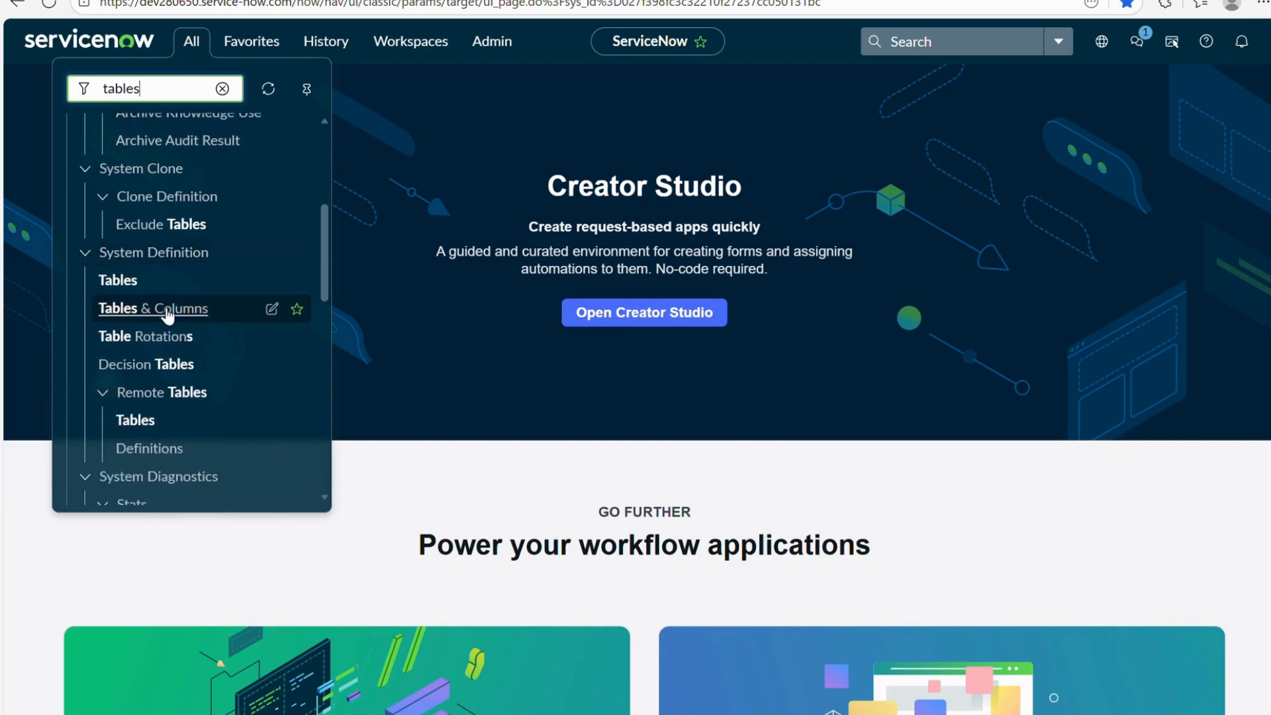
Open System Definition > Tables & Columns, then switch to the loading Tables list tab.
left_click(133, 283)
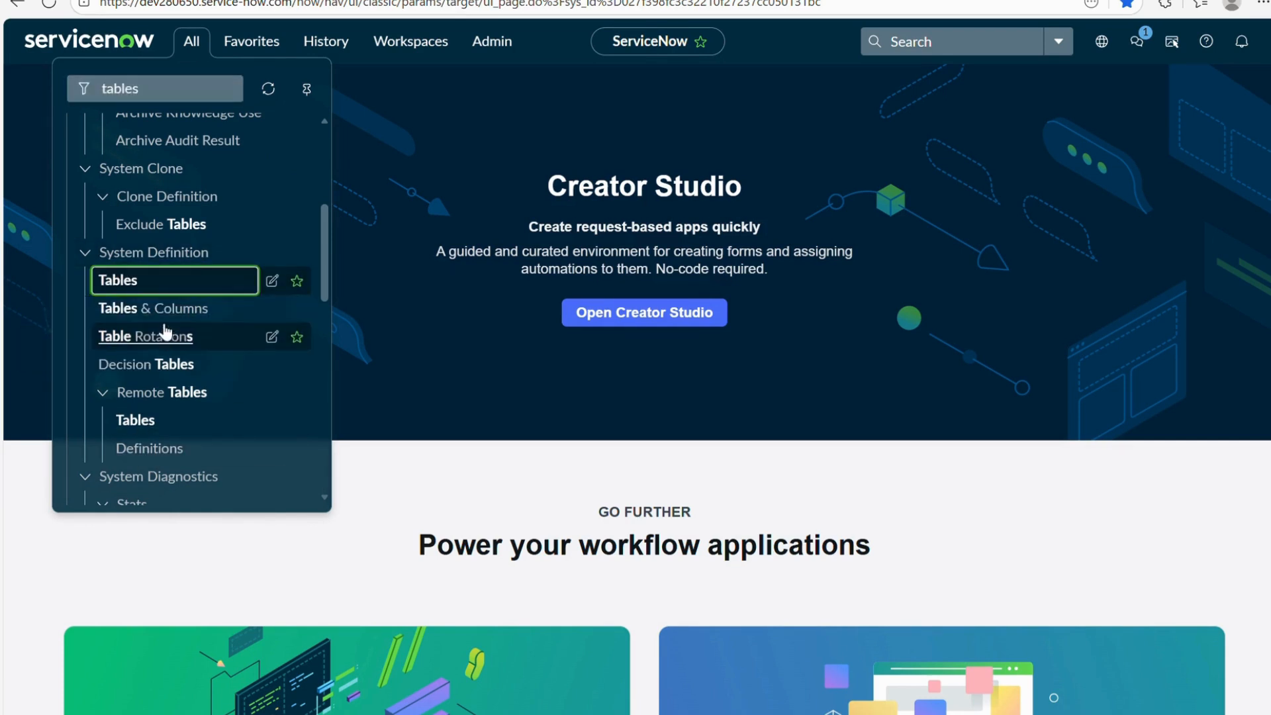
left_click(160, 313)
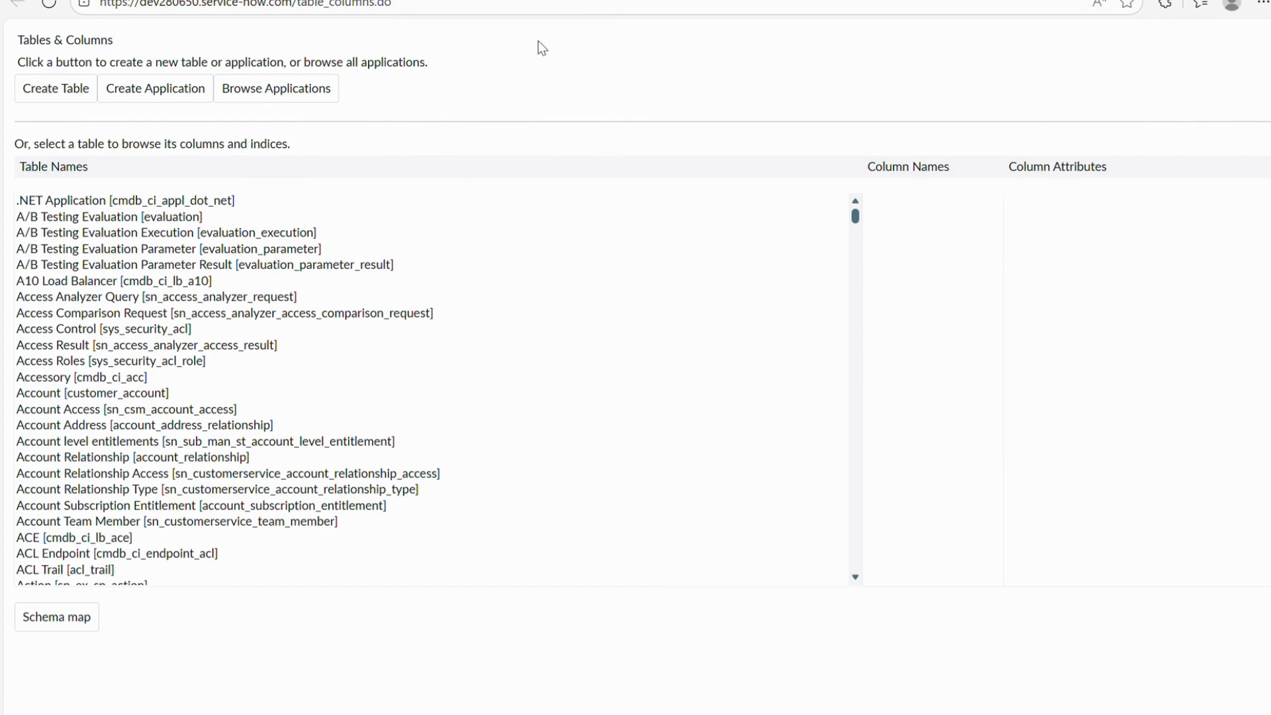
key("ctrl+Tab")
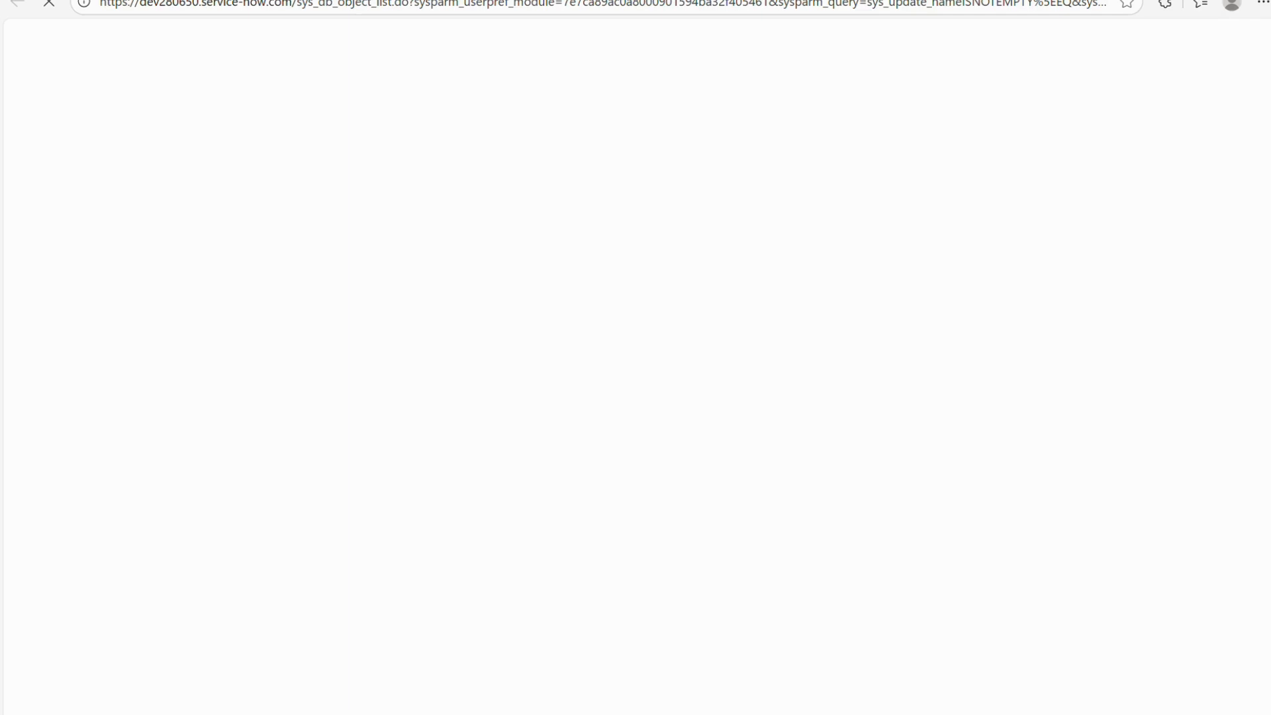
Filter the All menu by 'incident' and open the list of all incidents.
key("ctrl+shift+Tab")
left_click(198, 46)
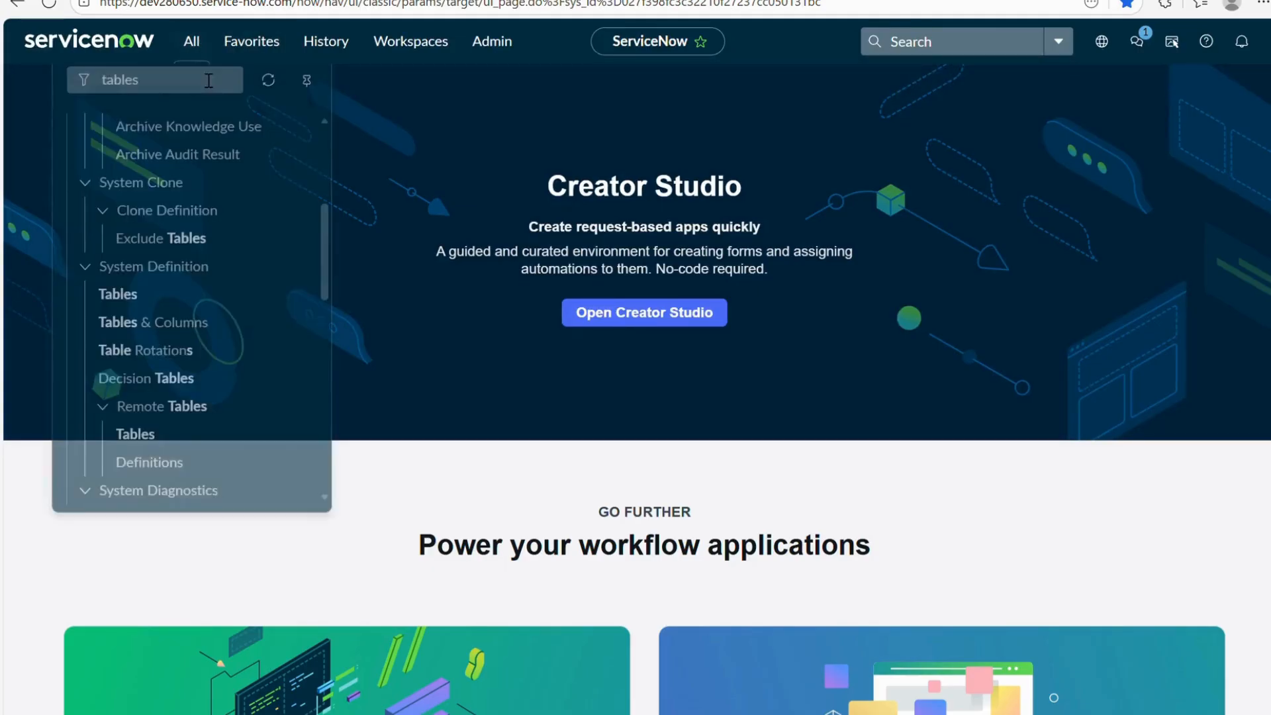
left_click(202, 94)
key("BackSpace")
key("BackSpace")
key("BackSpace")
key("BackSpace")
key("BackSpace")
key("BackSpace")
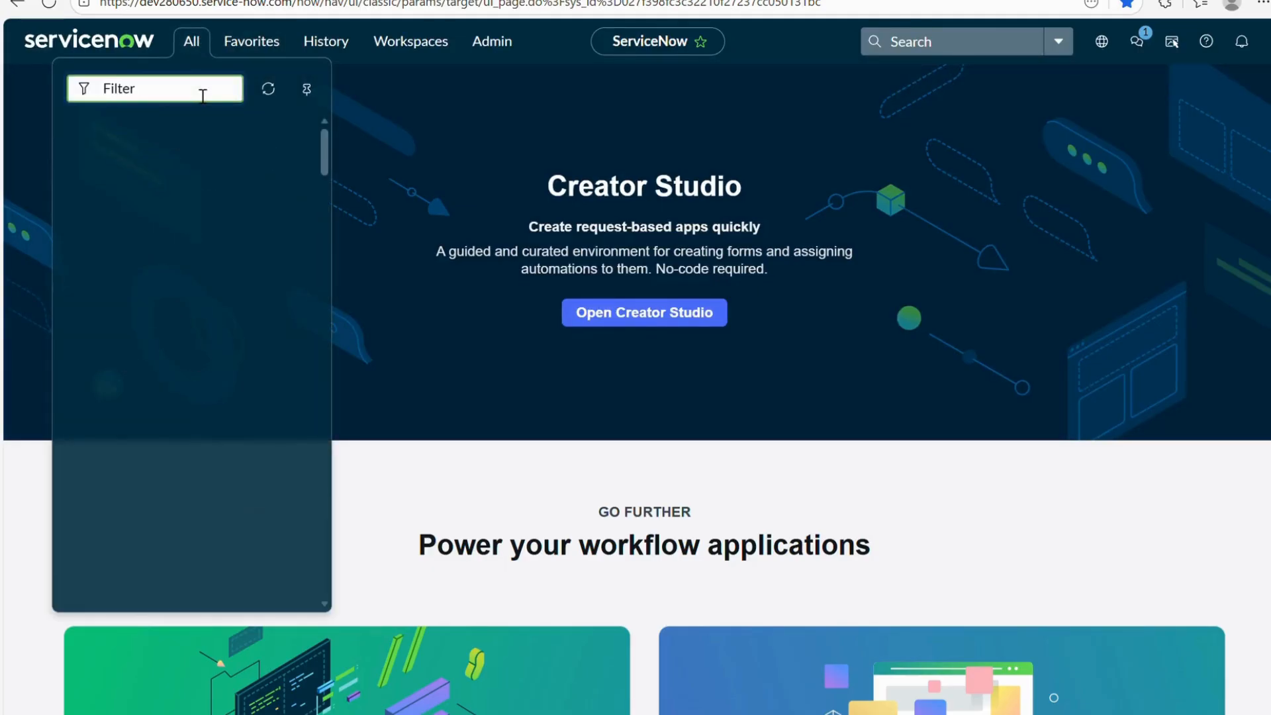
type("incident")
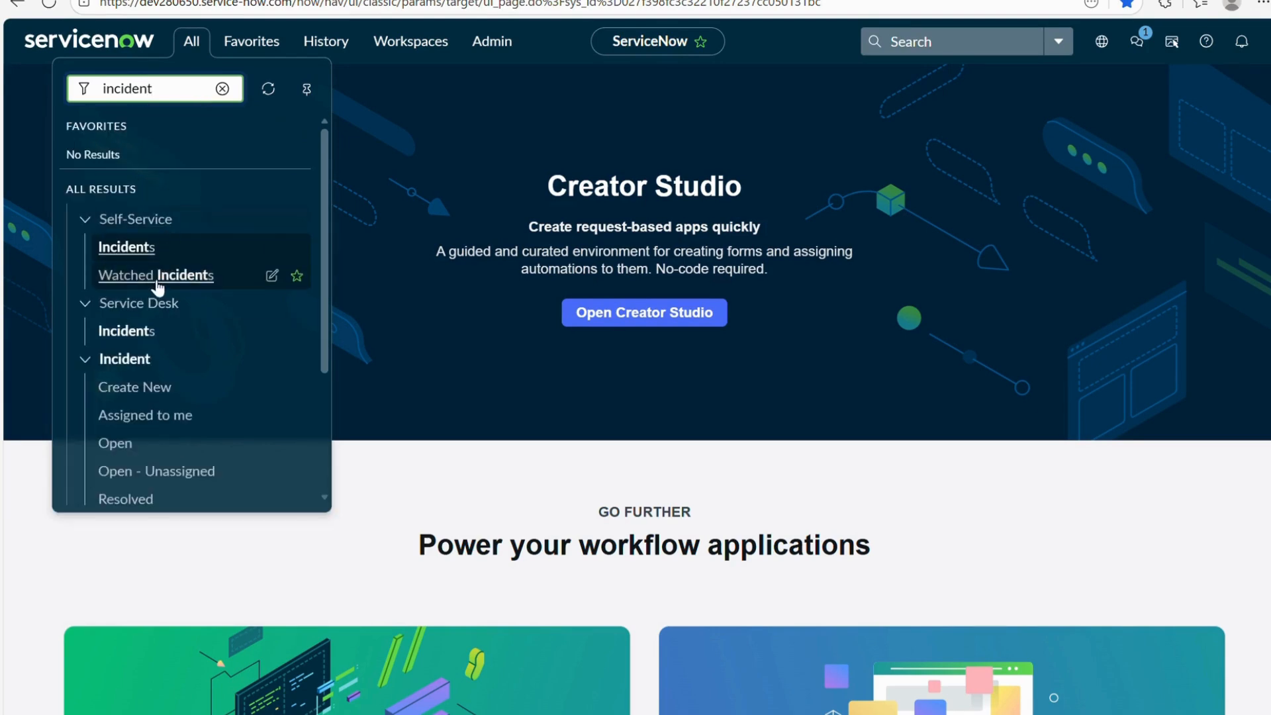
scroll(159, 285, "down", 2)
left_click(132, 433)
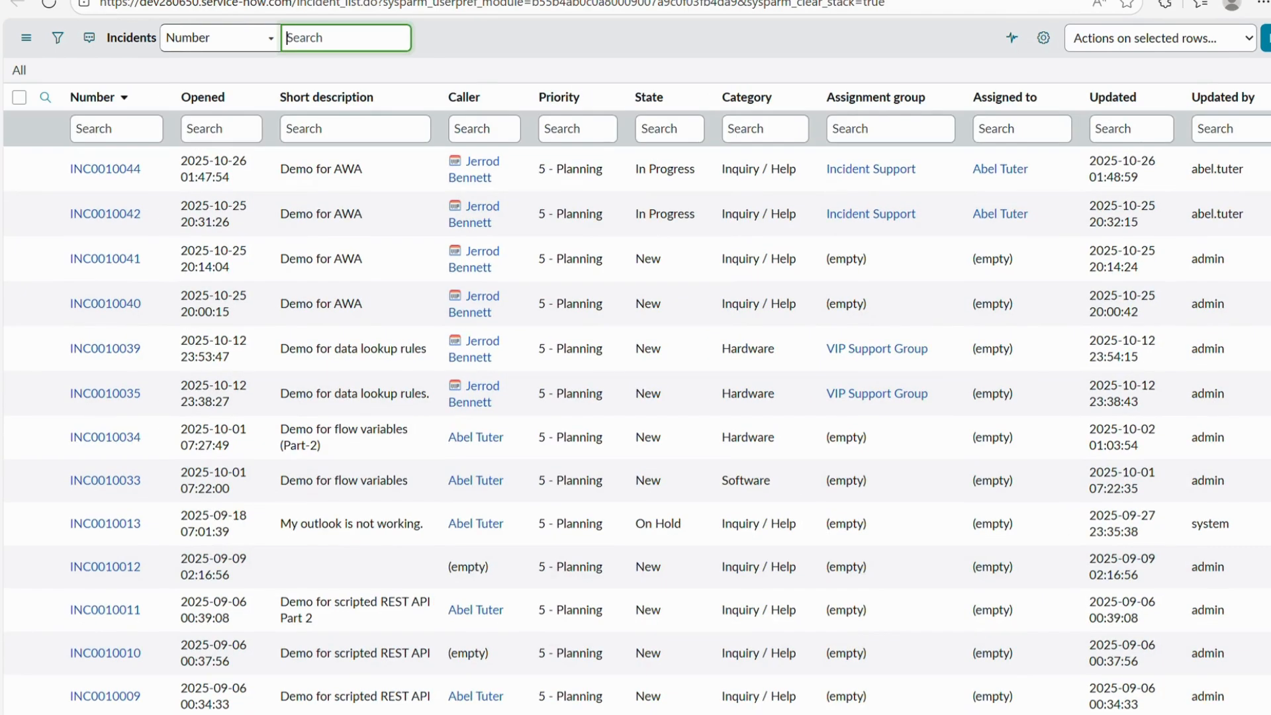
Preview incident INC0010044 and open its full record.
double_click(318, 7)
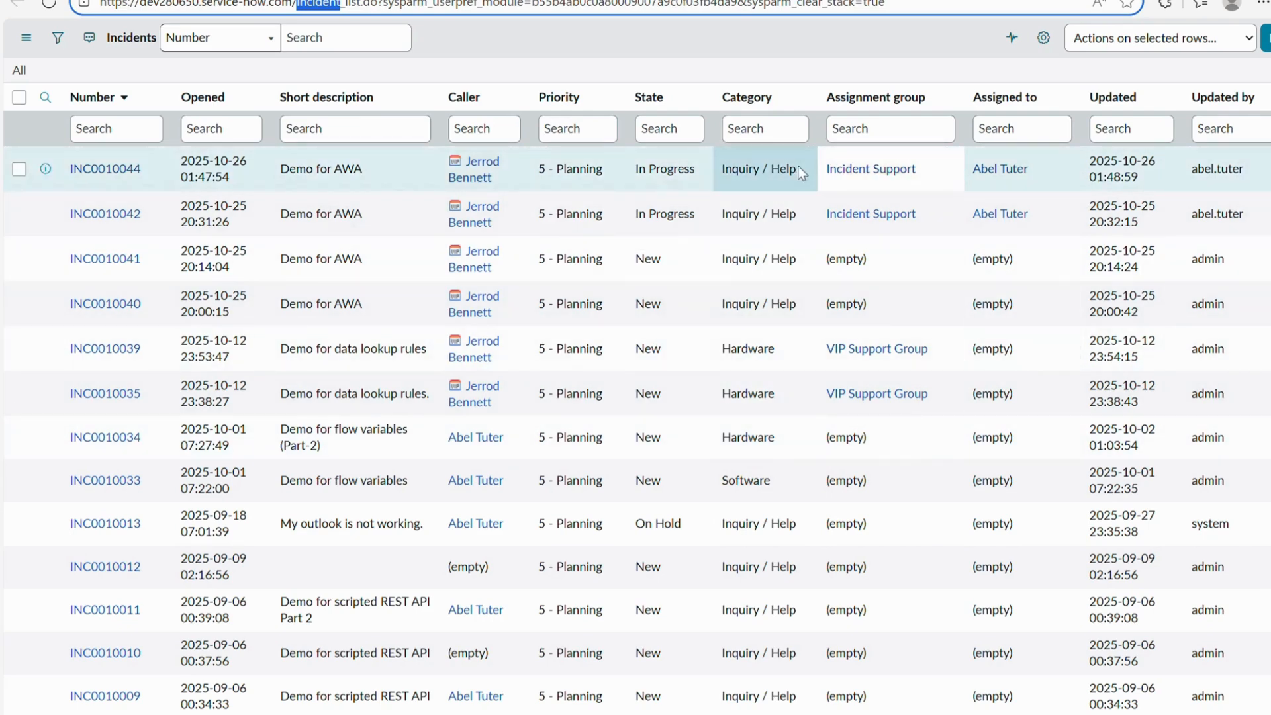
left_click(44, 168)
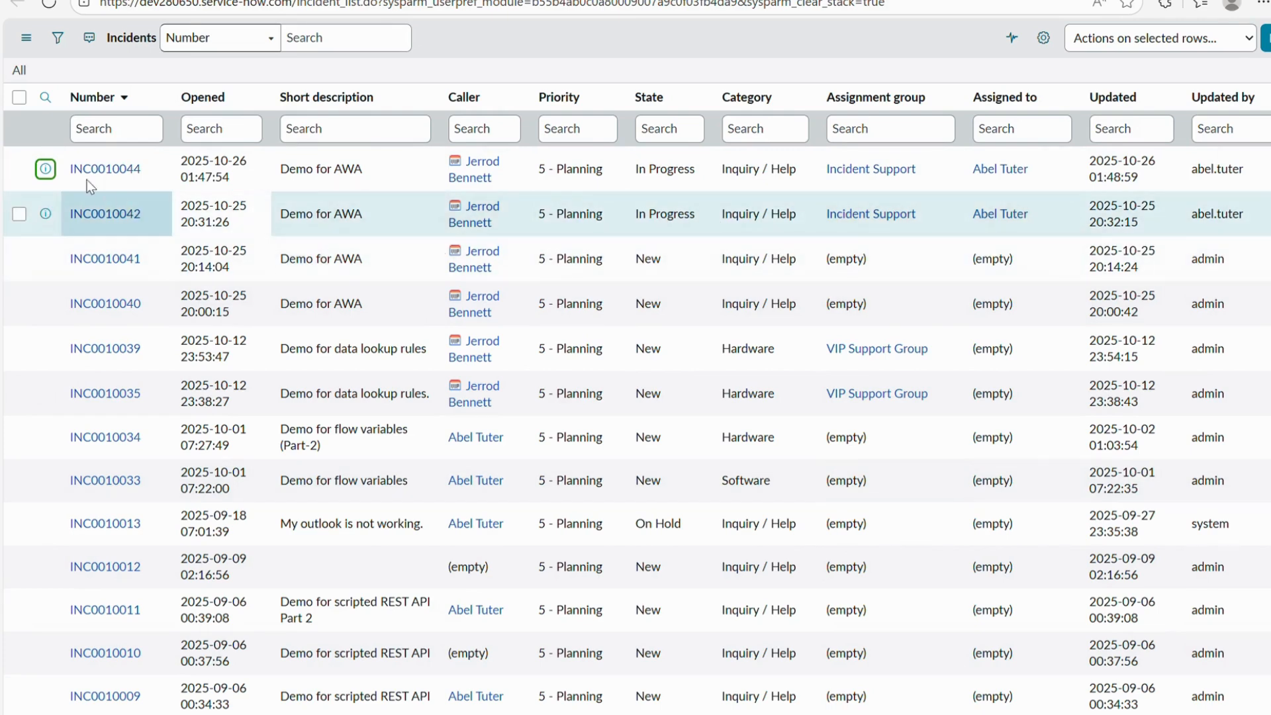
key("Return")
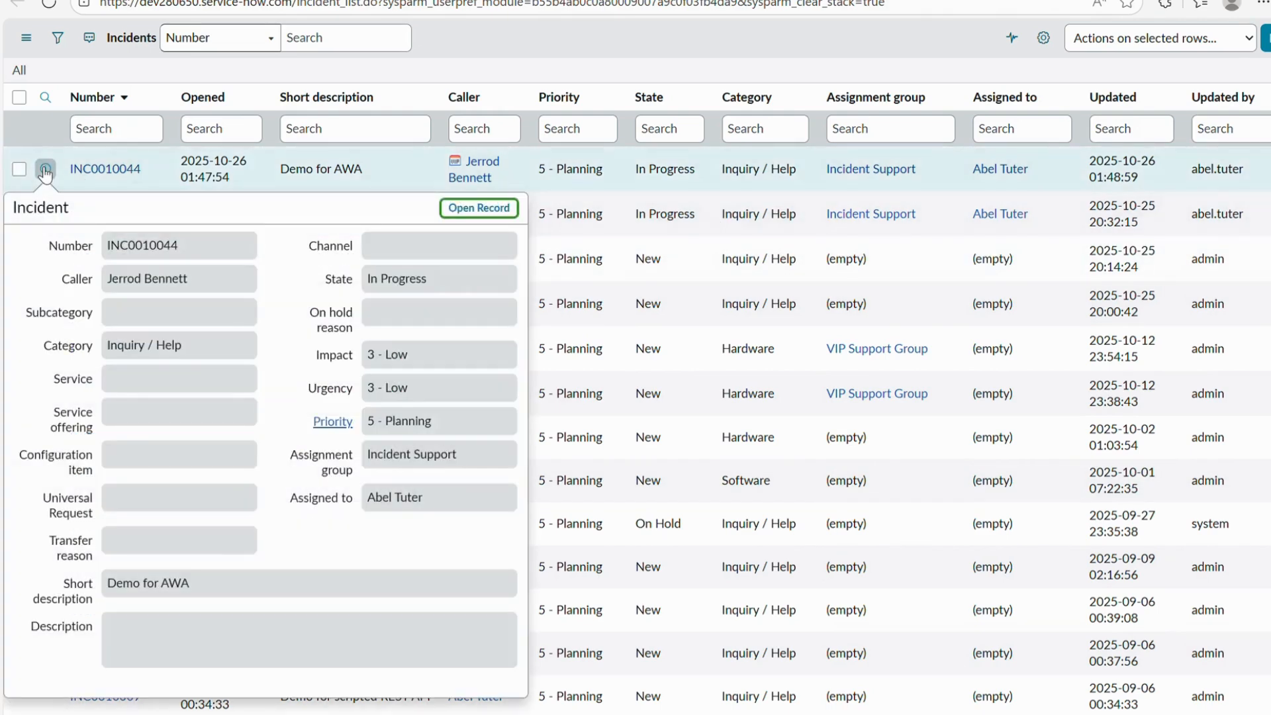
left_click(478, 208)
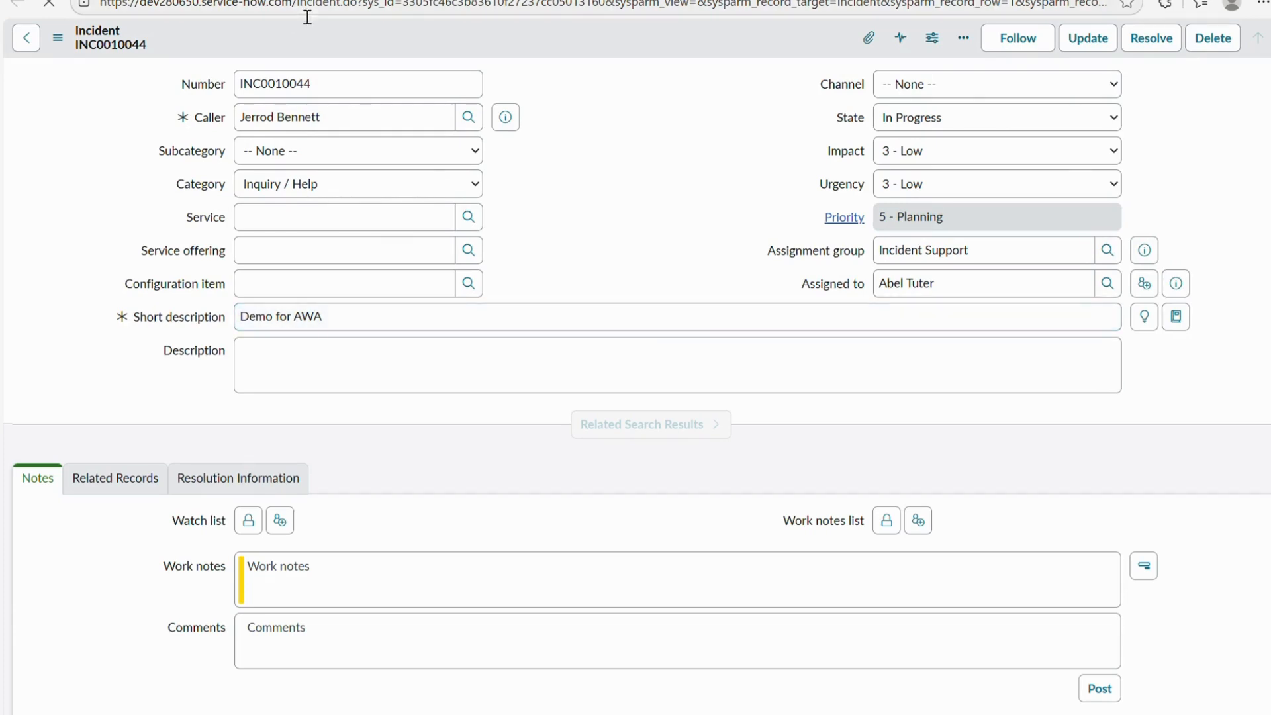
left_click_drag(331, 86, 170, 82)
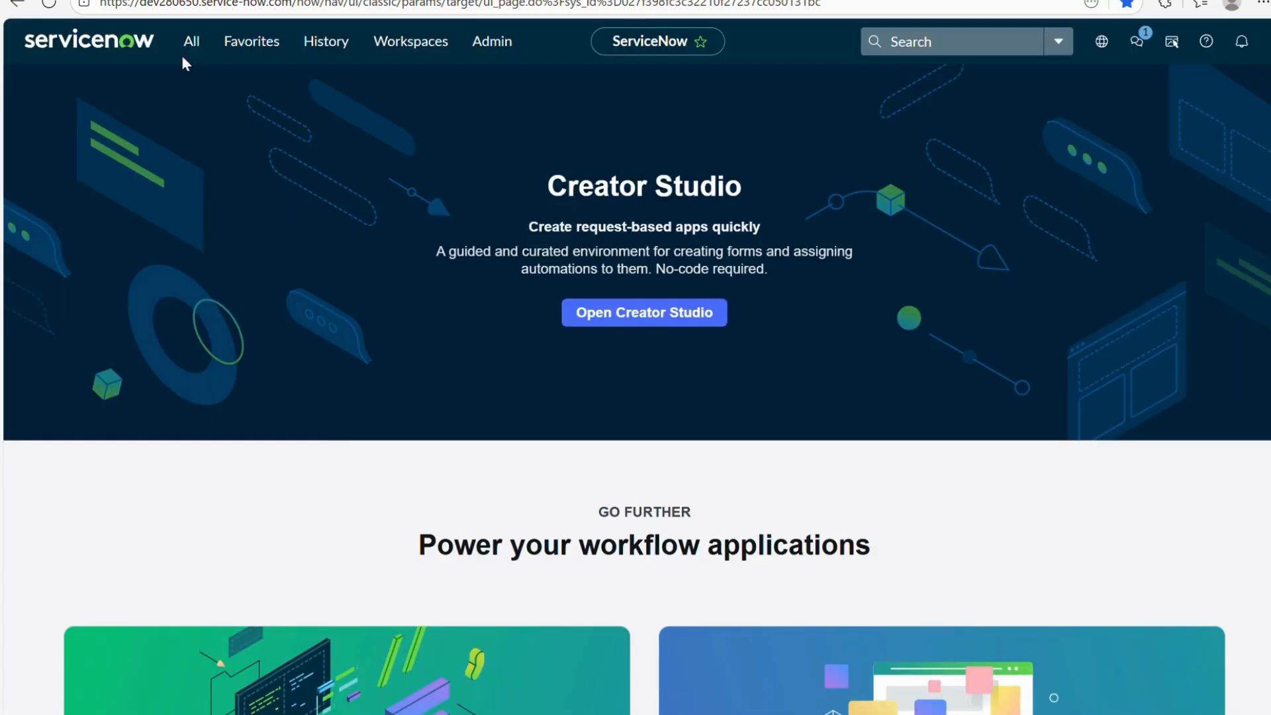
Copy the table name sys_db_object and open sys_db_object.list from the navigator filter.
left_click(189, 53)
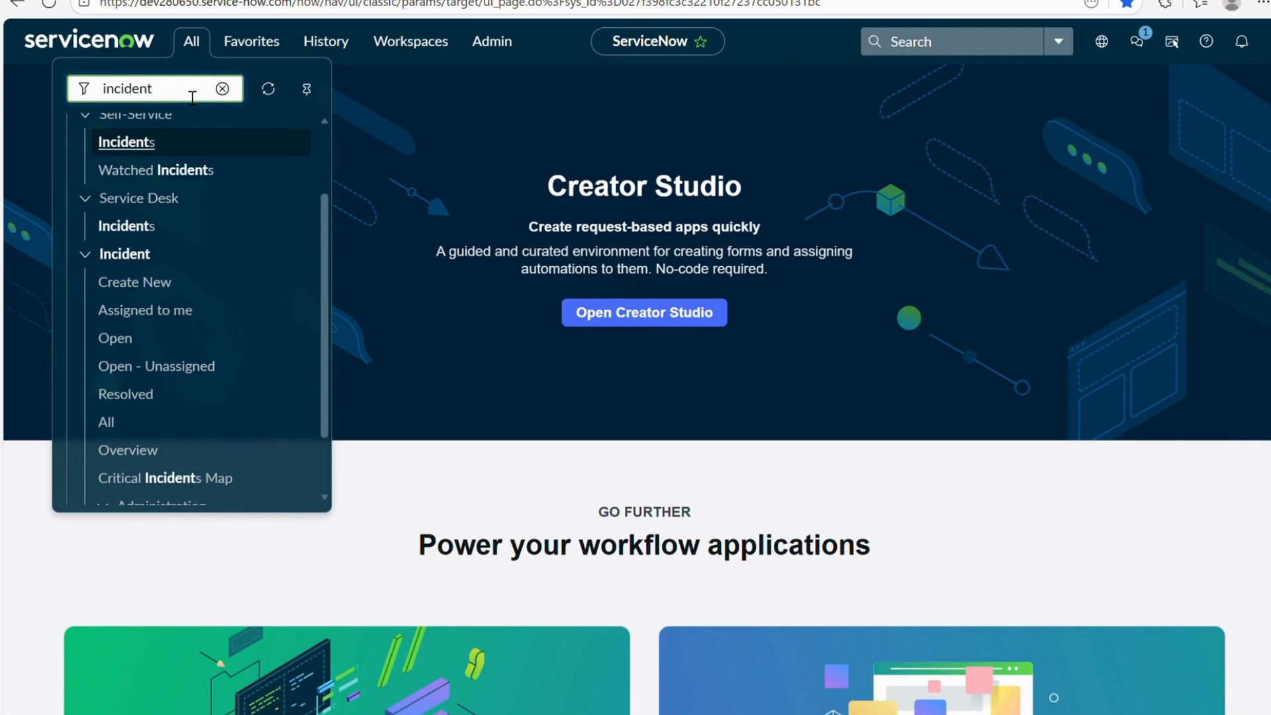
key("BackSpace")
key("BackSpace")
key("BackSpace")
key("BackSpace")
key("BackSpace")
key("BackSpace")
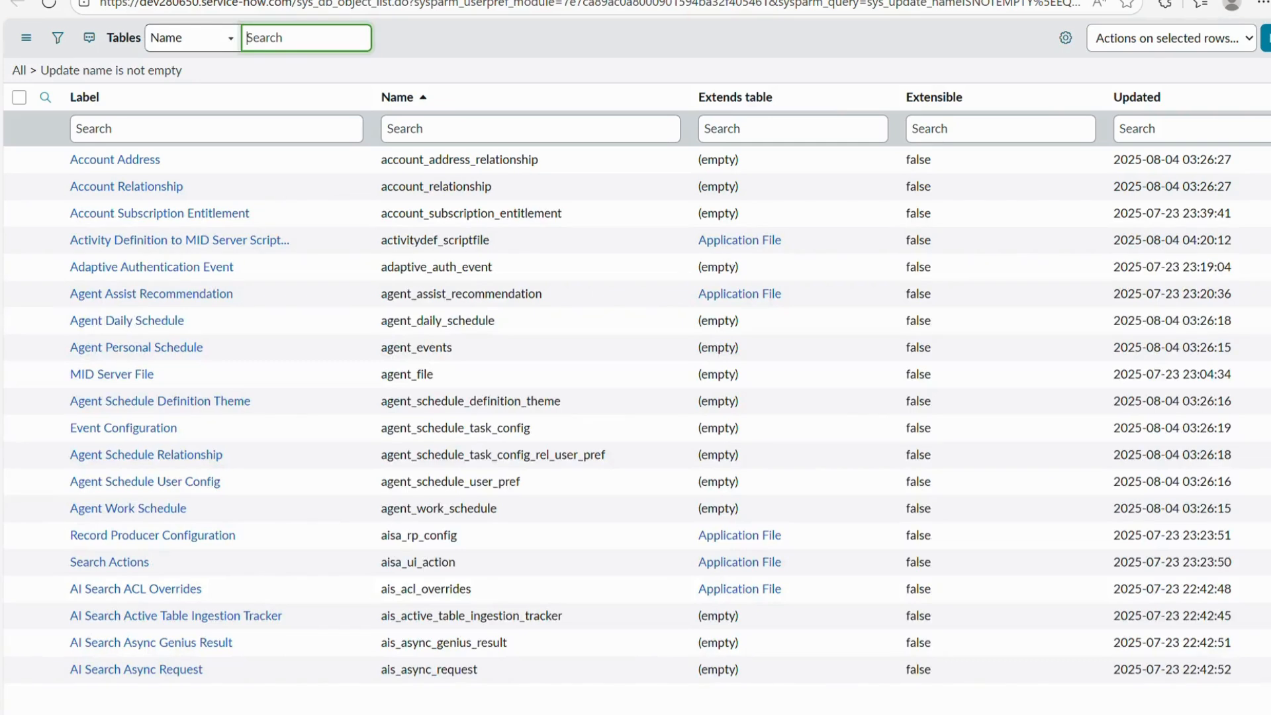
left_click_drag(297, 7, 382, 12)
key("ctrl+c")
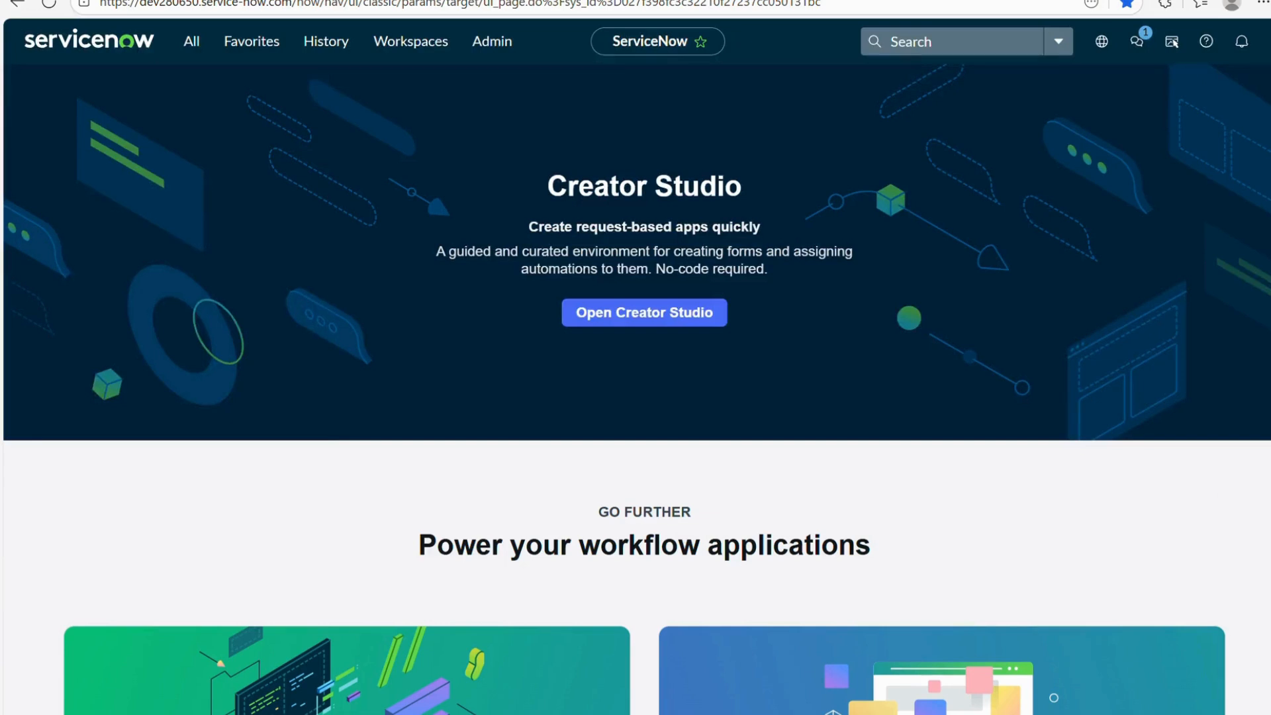
left_click(191, 41)
key("ctrl+v")
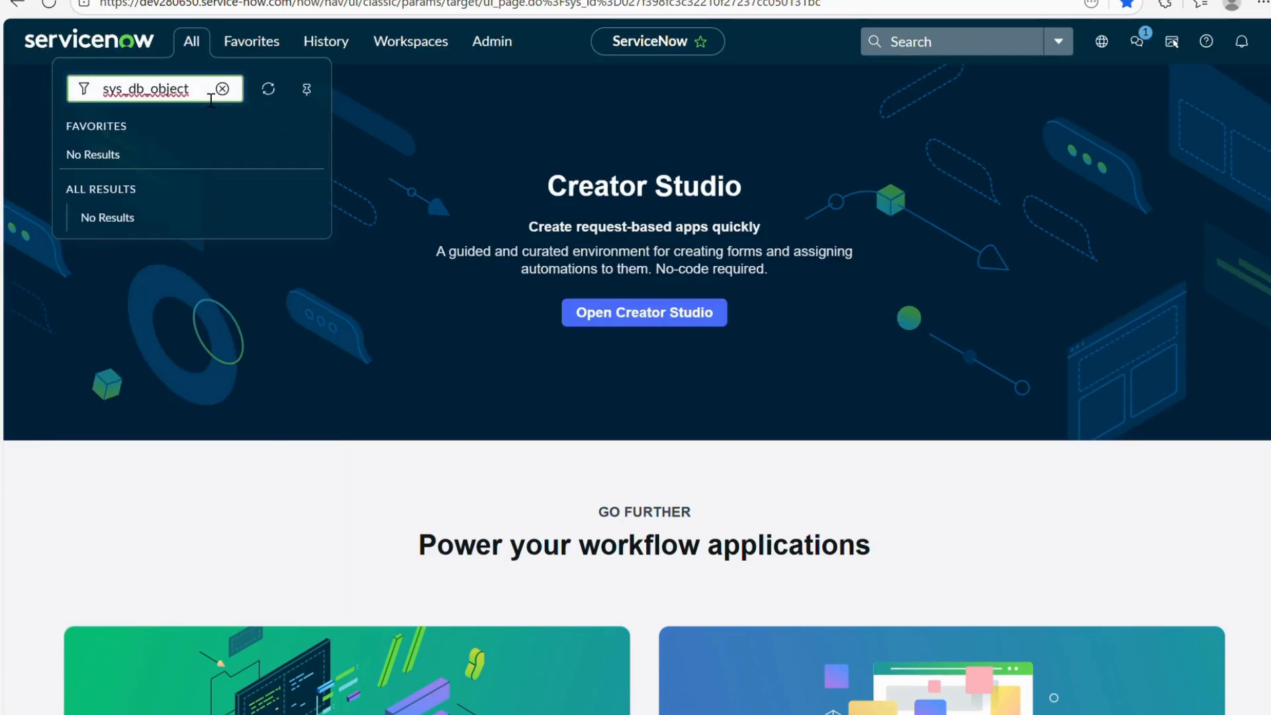
type(".list")
key("Return")
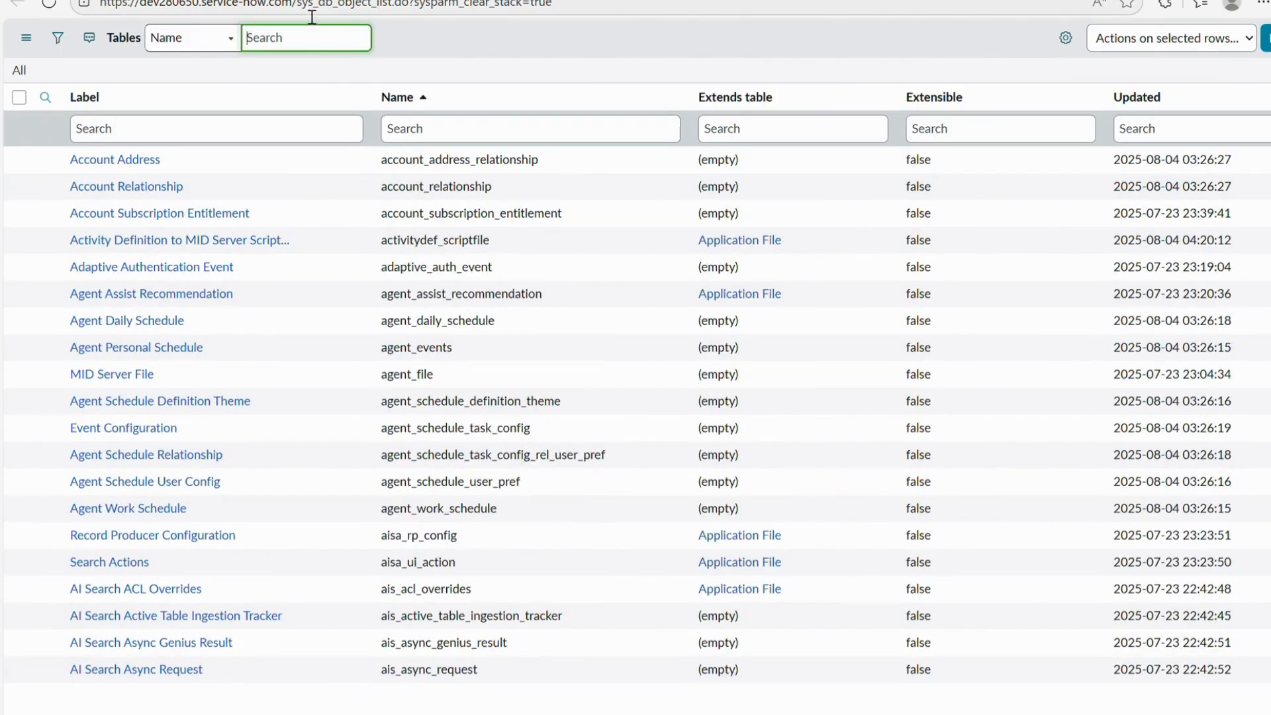
left_click_drag(296, 4, 379, 9)
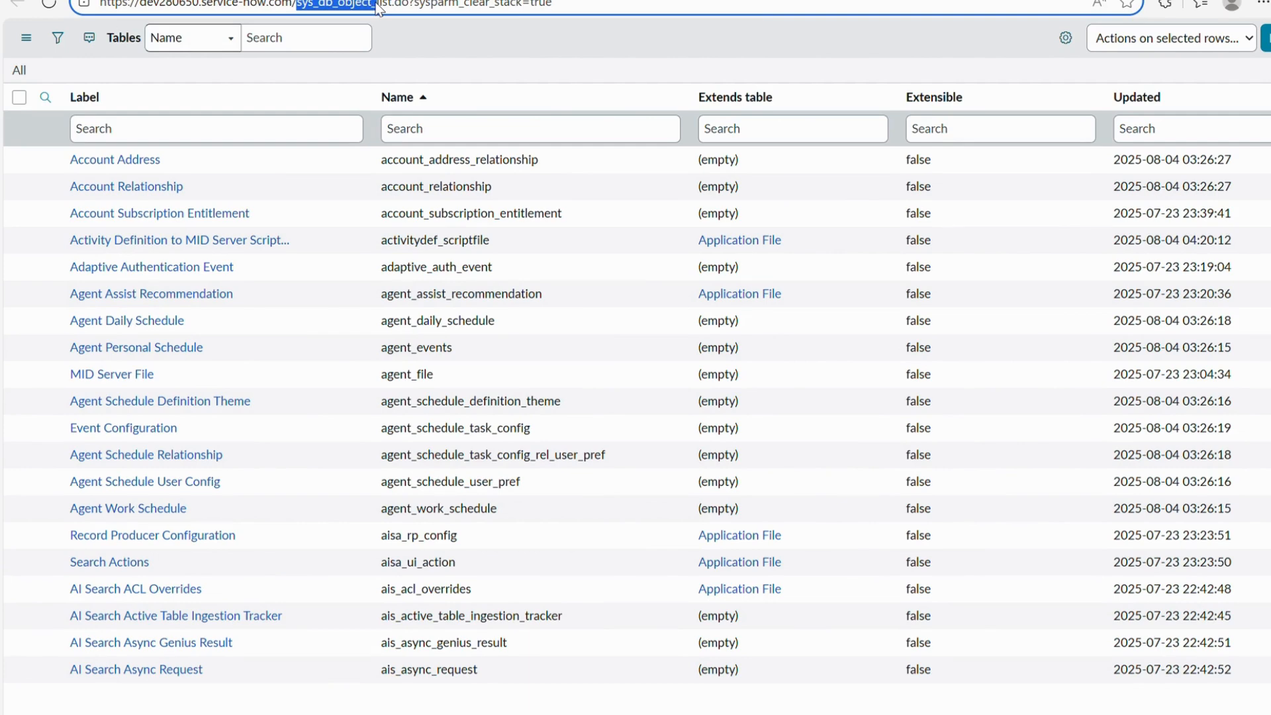
key("shift+Right")
scroll(141, 405, "down", 1)
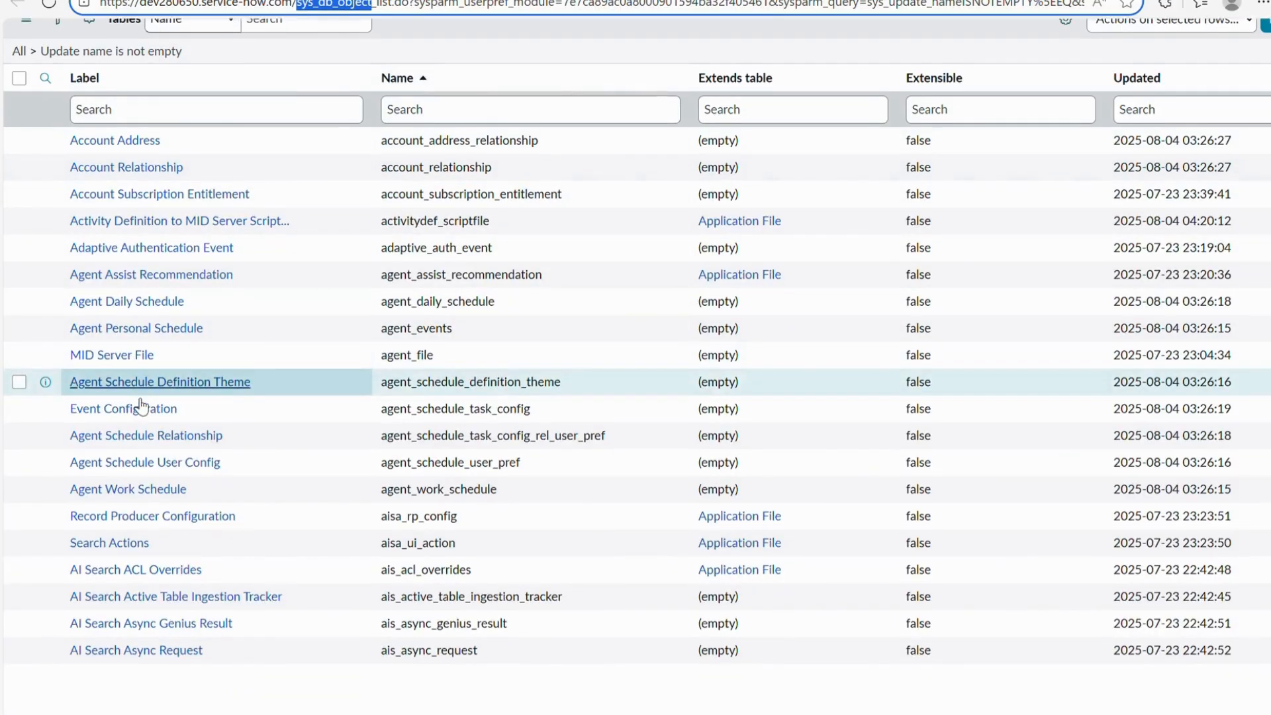
scroll(141, 405, "up", 1)
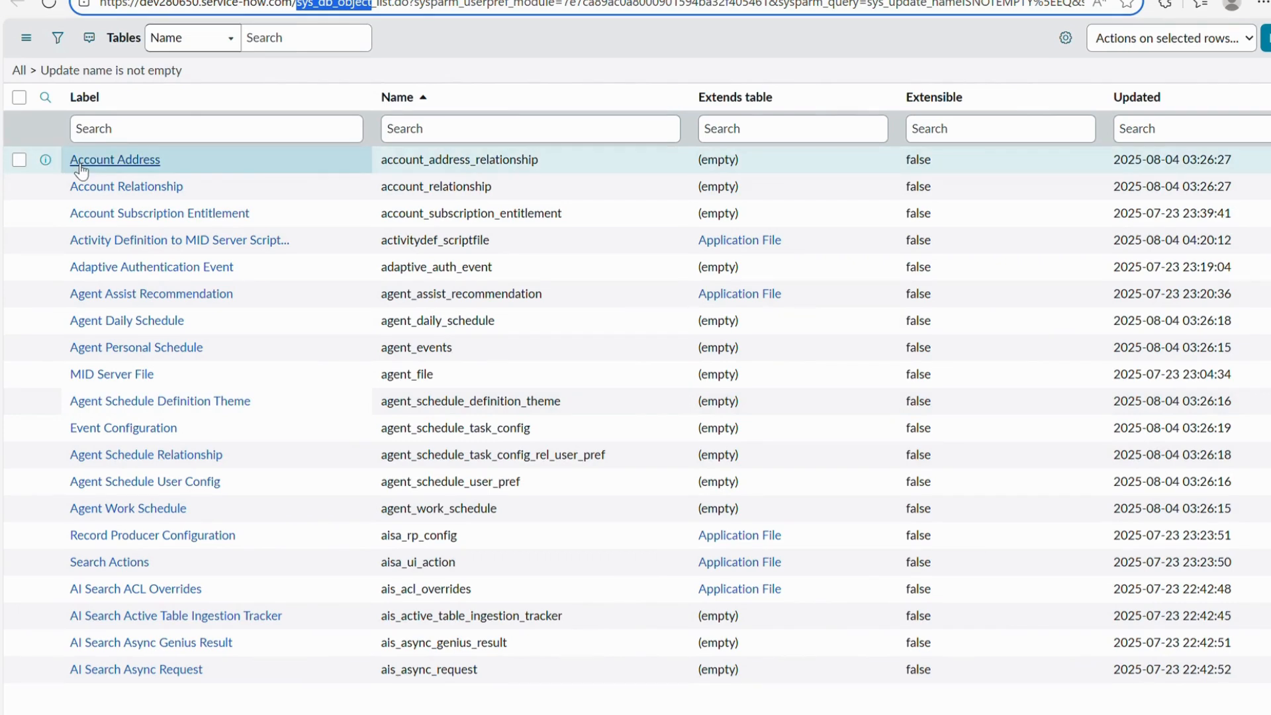
Review Account Address's Controls, Application Access and Columns tabs, then start a new table.
left_click(109, 166)
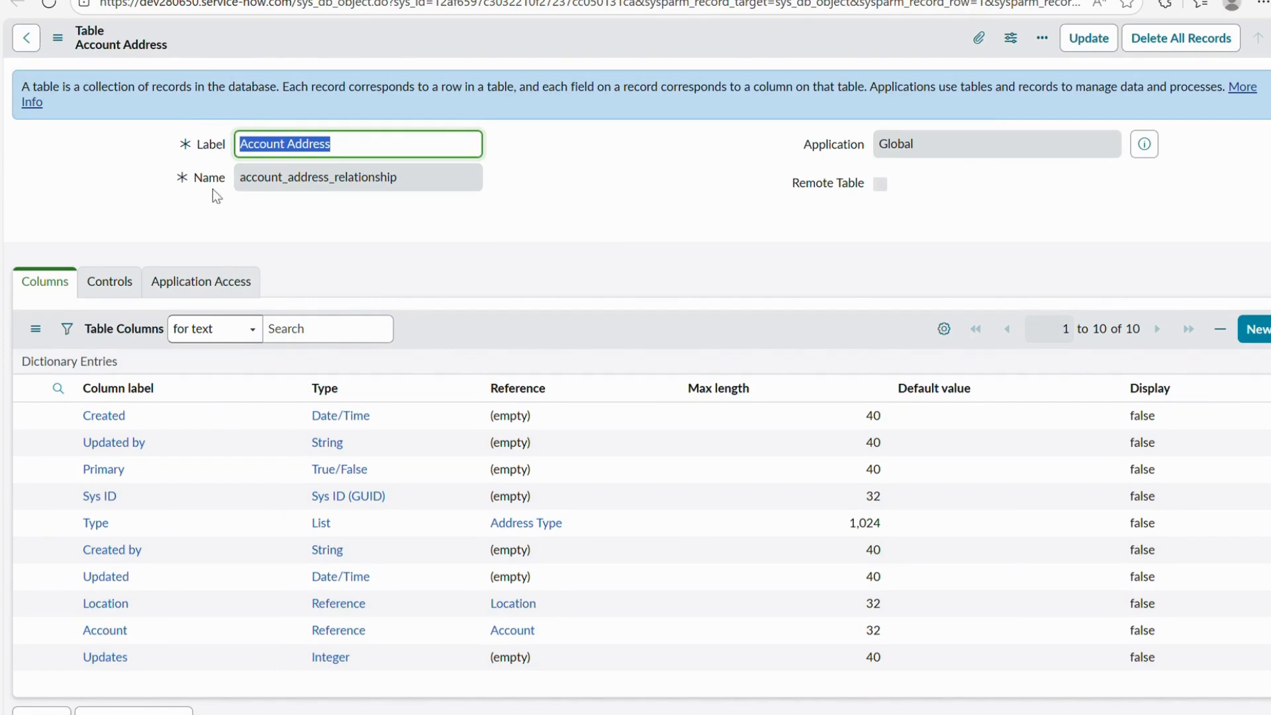
left_click(104, 293)
left_click(206, 292)
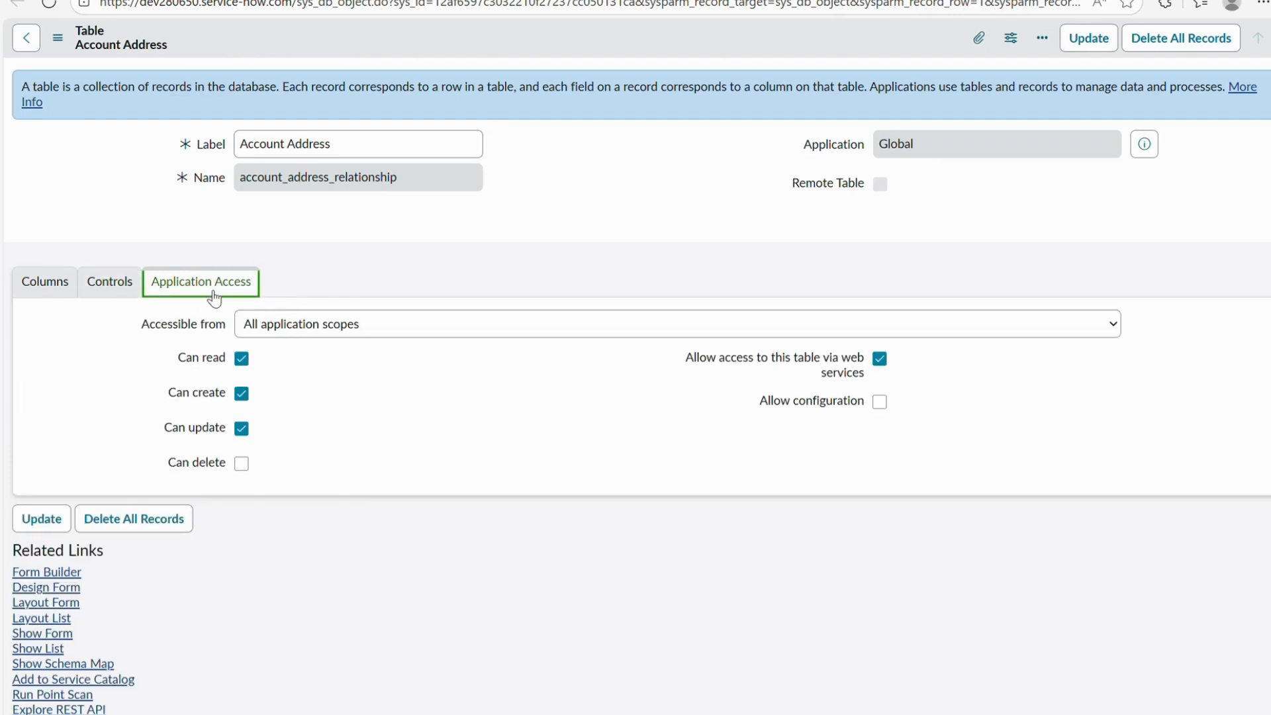
left_click(41, 286)
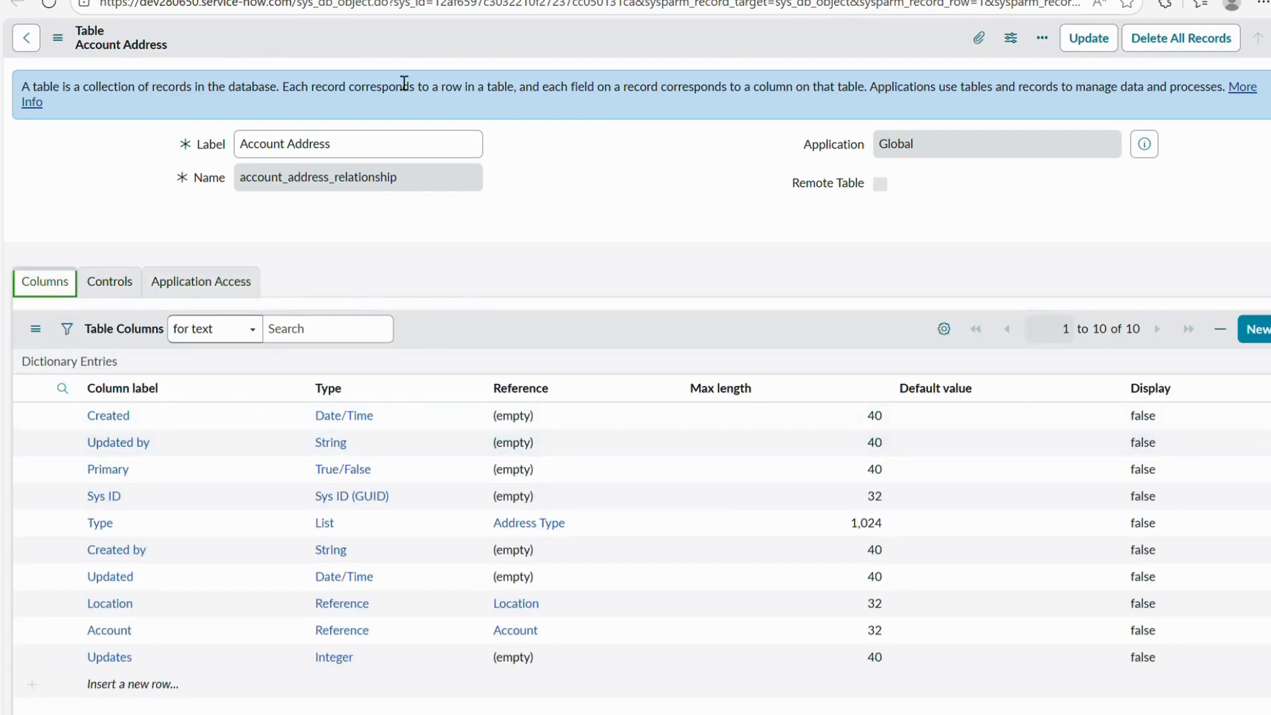
key("ctrl+shift+Tab")
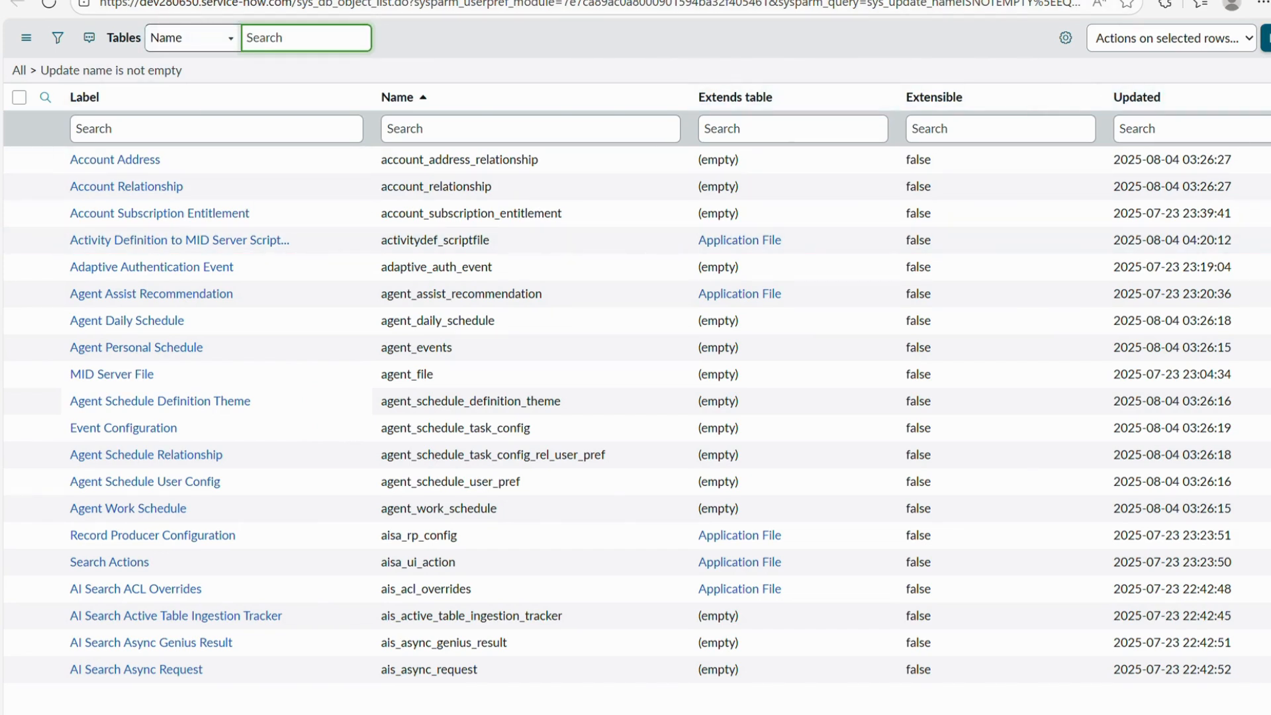
left_click(1266, 38)
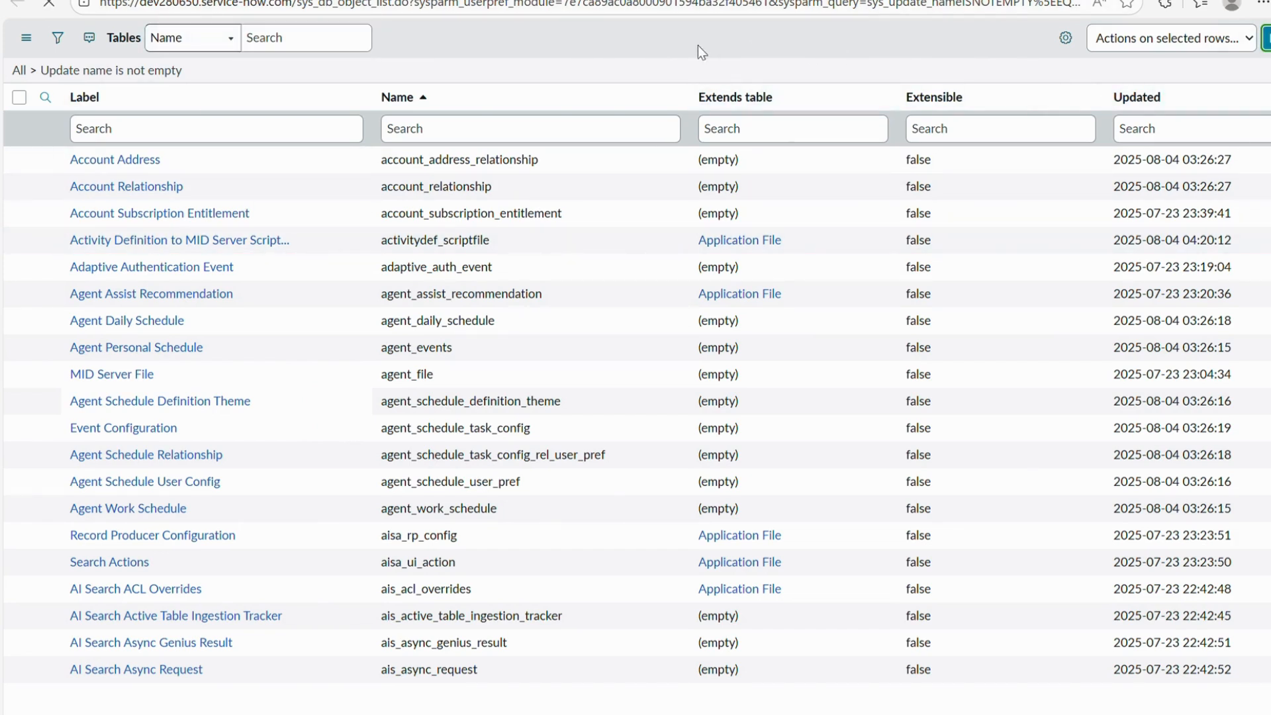
Read the mobile-phone table requirement in the notepad, then return to the new Table form.
key("ctrl+Tab")
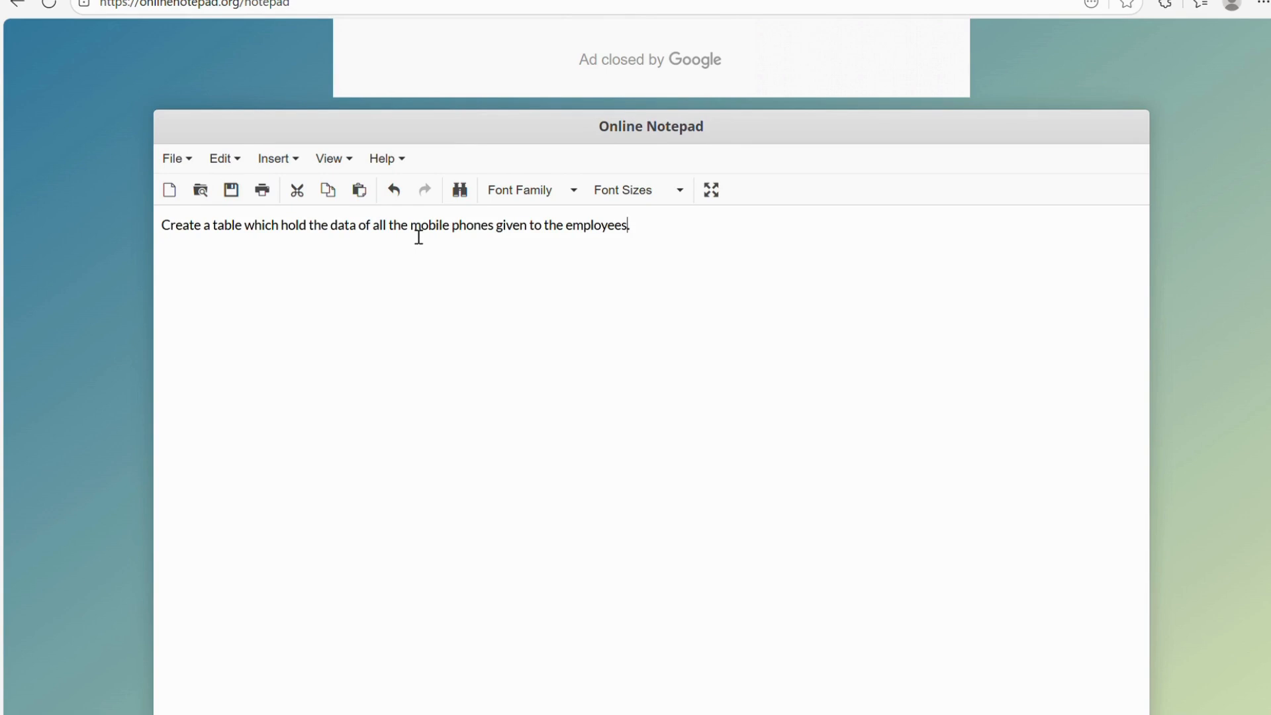
key("ctrl+Tab")
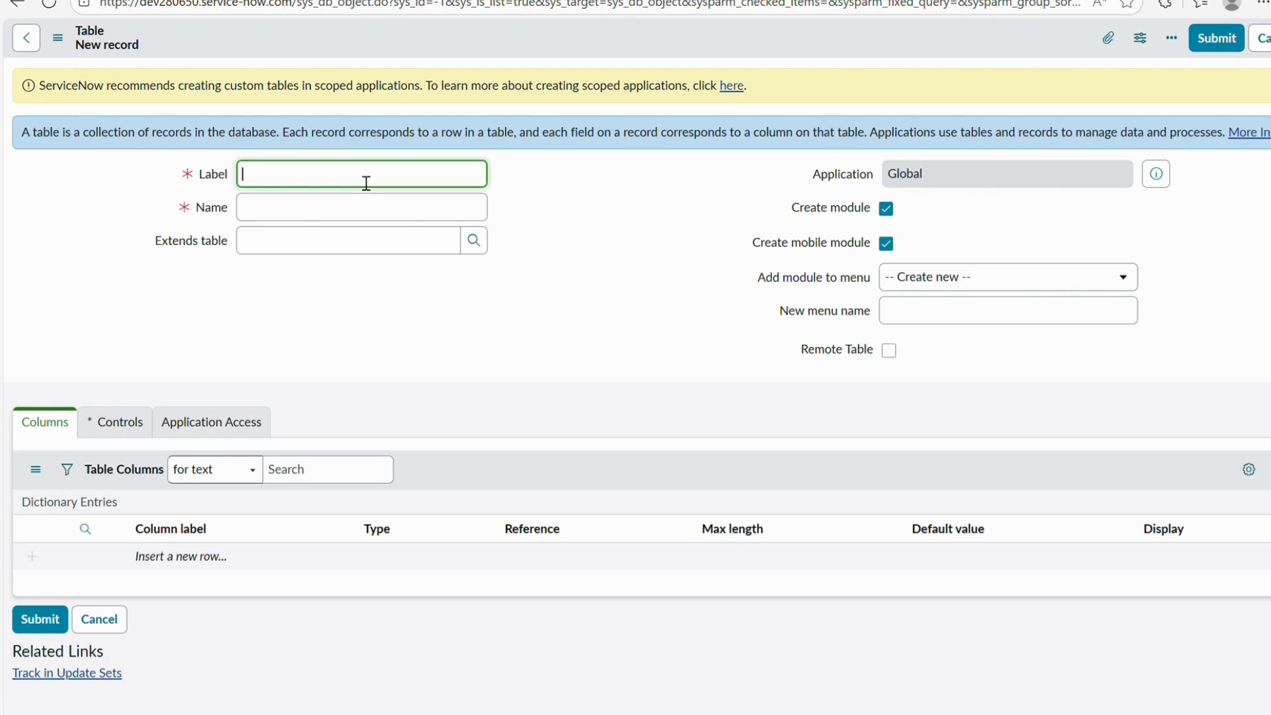
Label the table Assigned Mobiles so Name fills u_assigned_mobiles, leaving Extends table empty.
type("Assigned Moobiles")
key("Tab")
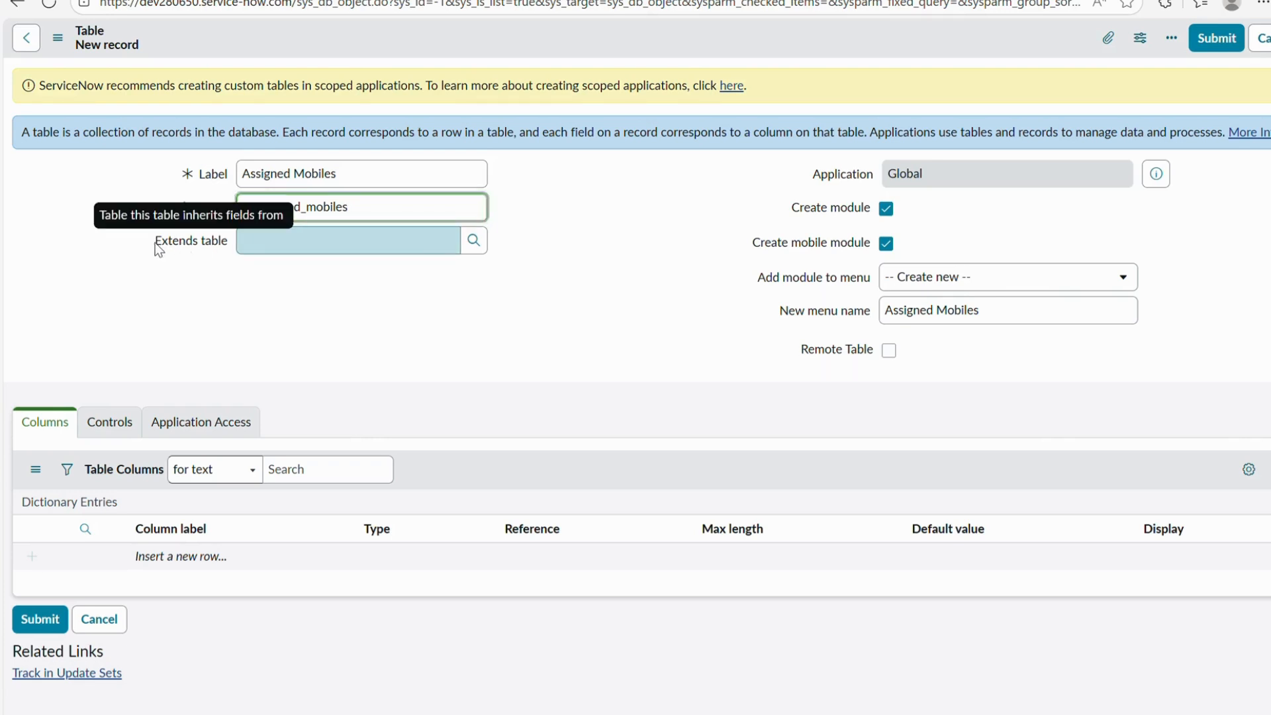
double_click(198, 241)
left_click(219, 242)
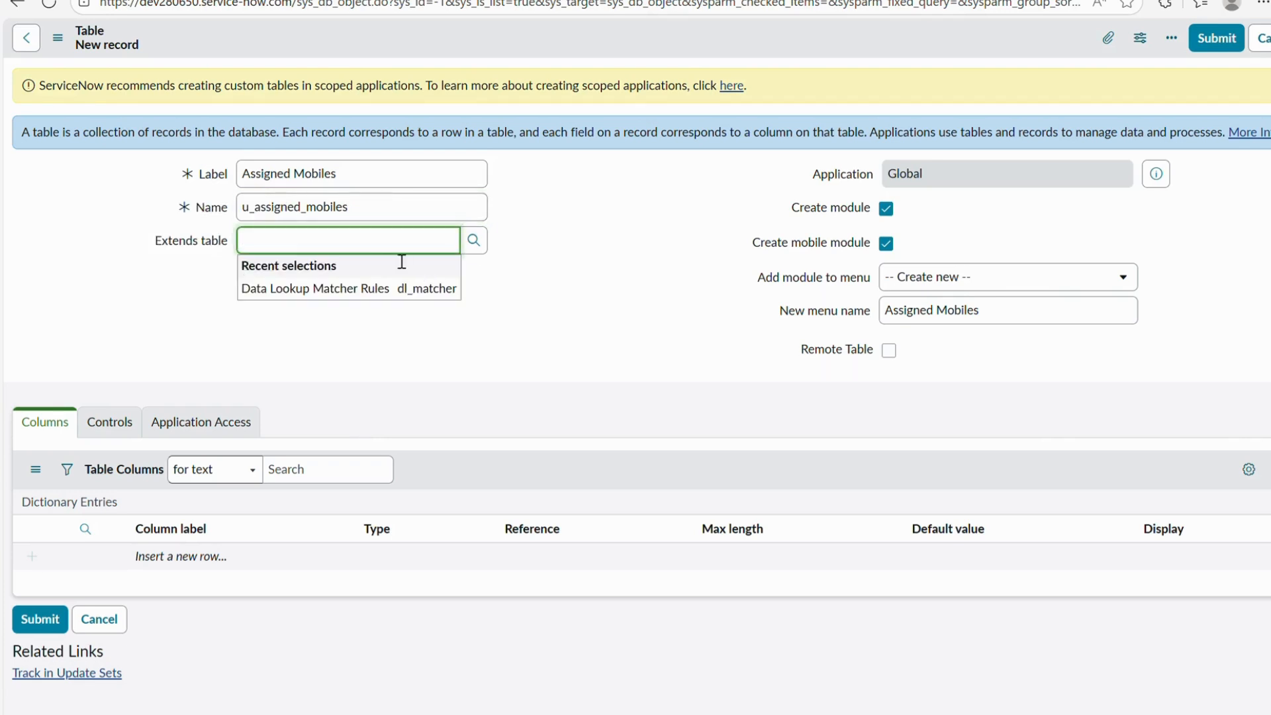
left_click(555, 284)
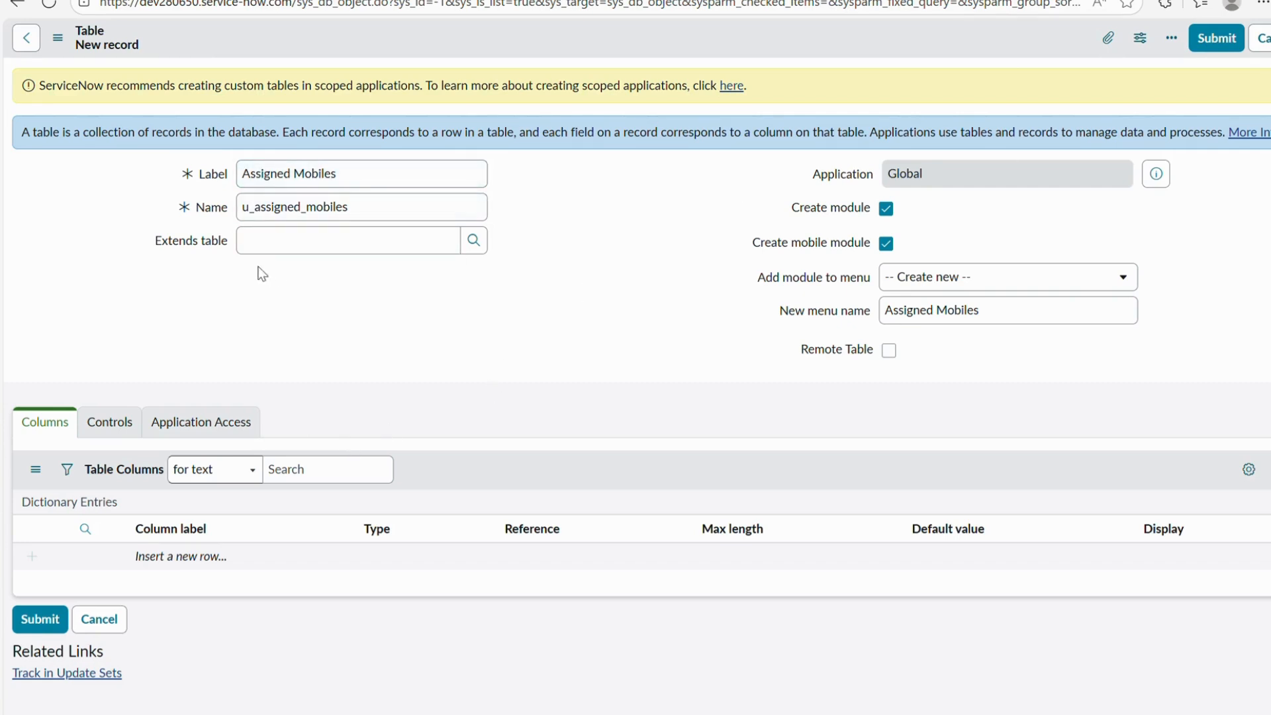
left_click_drag(144, 241, 247, 258)
left_click(411, 250)
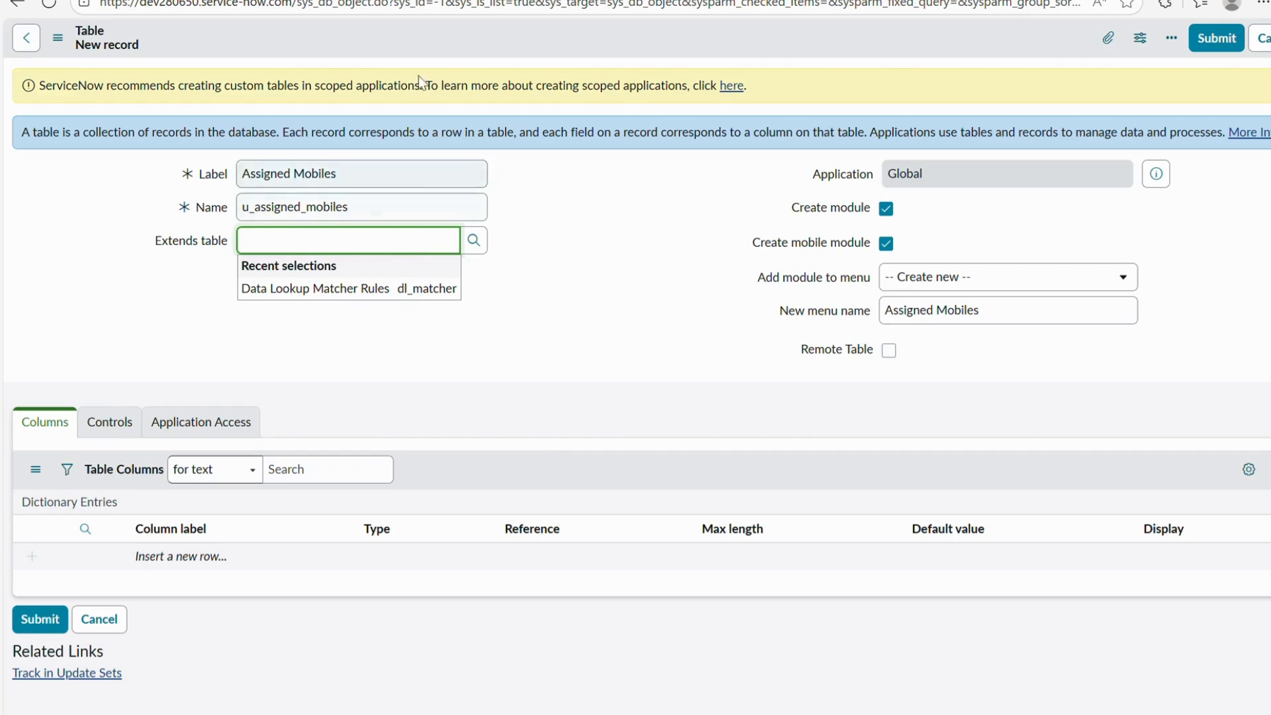
left_click(606, 258)
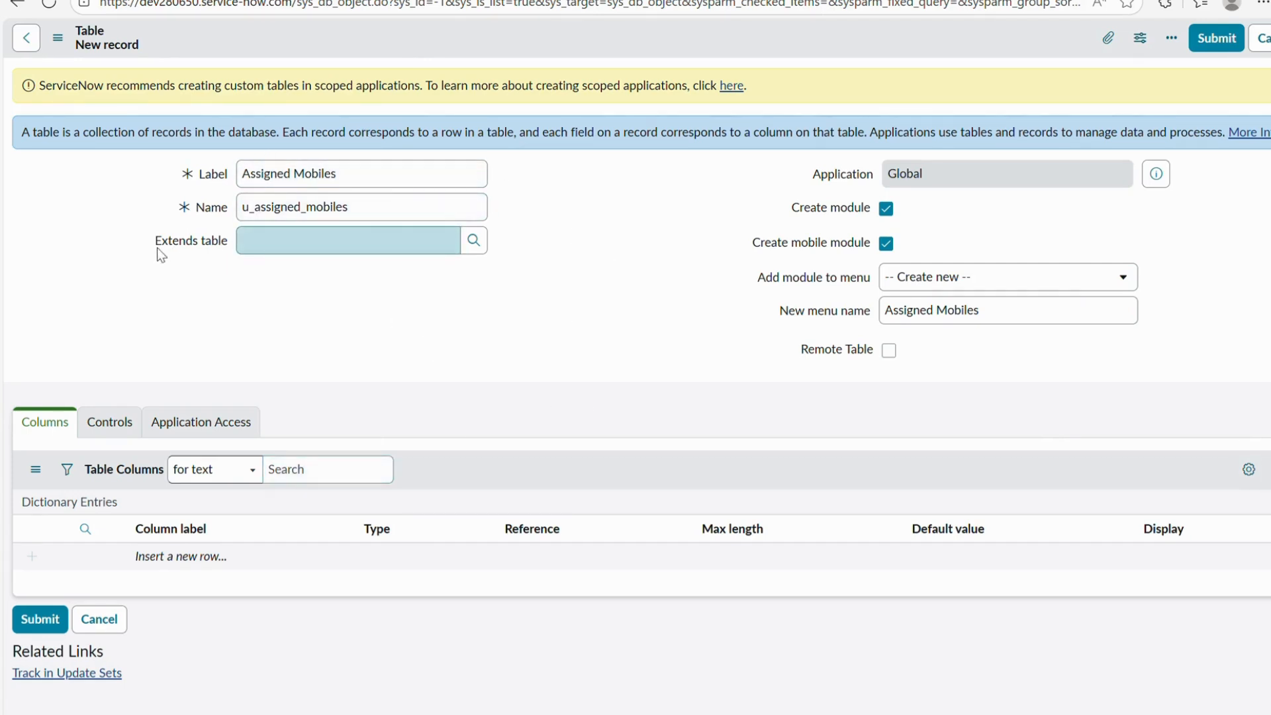
left_click_drag(157, 246, 229, 240)
left_click(453, 352)
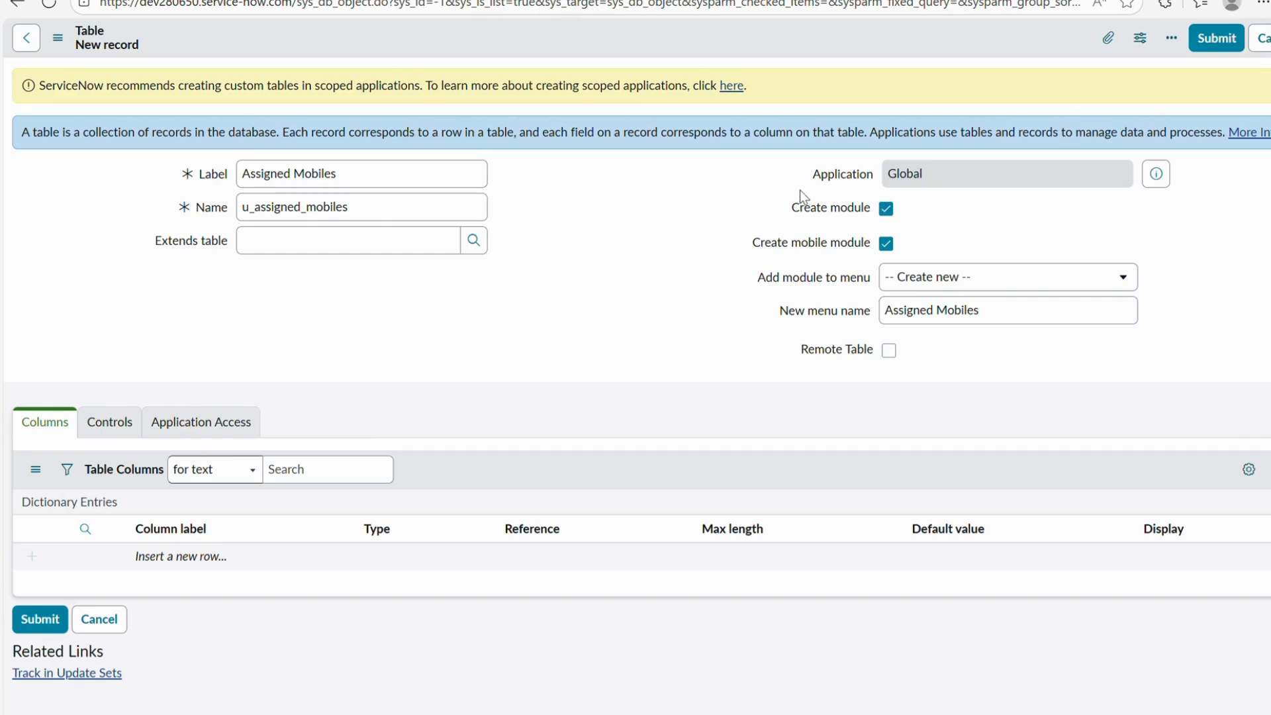
Keep Global scope, Create module, and a 'Create new' menu named Assigned Mobiles.
left_click_drag(813, 175, 868, 175)
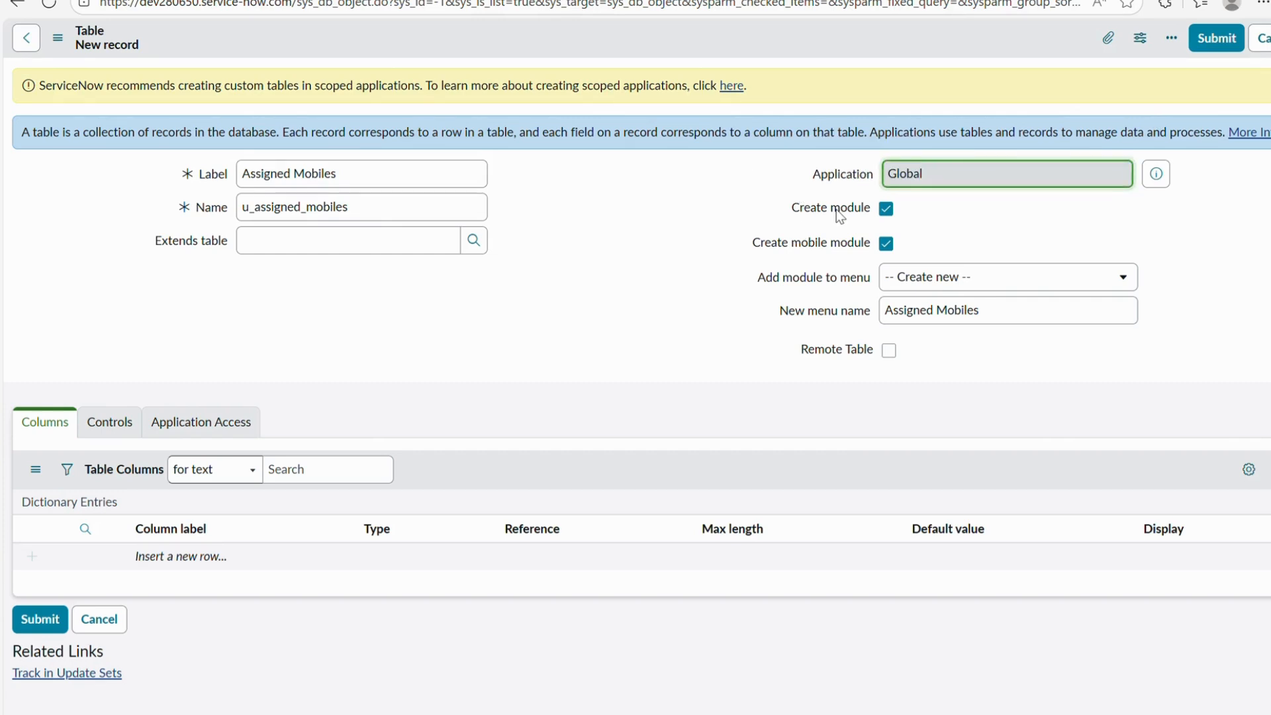
left_click_drag(800, 210, 842, 215)
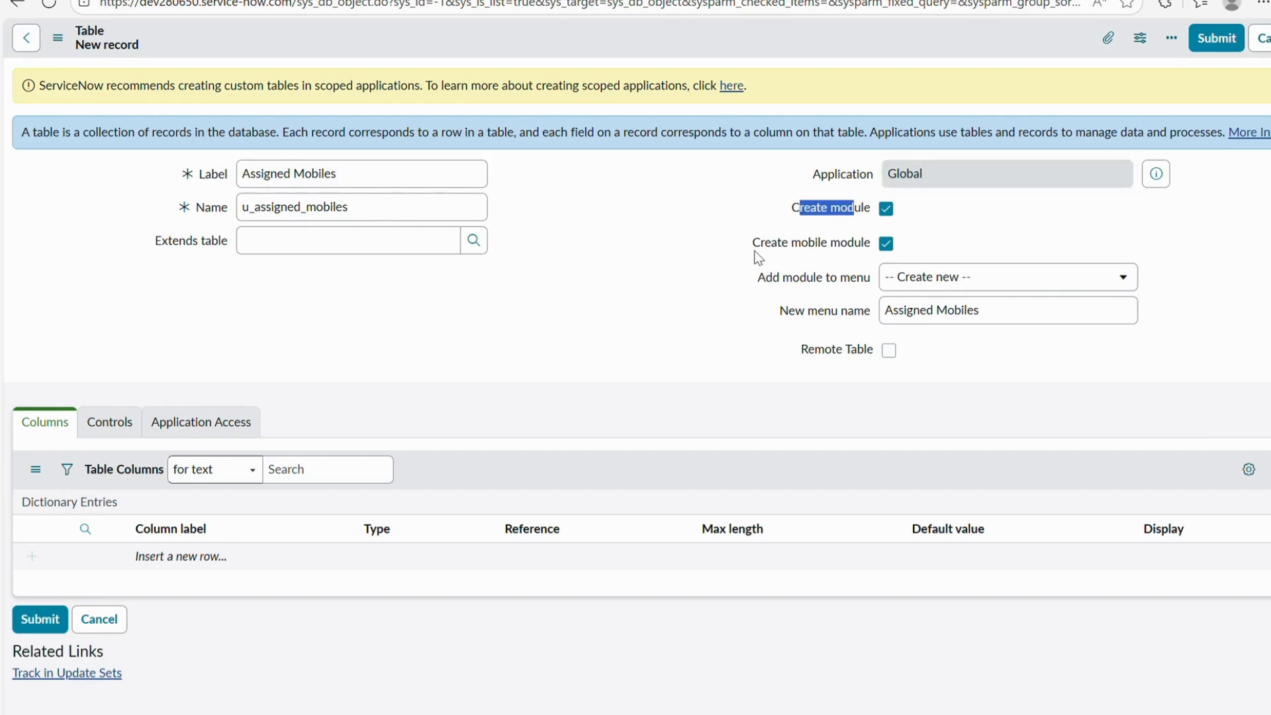
left_click_drag(754, 249, 803, 257)
left_click(816, 251)
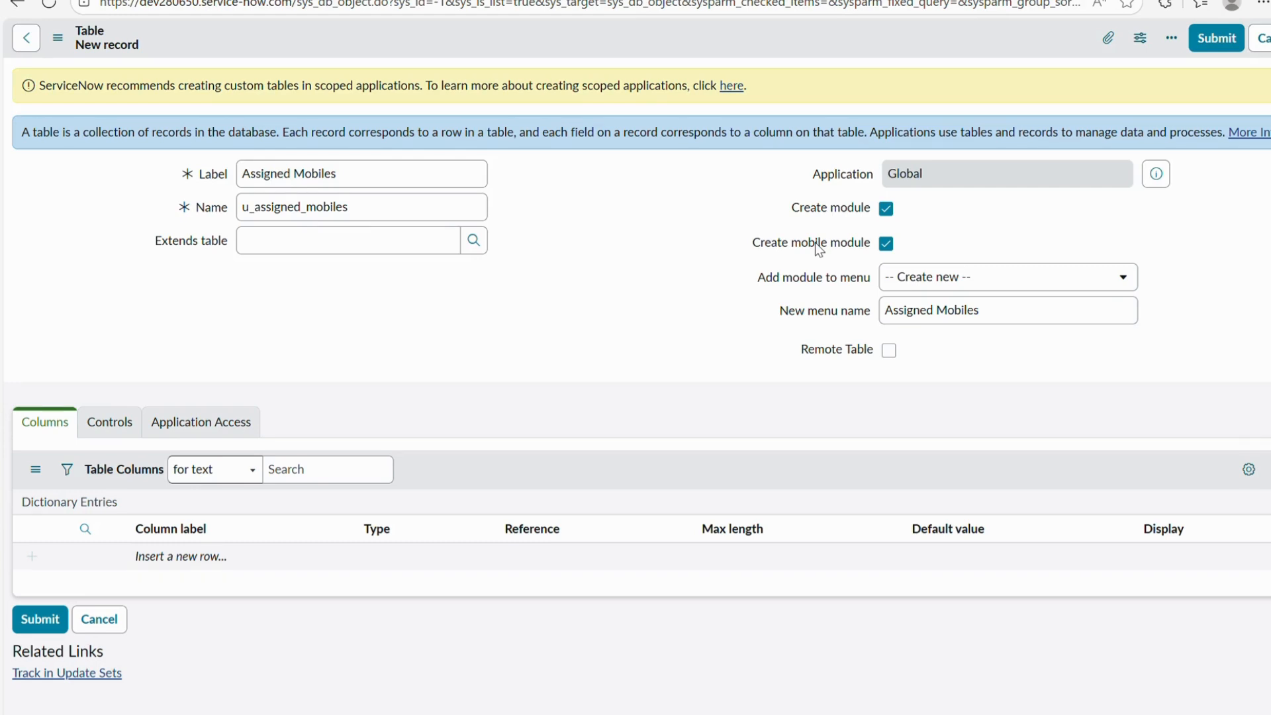
left_click_drag(757, 280, 865, 282)
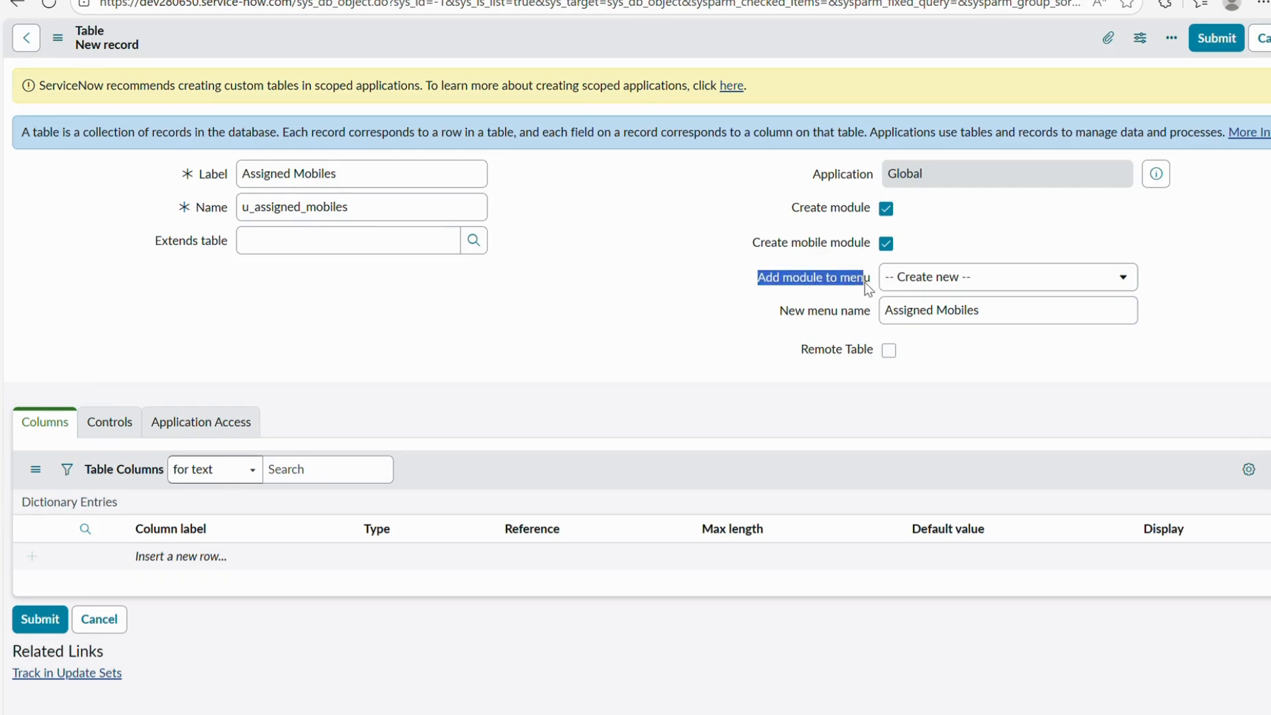
left_click(940, 285)
left_click(750, 304)
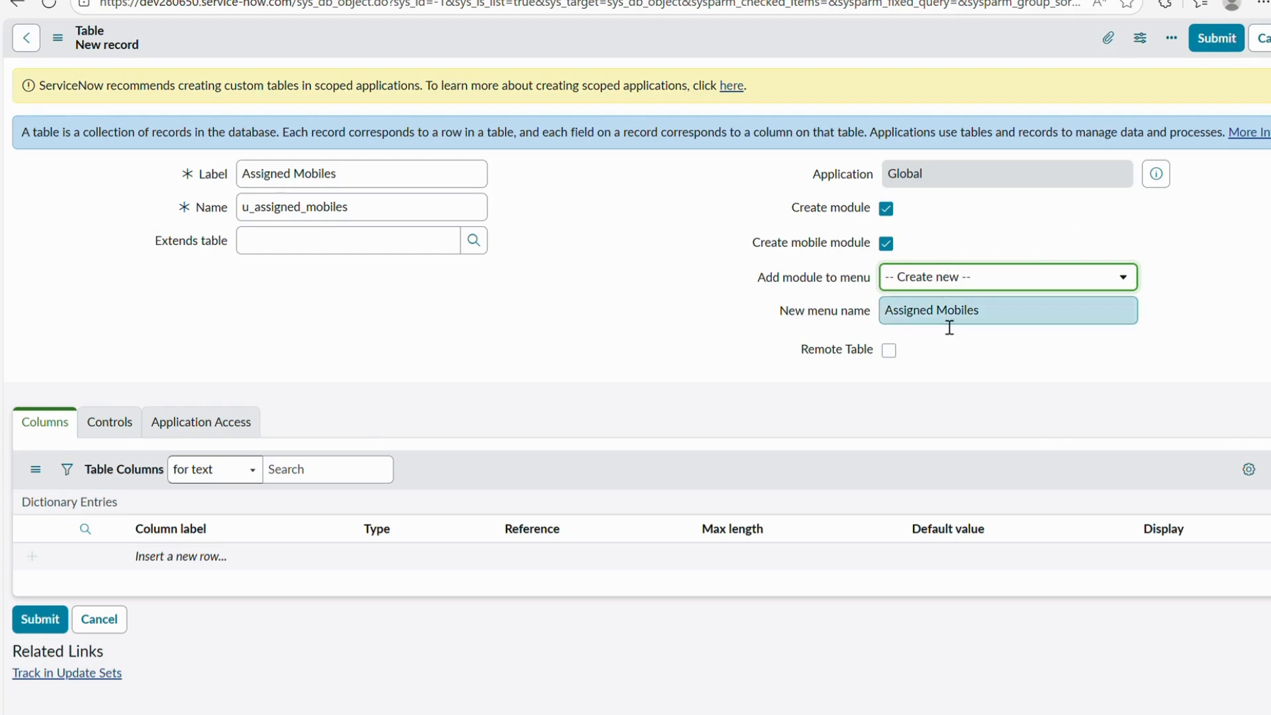
left_click(999, 323)
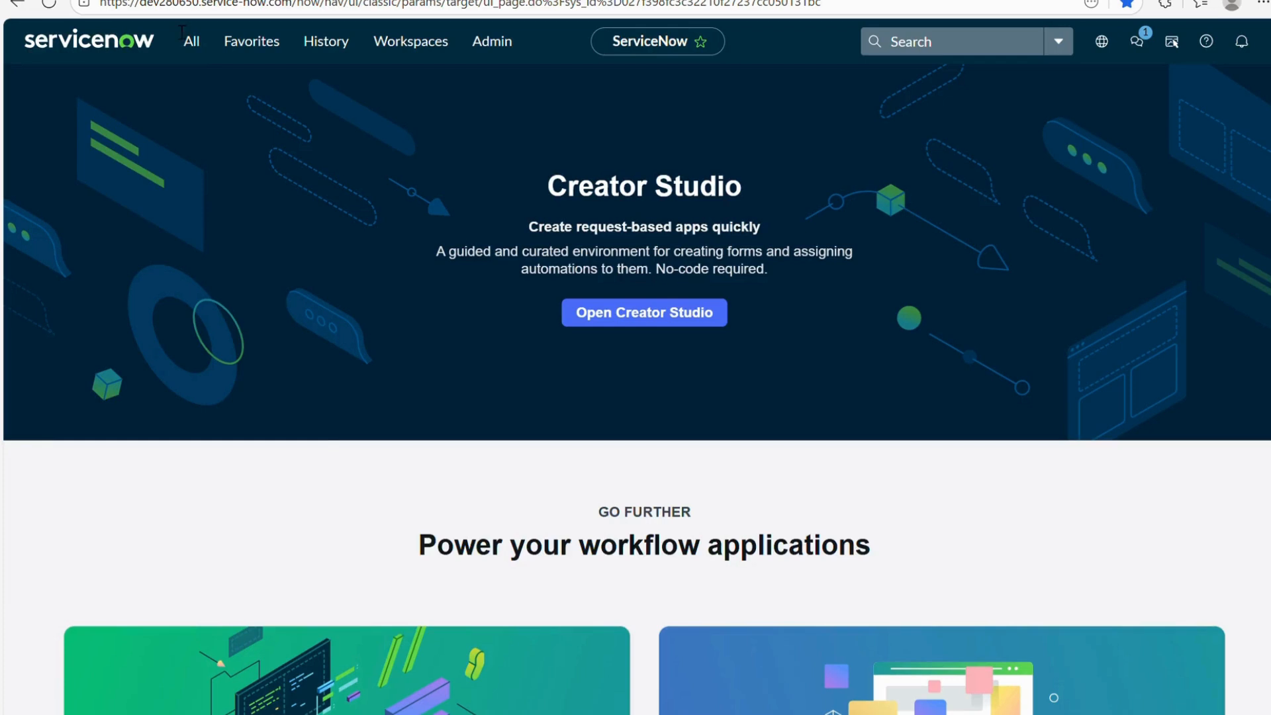
Browse the navigator filtered by 'incident', then bring up the form header's context menu.
left_click(192, 41)
type("incident")
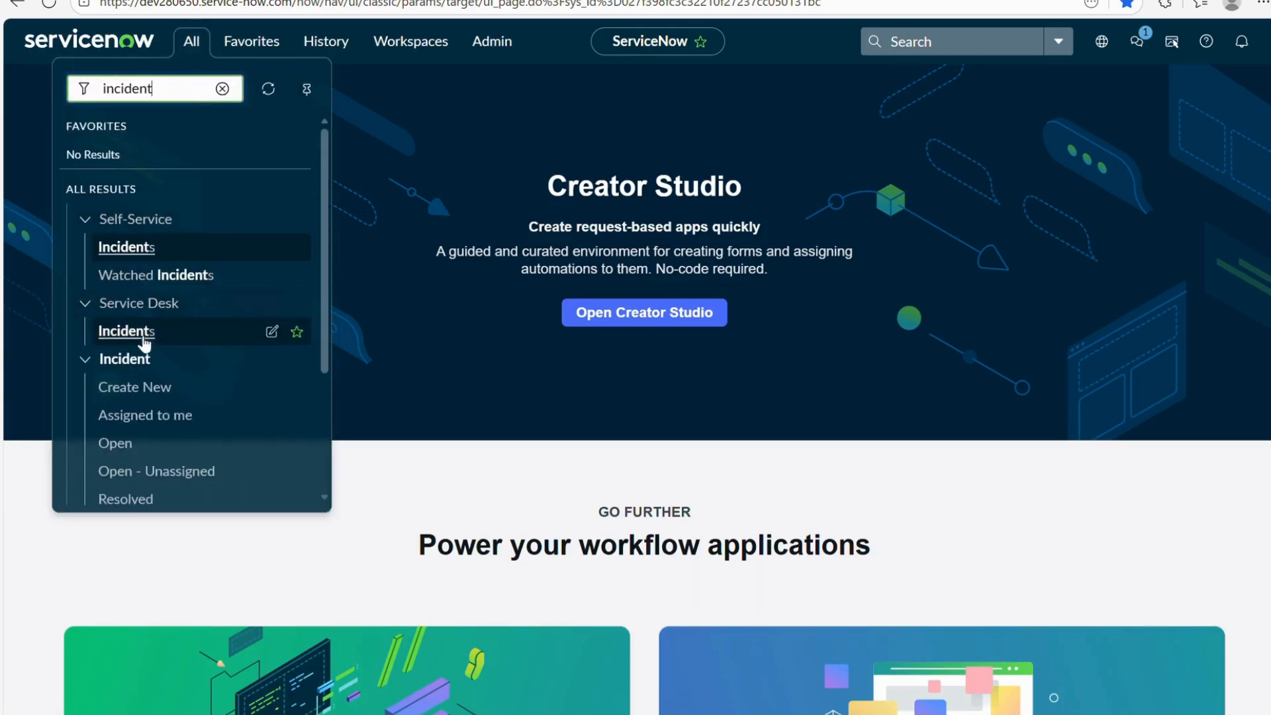
scroll(106, 351, "down", 1)
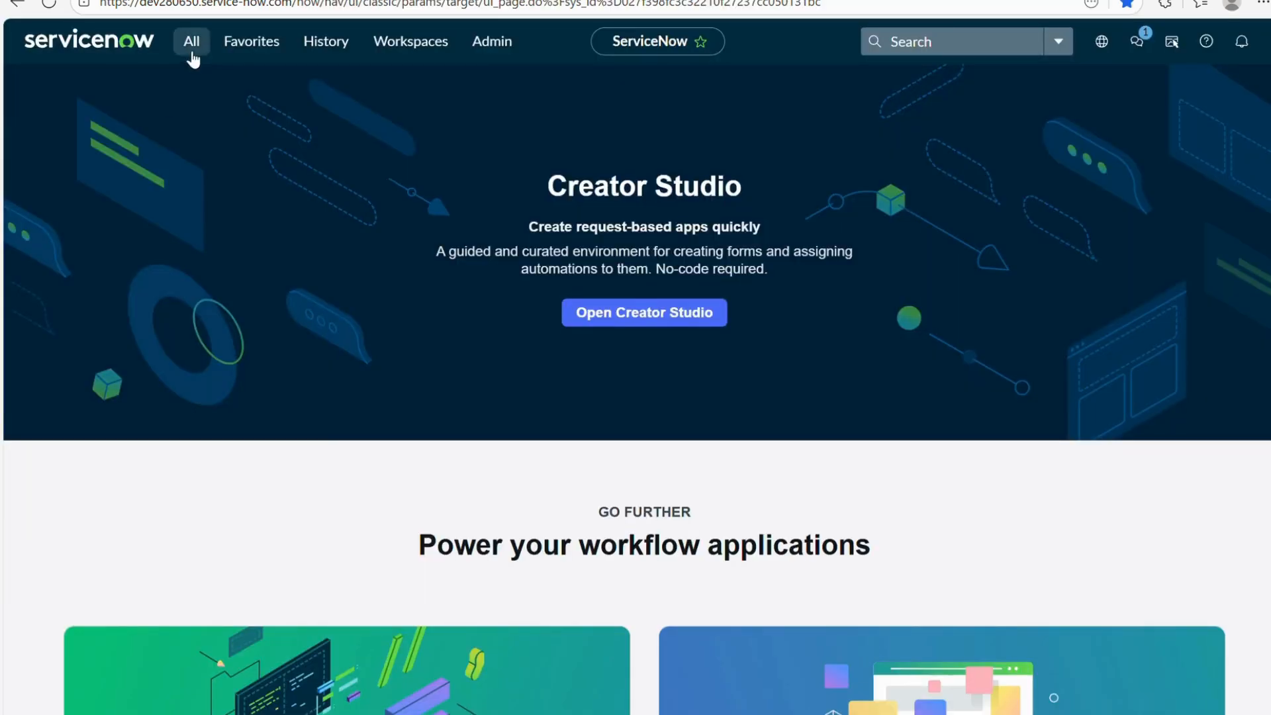
left_click(192, 53)
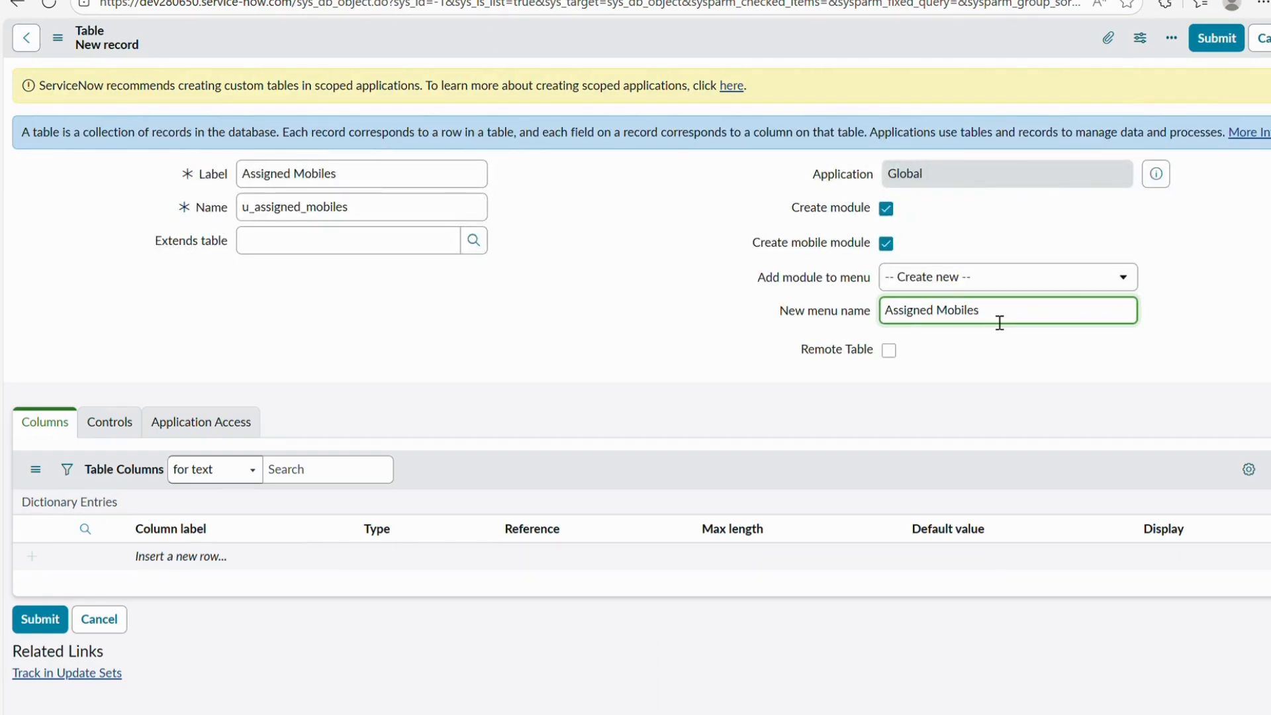
right_click(553, 26)
Save the table, review its six default columns such as Sys ID, and copy u_assigned_mobiles.
left_click(581, 34)
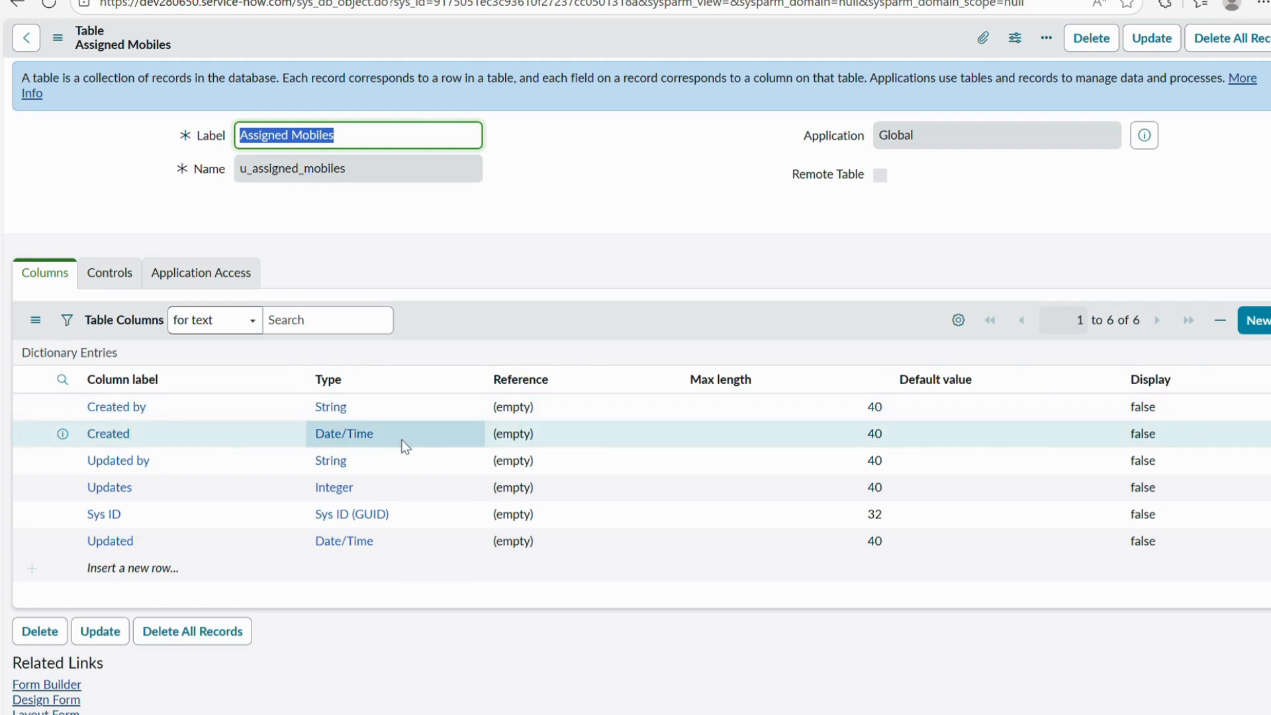
triple_click(405, 518)
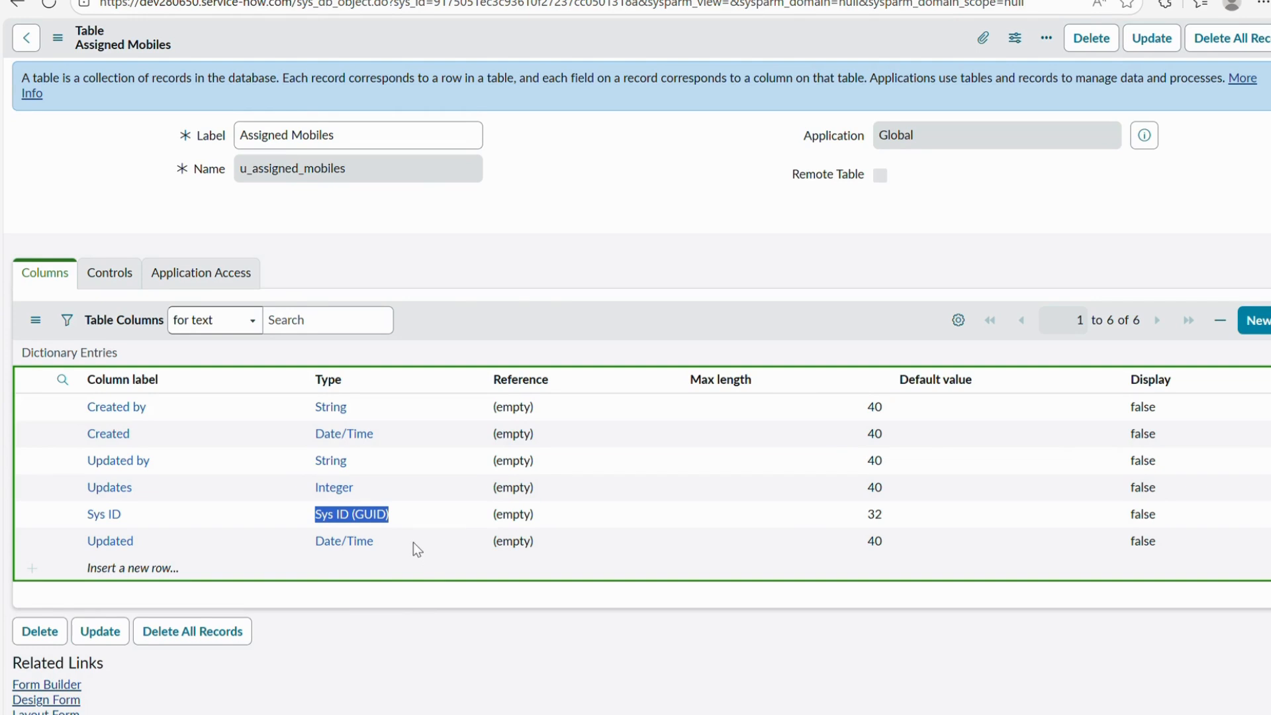
left_click(470, 259)
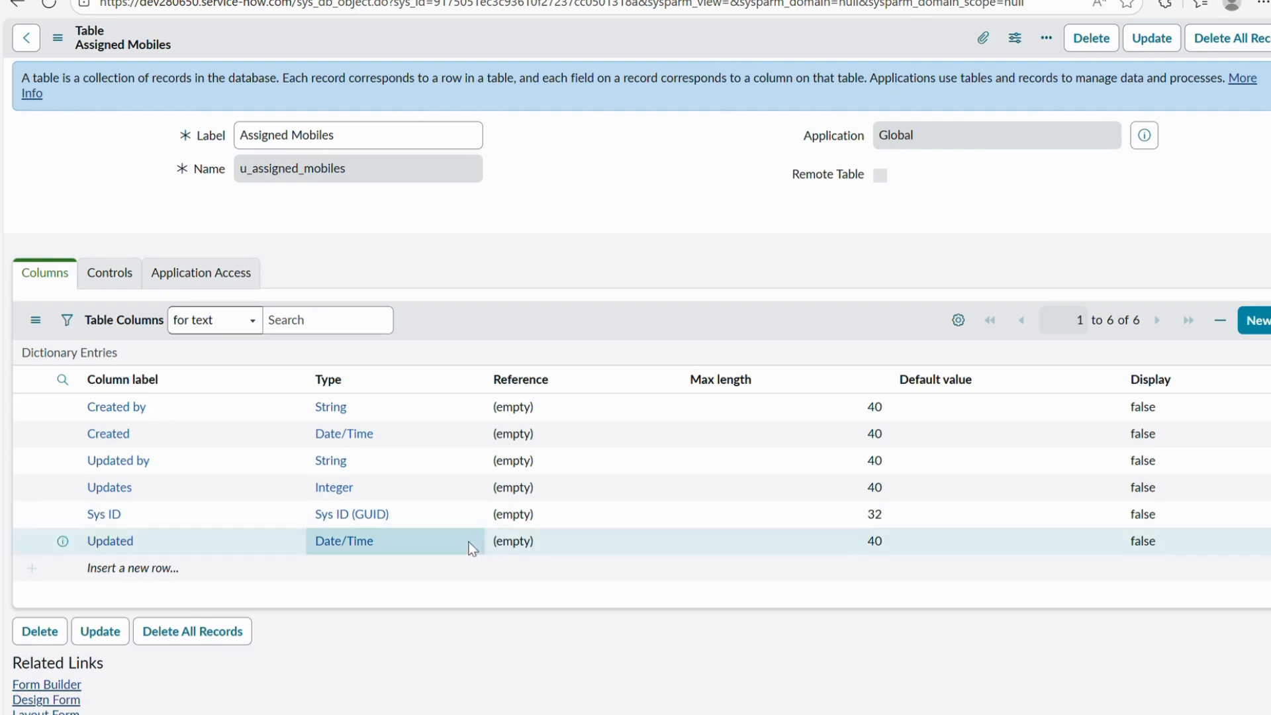
scroll(471, 545, "up", 1)
left_click_drag(351, 189, 248, 190)
key("ctrl+c")
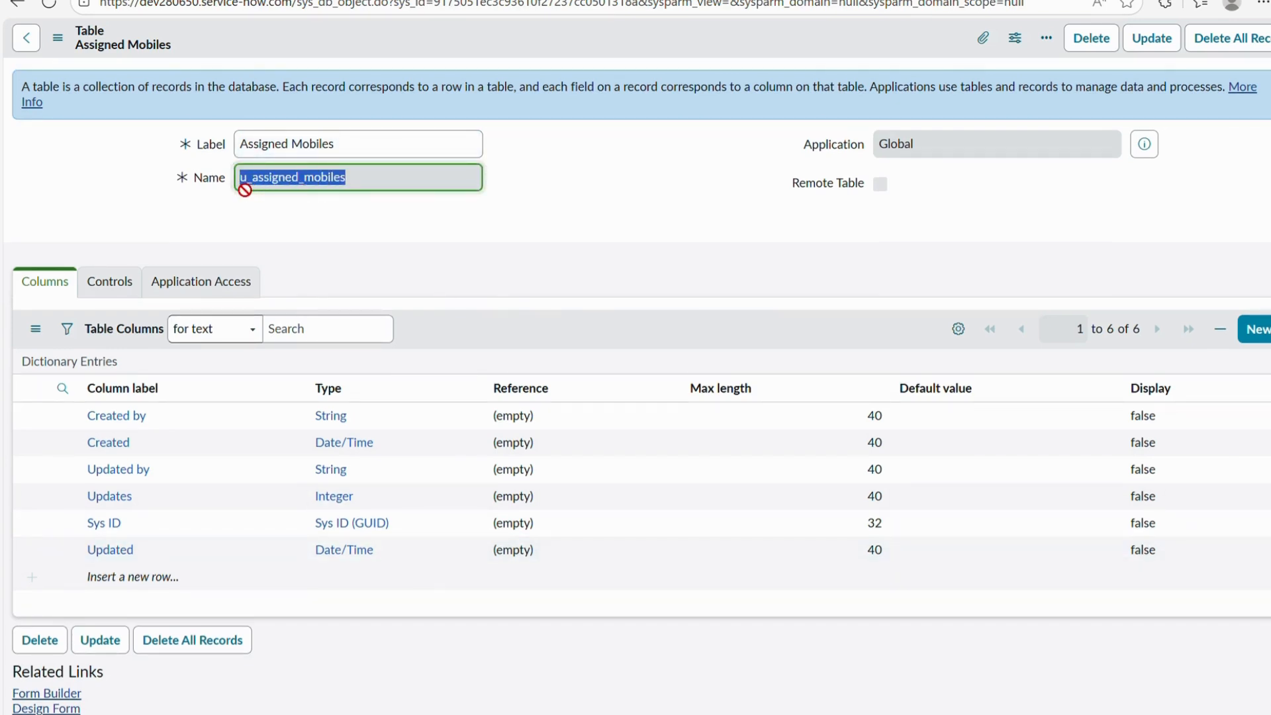
Open the u_assigned_mobiles.LIST records list from the navigator filter.
left_click(165, 1)
left_click(192, 45)
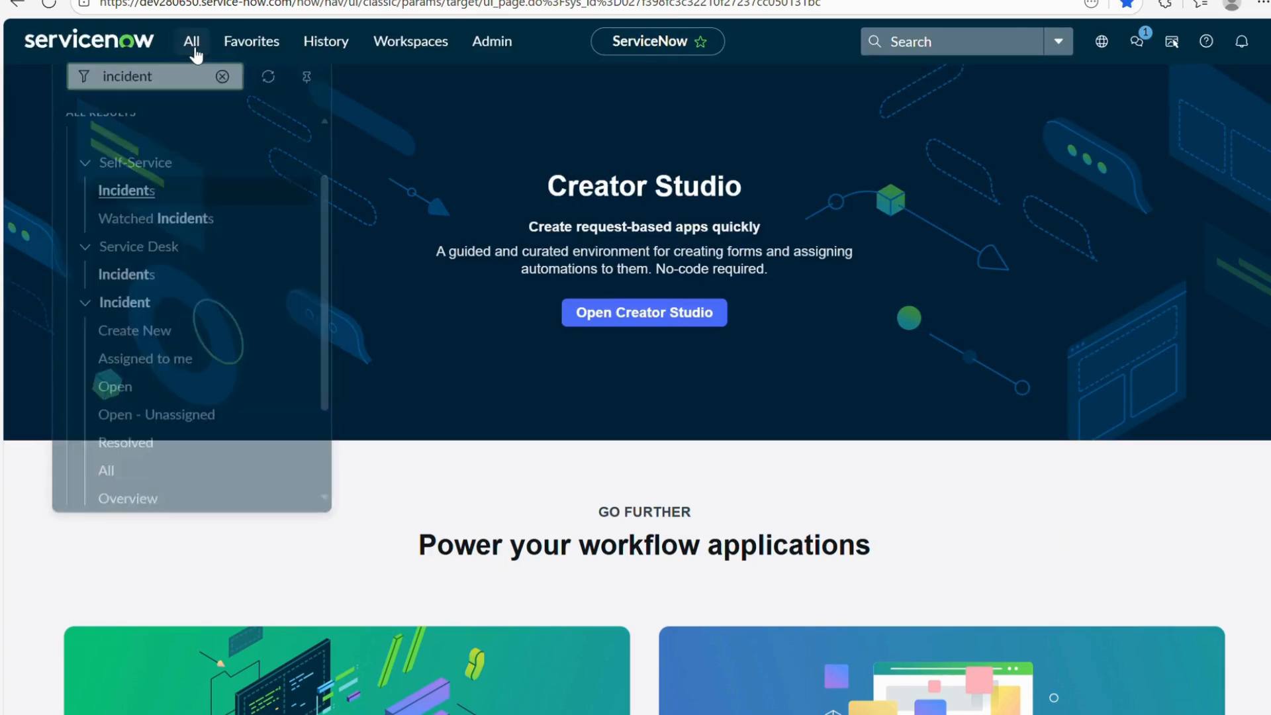
key("BackSpace")
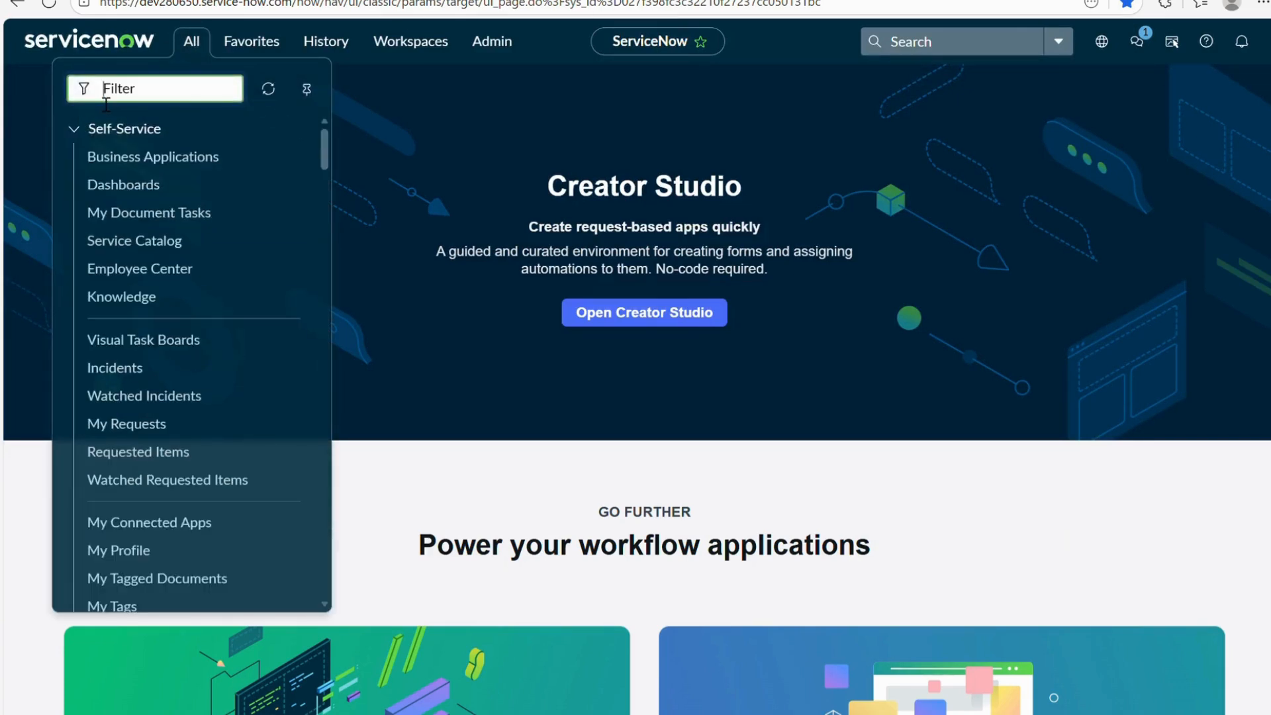
key("ctrl+v")
type(".LIST")
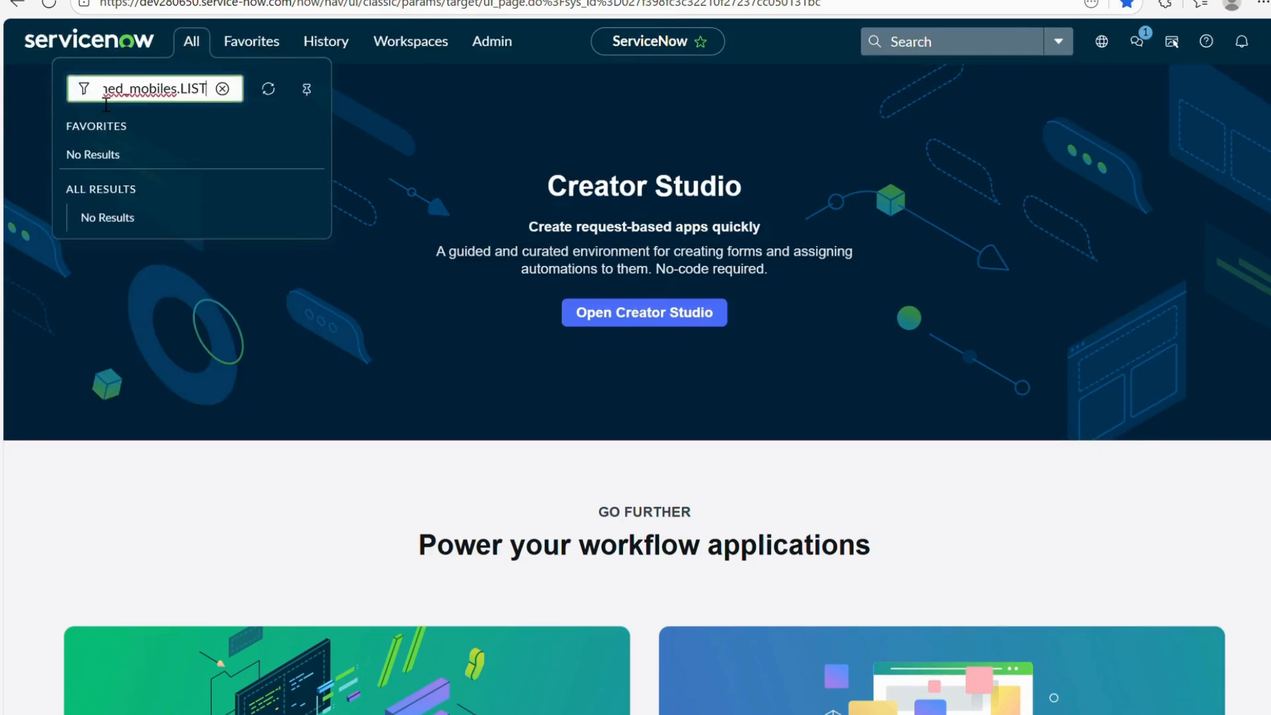
key("Return")
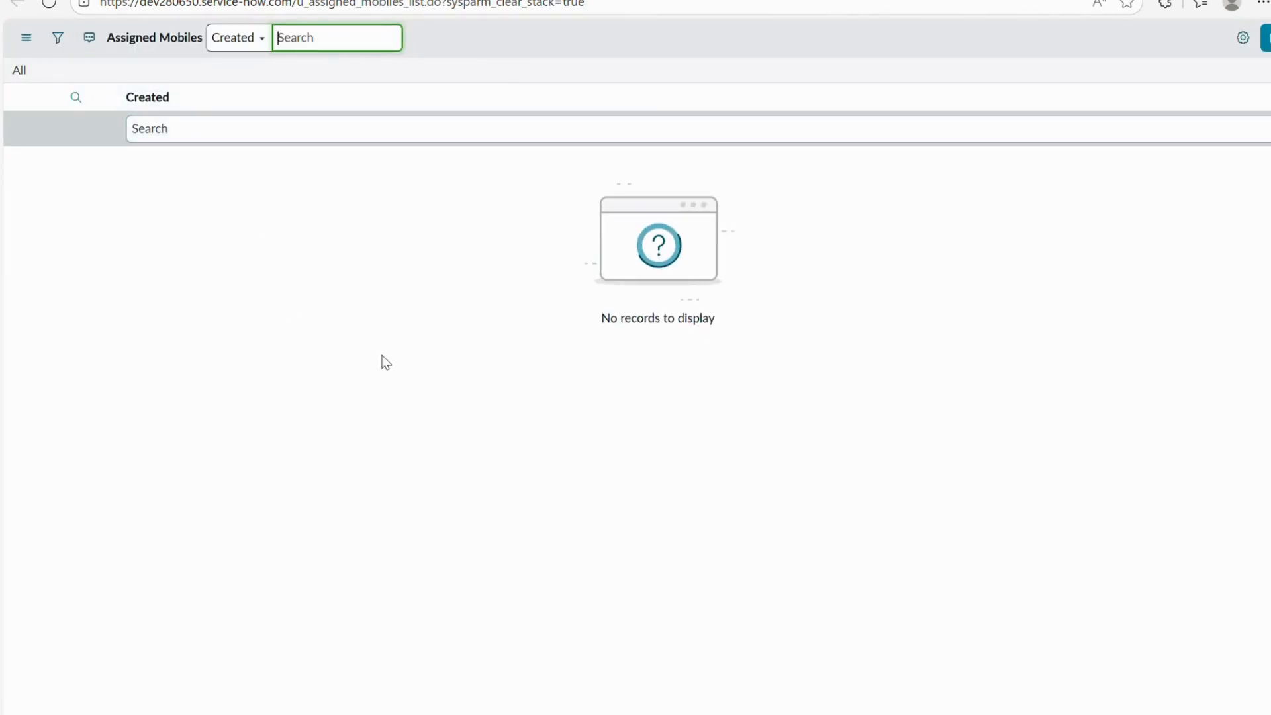
Open the u_assigned_mobiles.FORM new-record form from the navigator filter.
left_click(199, 0)
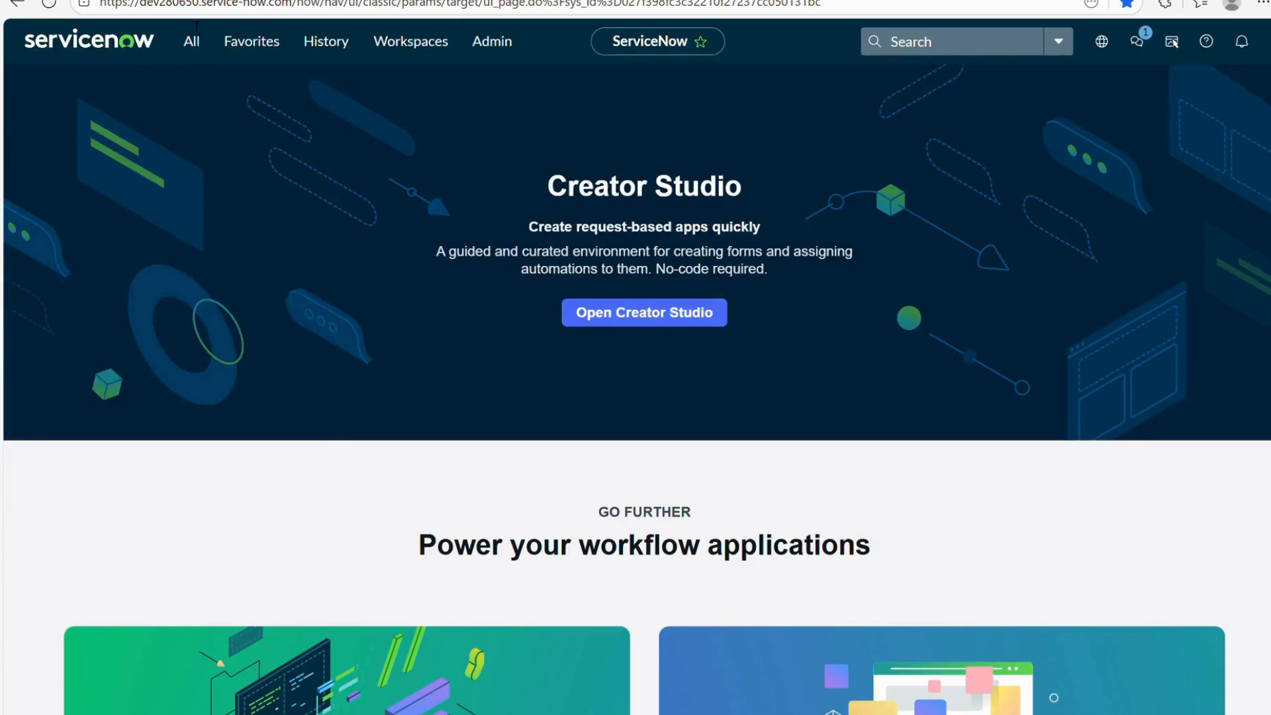
left_click(192, 39)
type("assigned_mobiles")
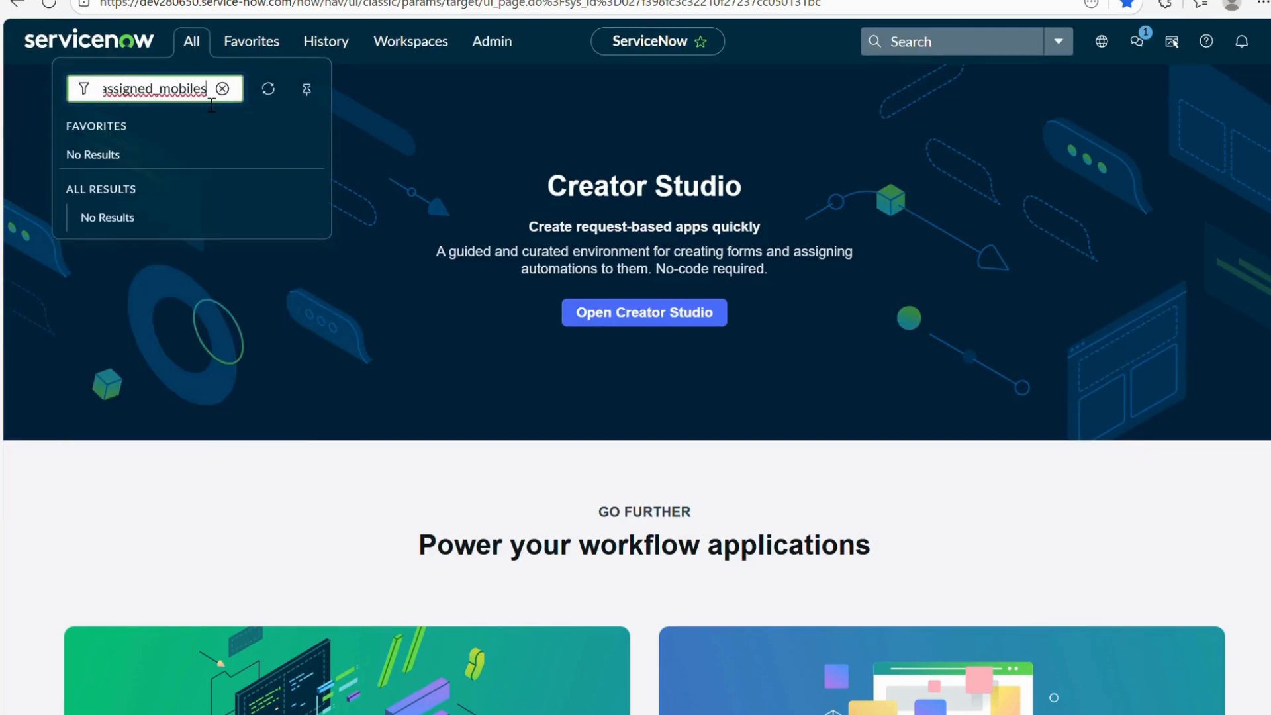
type(".FOR")
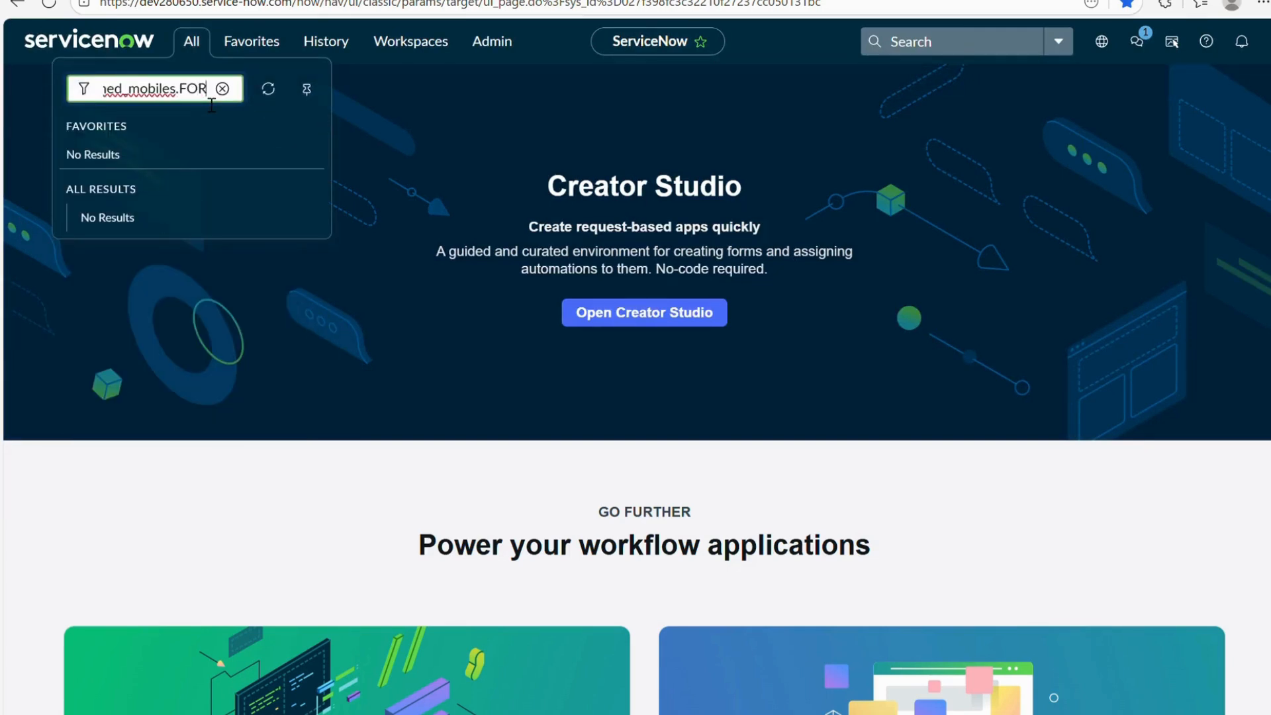
type("M")
key("Return")
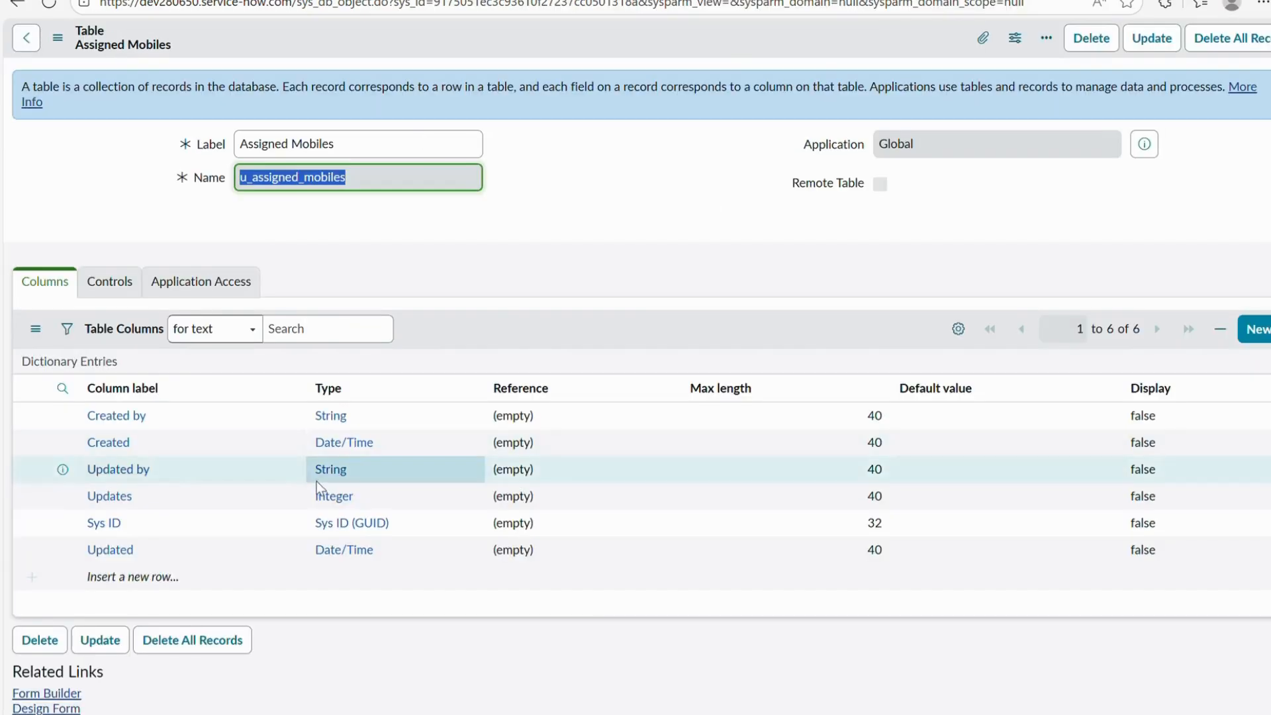
Scroll through the Assigned Mobiles table page to review its related links.
scroll(317, 482, "down", 2)
scroll(355, 484, "down", 2)
left_click_drag(13, 395, 114, 400)
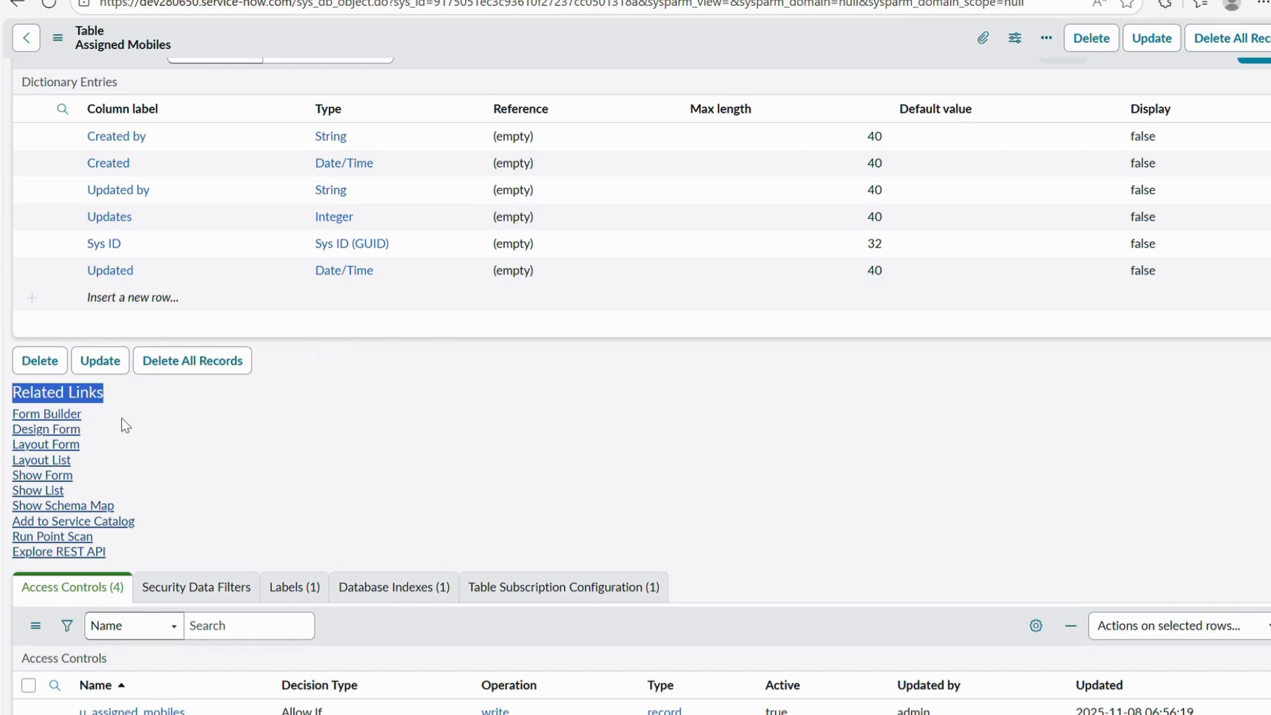
scroll(189, 529, "down", 2)
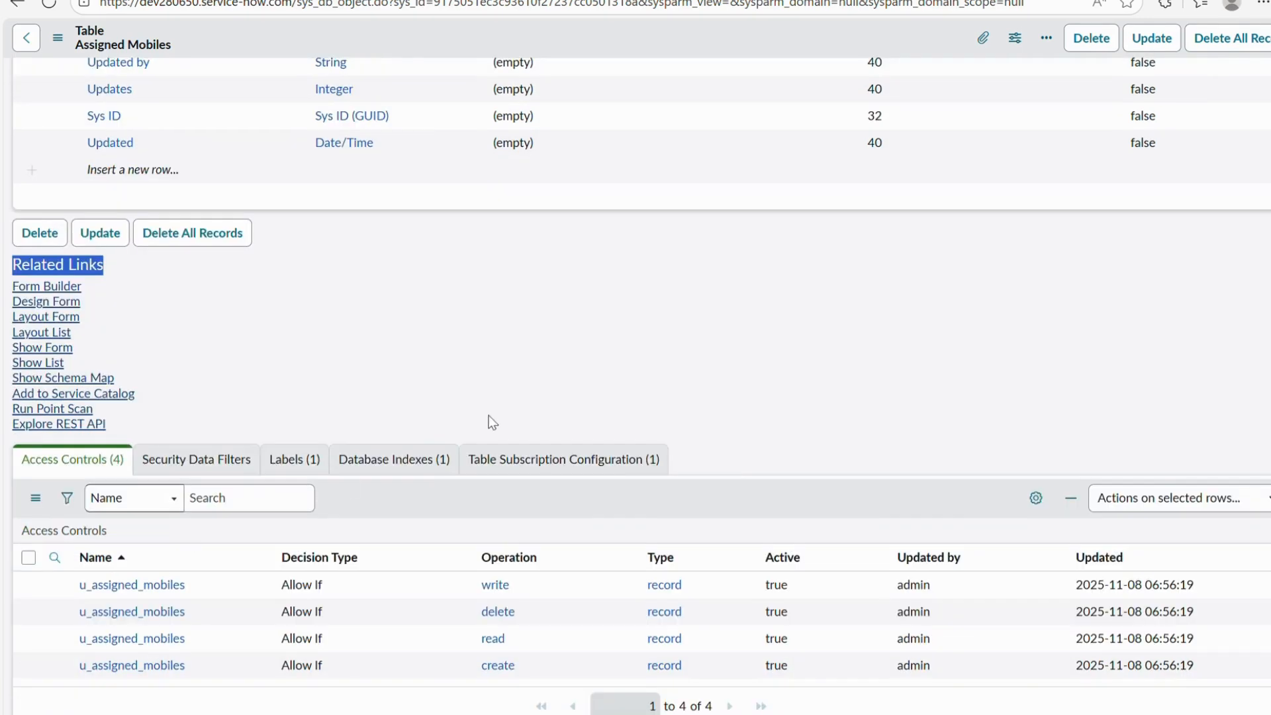
scroll(492, 422, "up", 6)
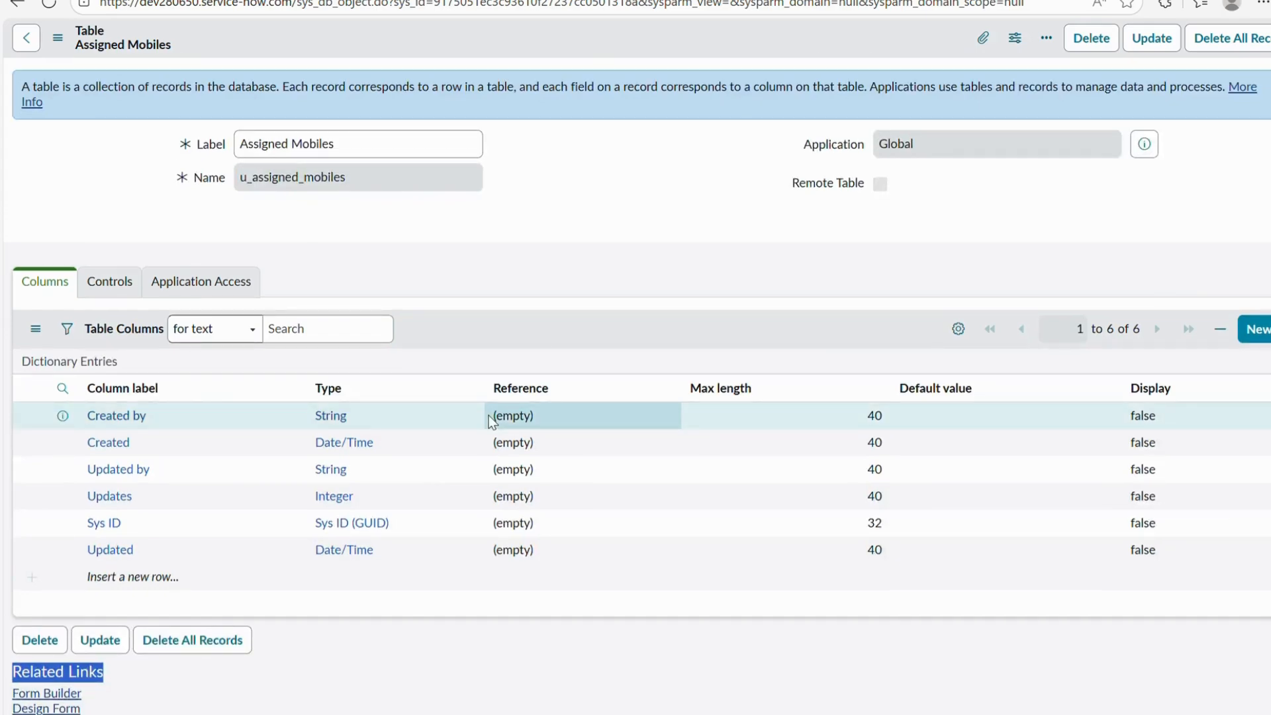
scroll(491, 422, "down", 6)
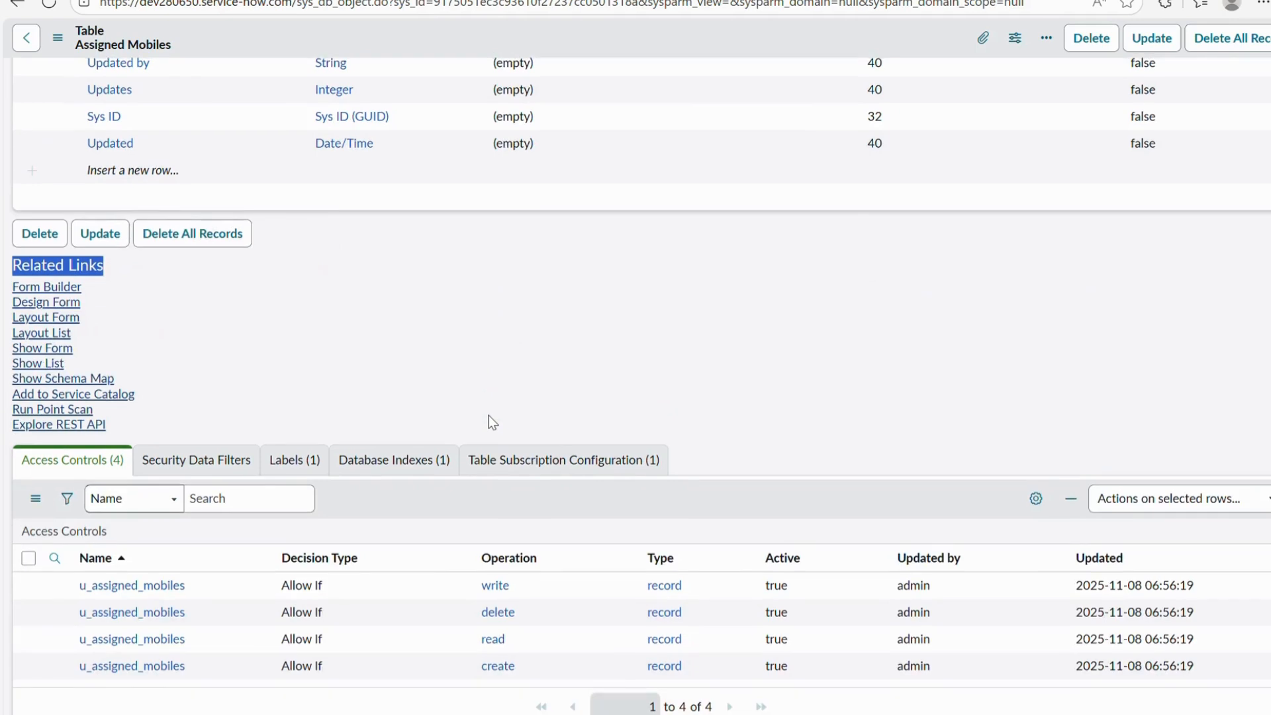
List the four access controls for u_assigned_mobiles, then bring up the requirements note in Online Notepad.
left_click(61, 475)
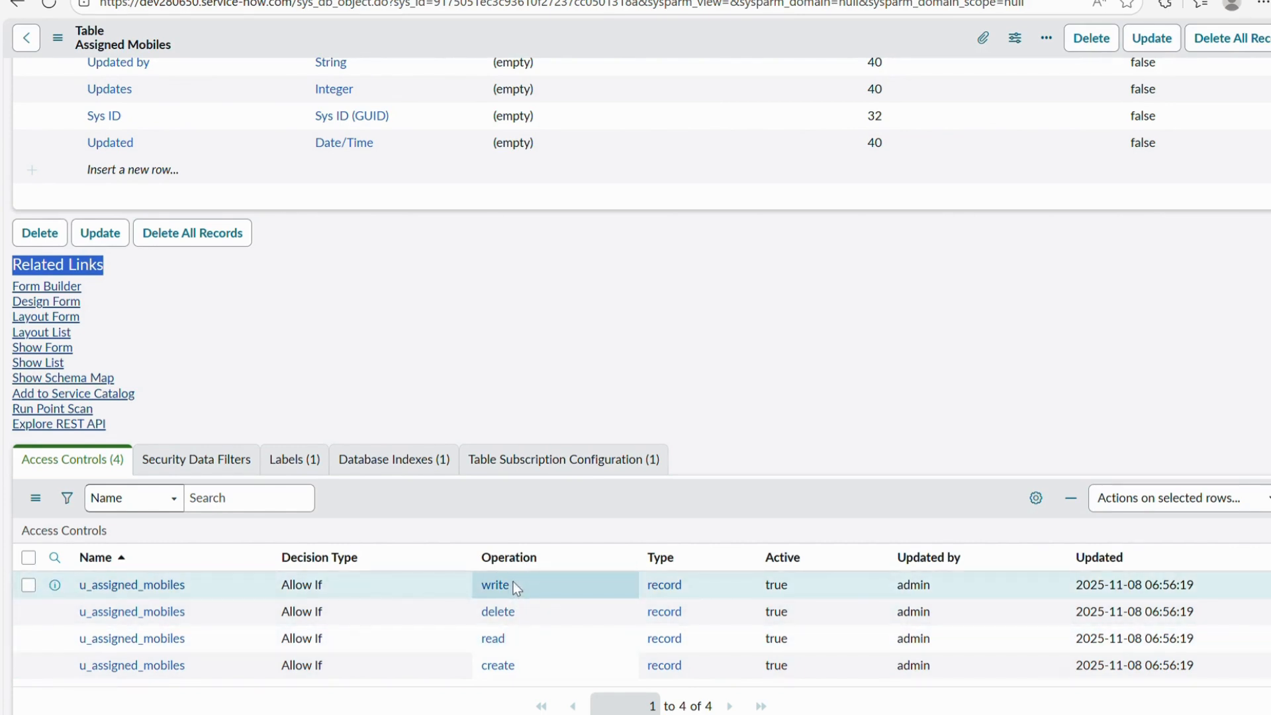
scroll(347, 332, "up", 6)
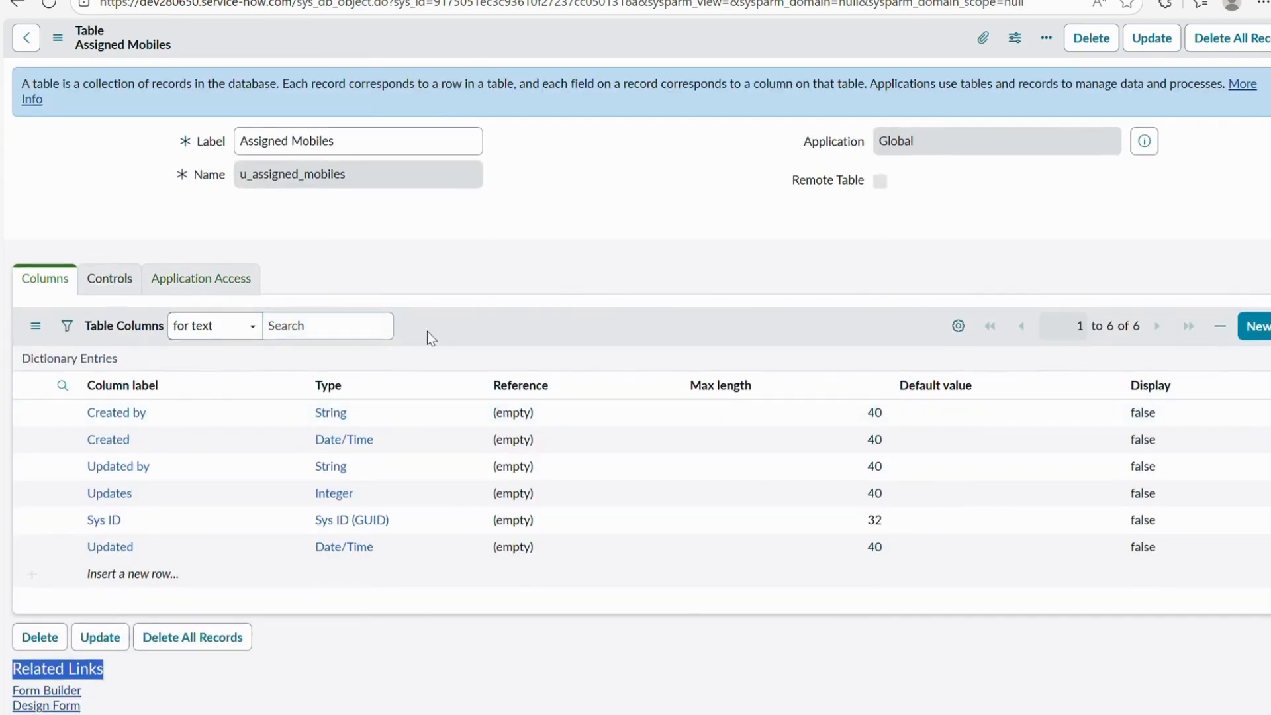
left_click(1028, 1)
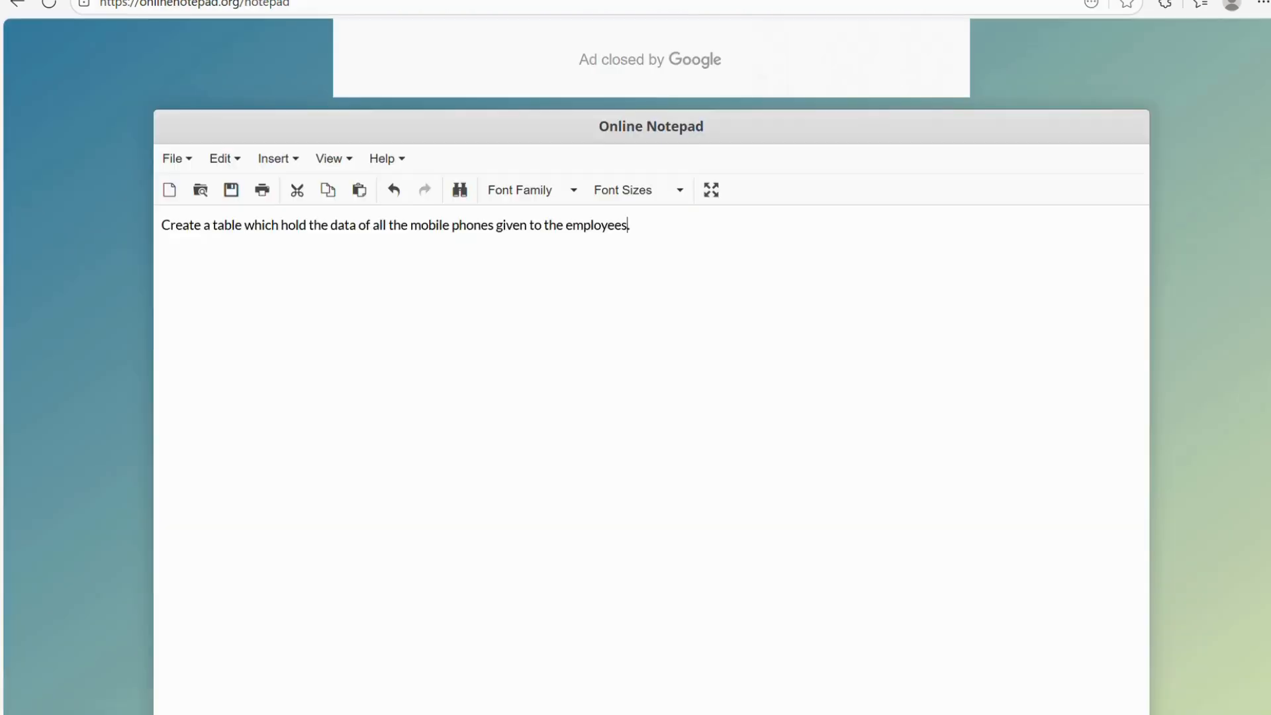
Start a numbered list under the requirement with '1. Mobile Name'.
left_click_drag(687, 227, 164, 230)
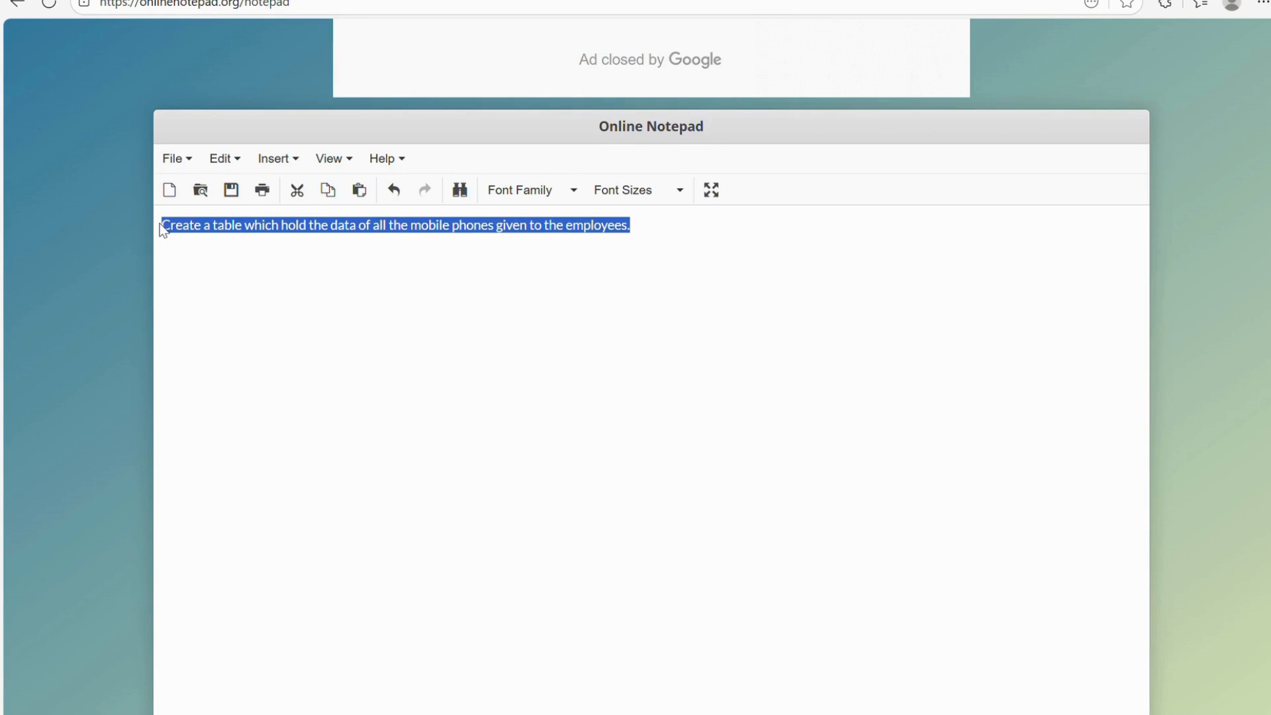
left_click(733, 236)
key("Return")
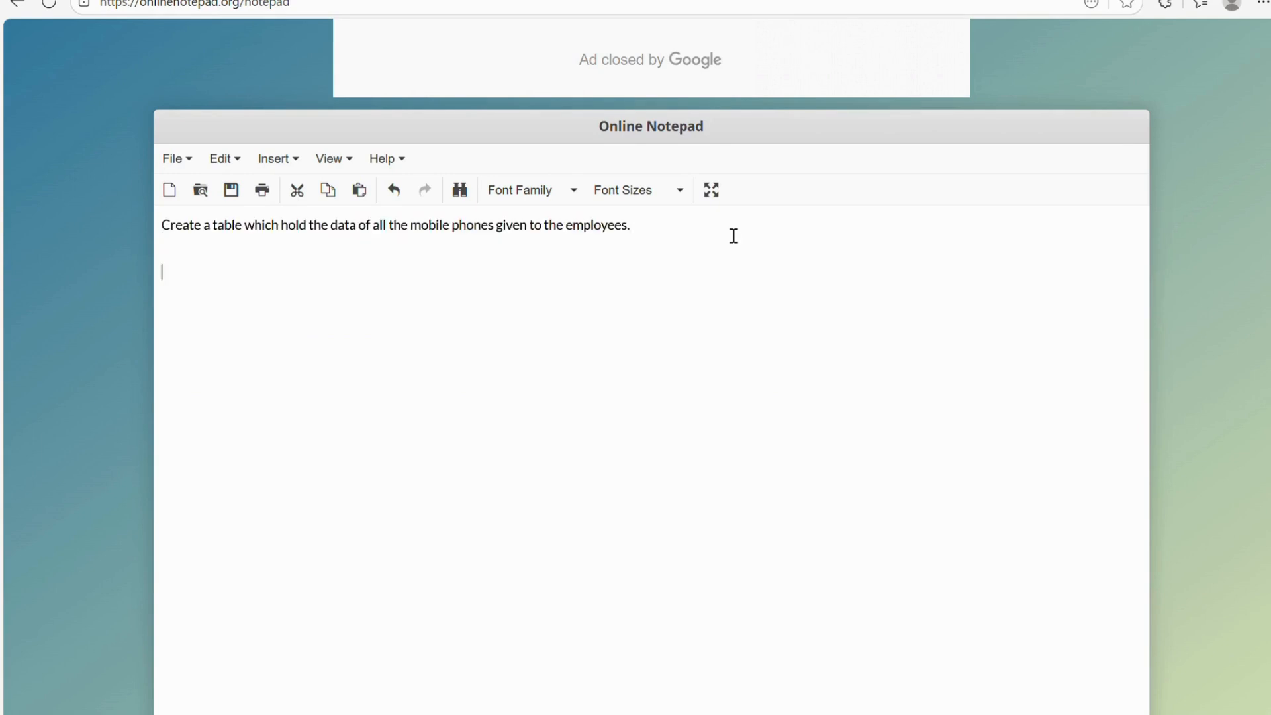
type("Mobile Name")
key("Left")
key("Left")
key("Left")
key("Left")
key("Left")
type("1.")
key("Delete")
left_click(455, 258)
Mark Mobile Name as String Field and add '2. Mobile Serial Number ---> String Field', fixing spelling.
type("---> String Field ")
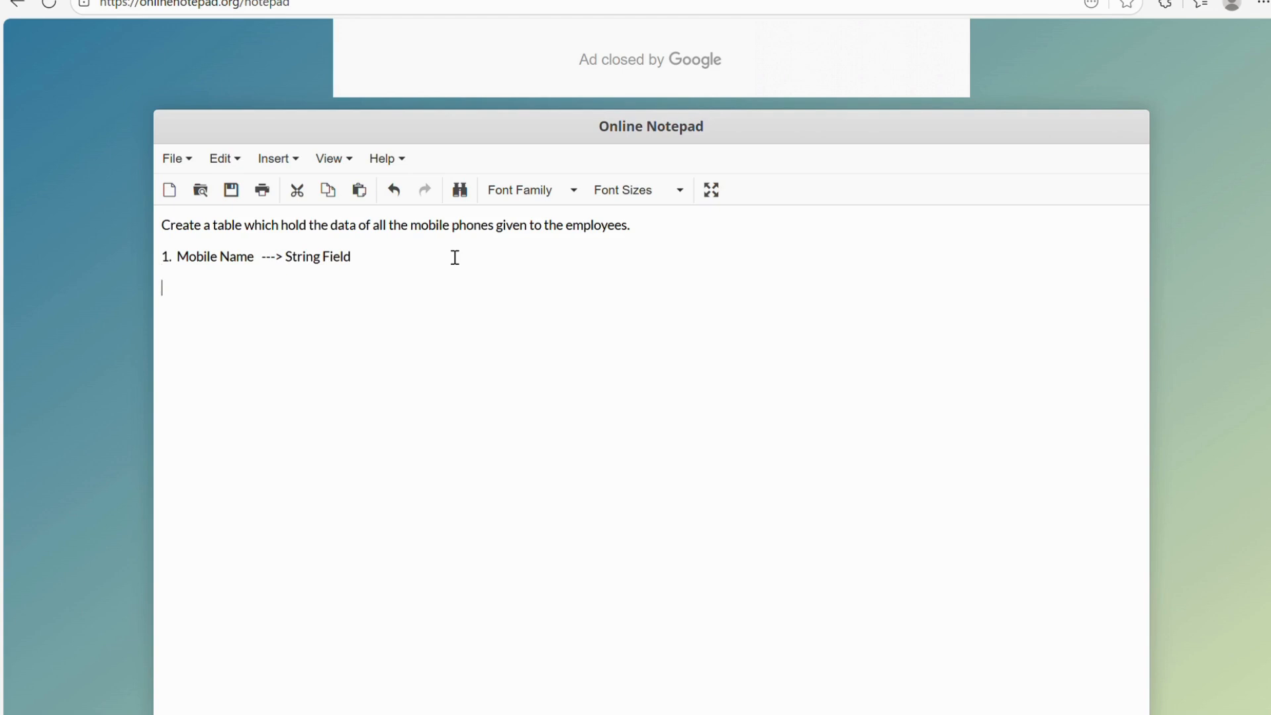
type("2. Mobile Serial N")
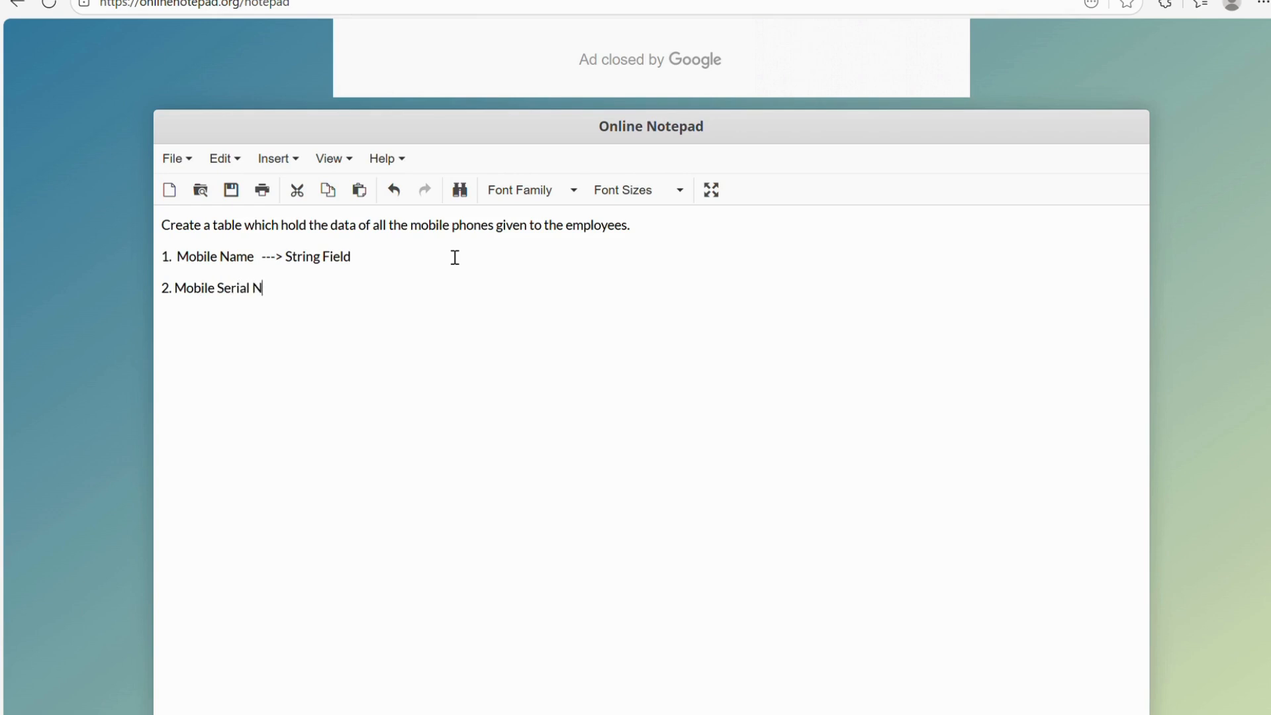
type("umber  ---> Strin")
type("g Field")
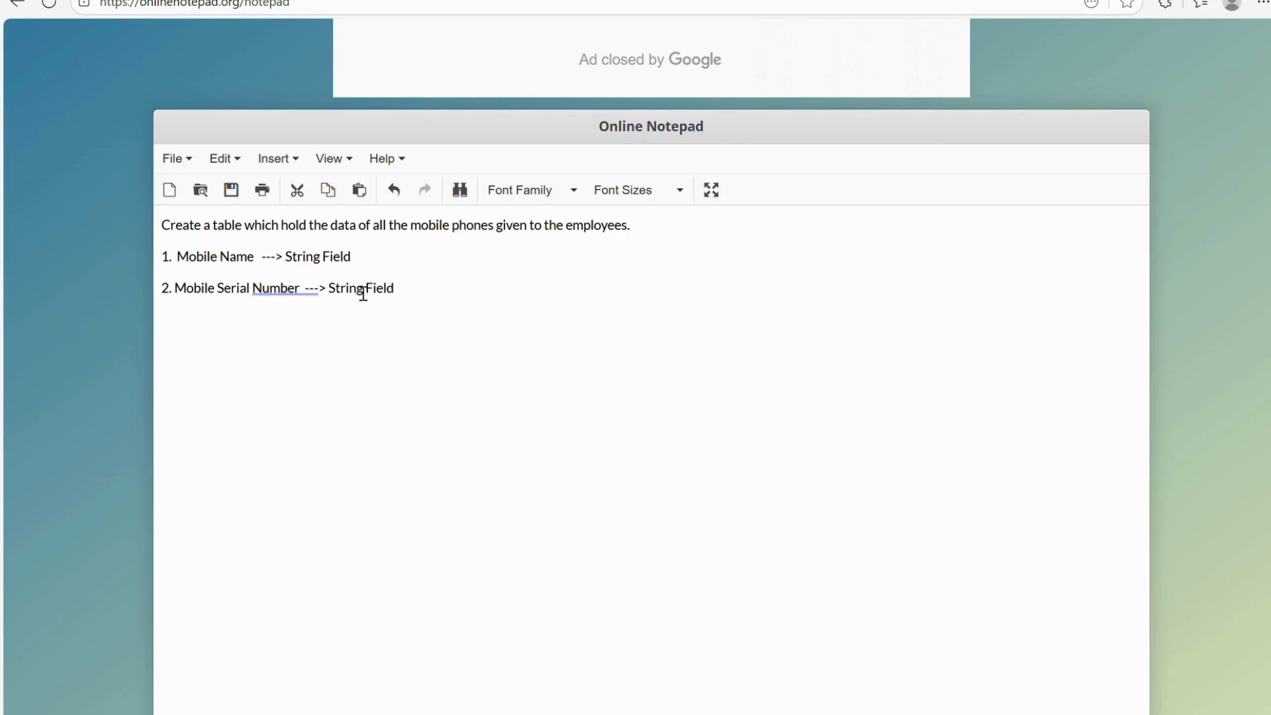
left_click(286, 295)
left_click(298, 350)
Add a third line '3. Assigned to ---> Reference field'.
left_click(458, 292)
key("Return")
type("3.")
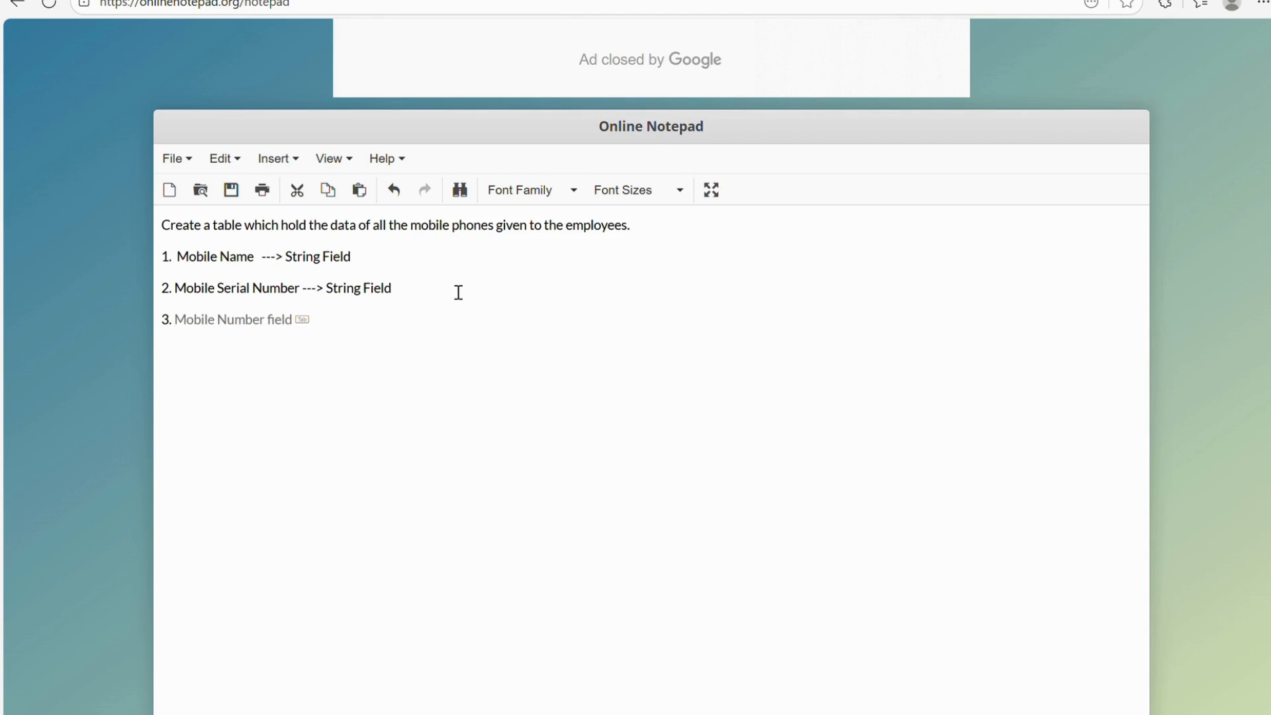
type(" Assigned")
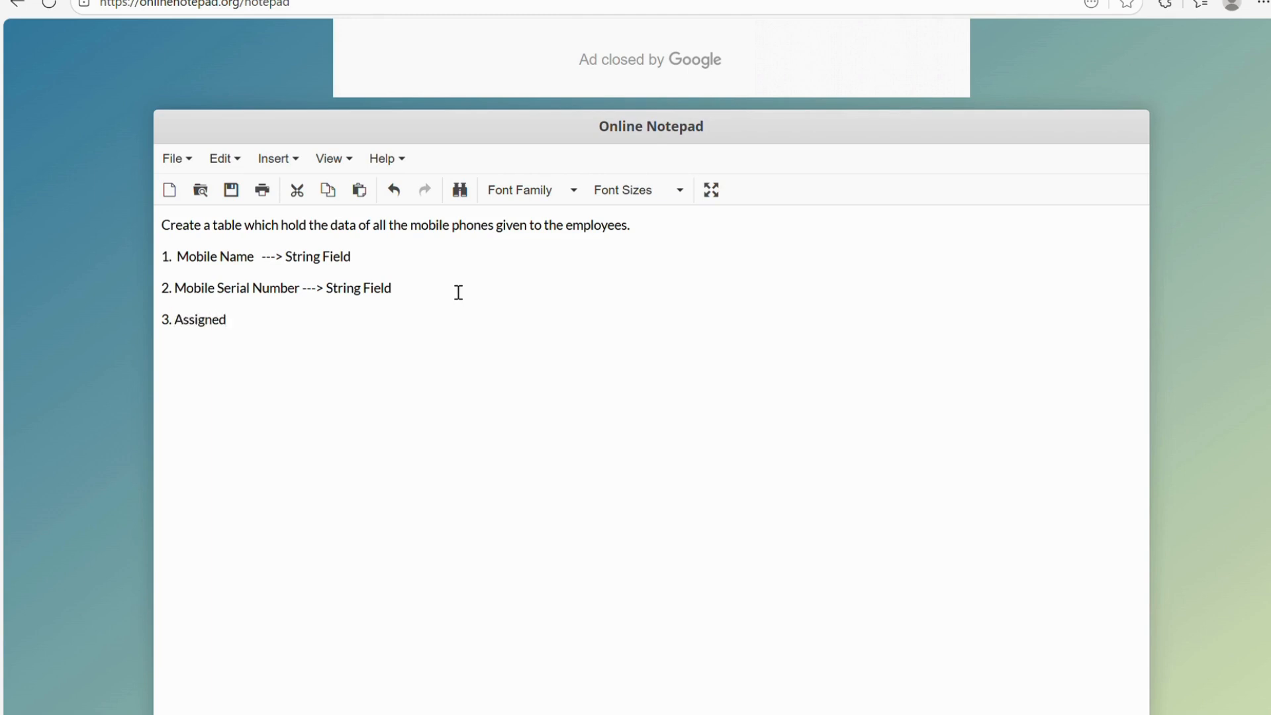
type(" to  ---> Reference ")
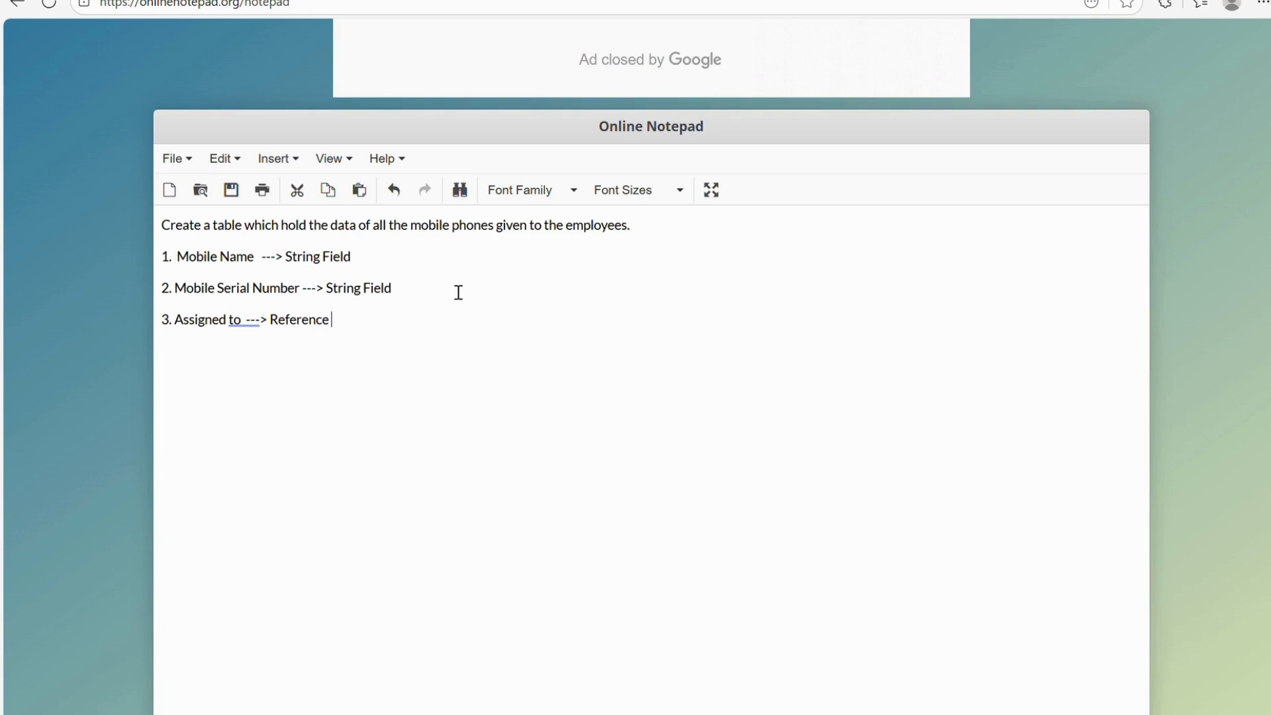
type("field")
Review the listed fields by highlighting them, then return to the Assigned Mobiles table in ServiceNow.
left_click_drag(381, 322, 190, 269)
left_click(315, 320)
left_click_drag(176, 325, 252, 327)
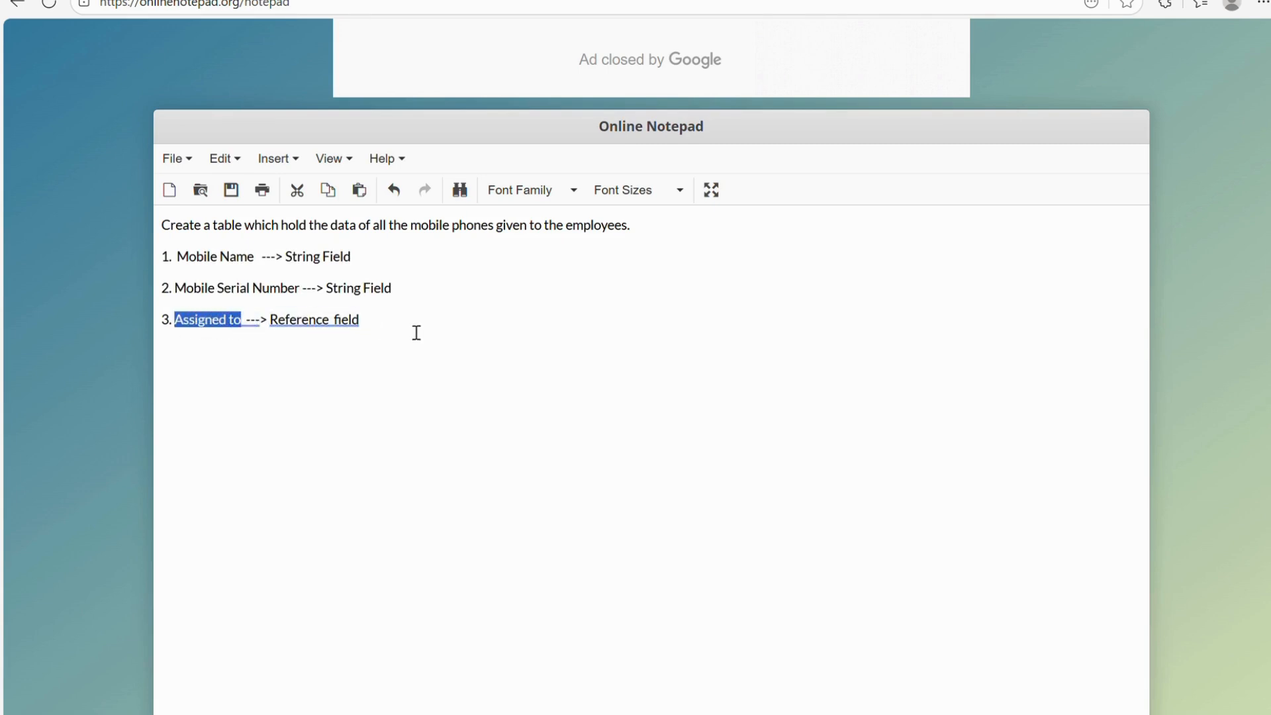
left_click(417, 332)
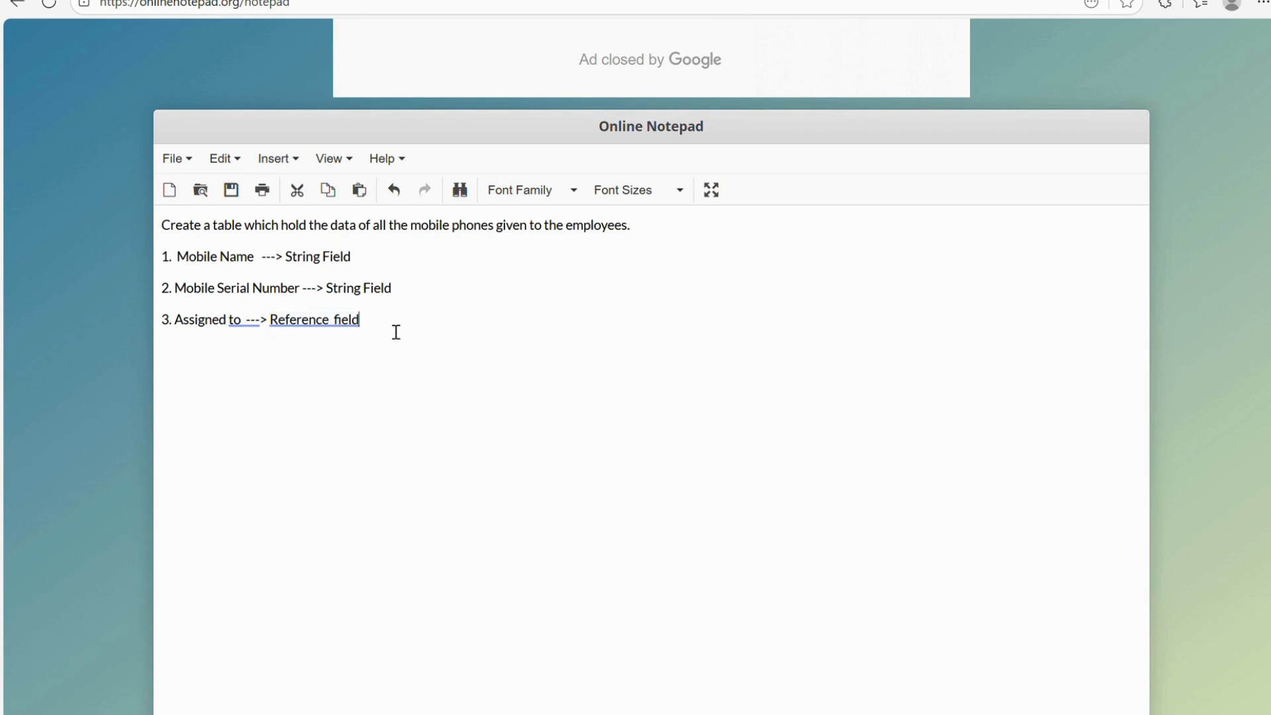
left_click_drag(177, 256, 397, 289)
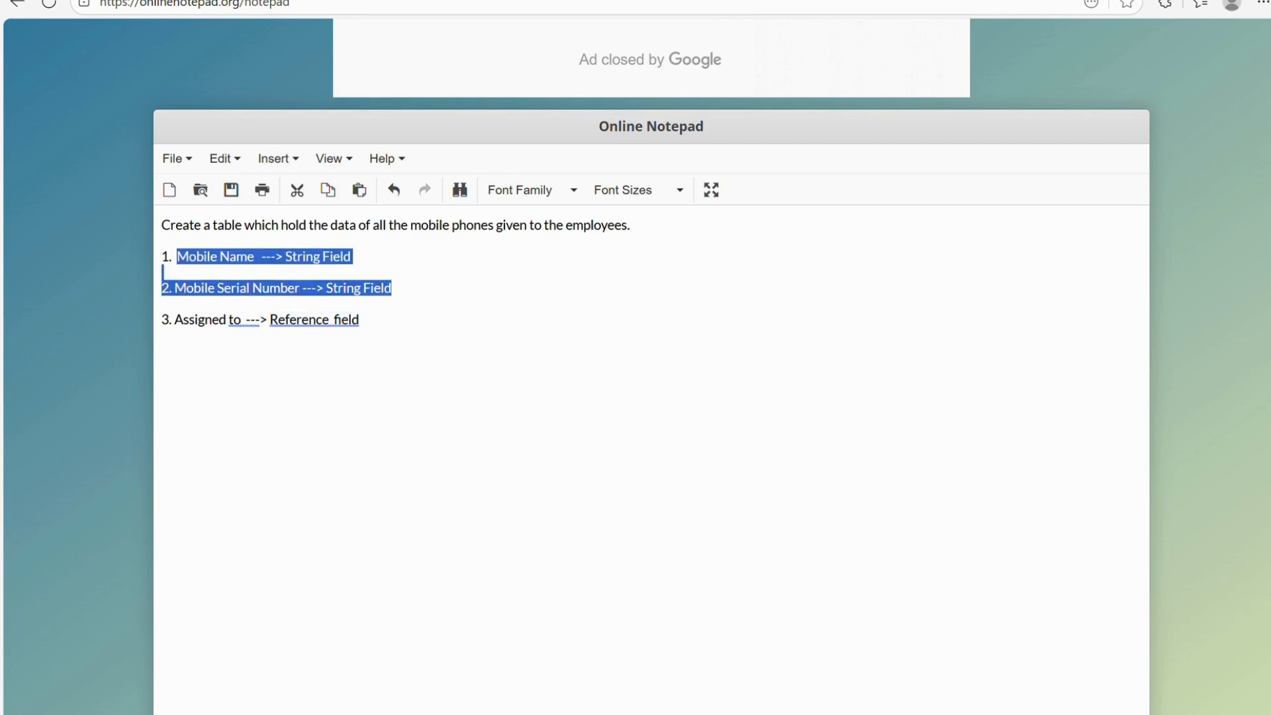
key("ctrl+Tab")
scroll(377, 210, "up", 1)
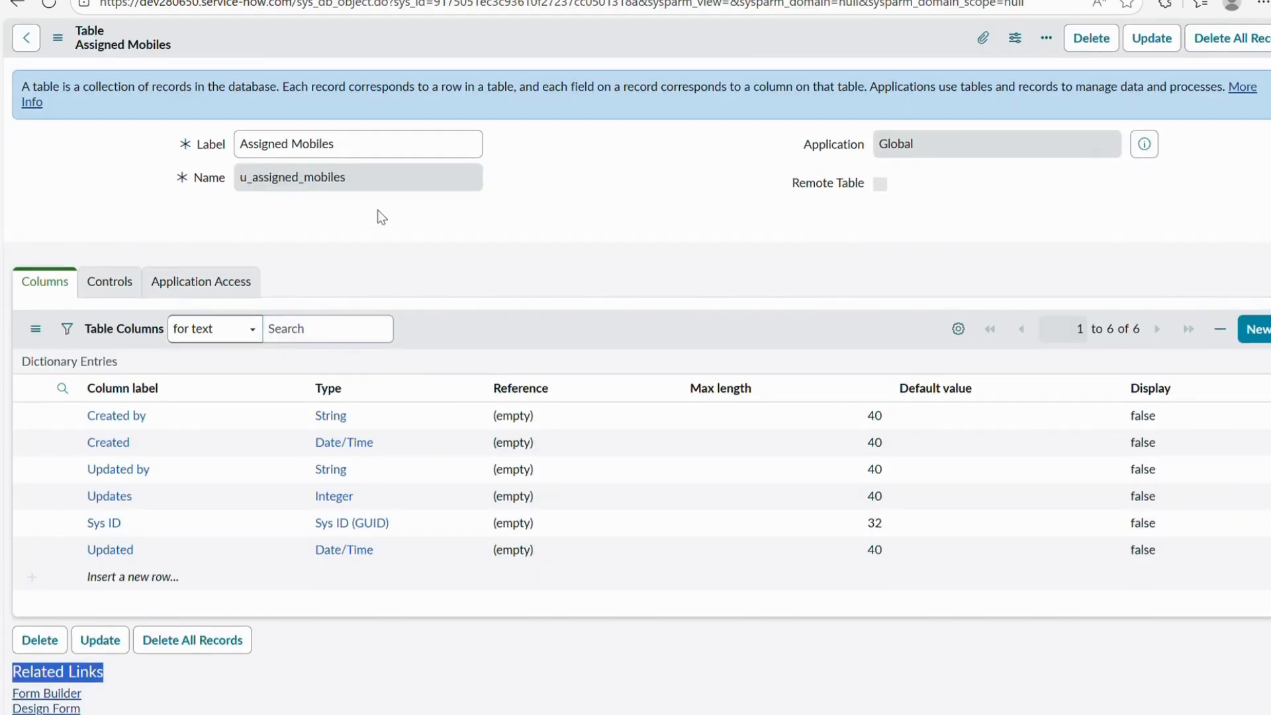
Open Design Form from the Related Links of the Assigned Mobiles table.
scroll(406, 411, "down", 5)
scroll(407, 411, "up", 1)
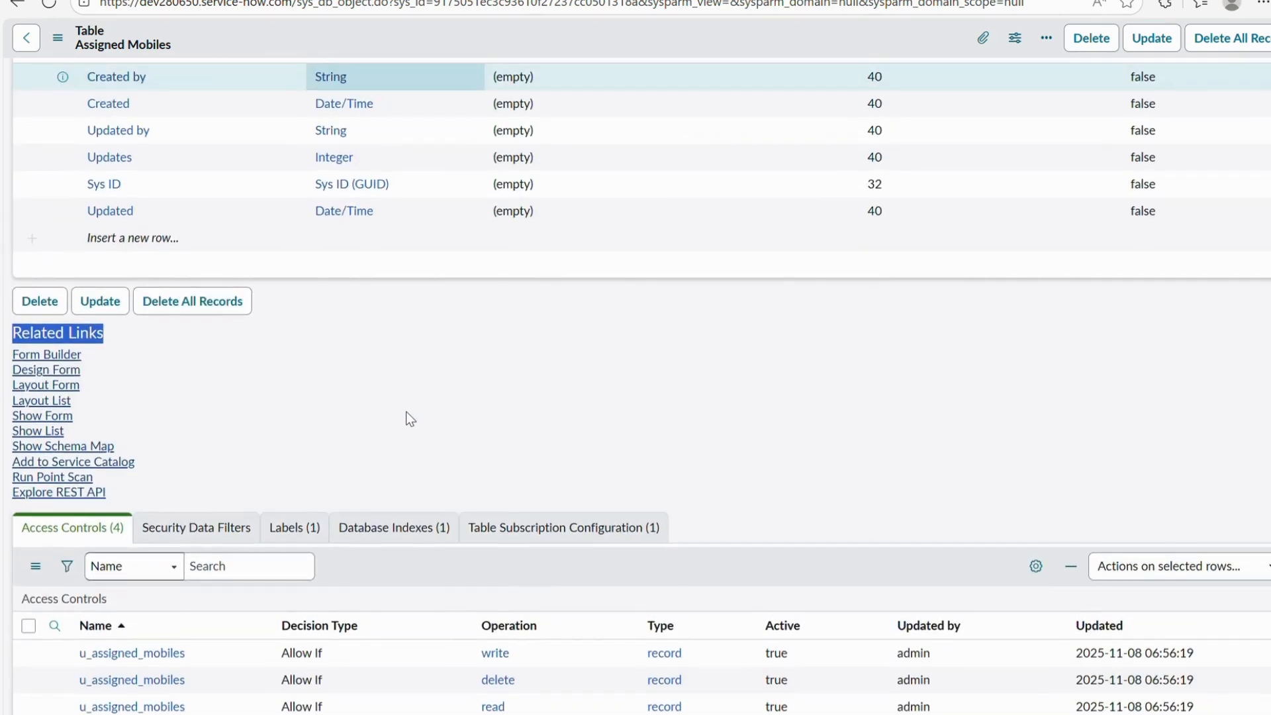
left_click(67, 372)
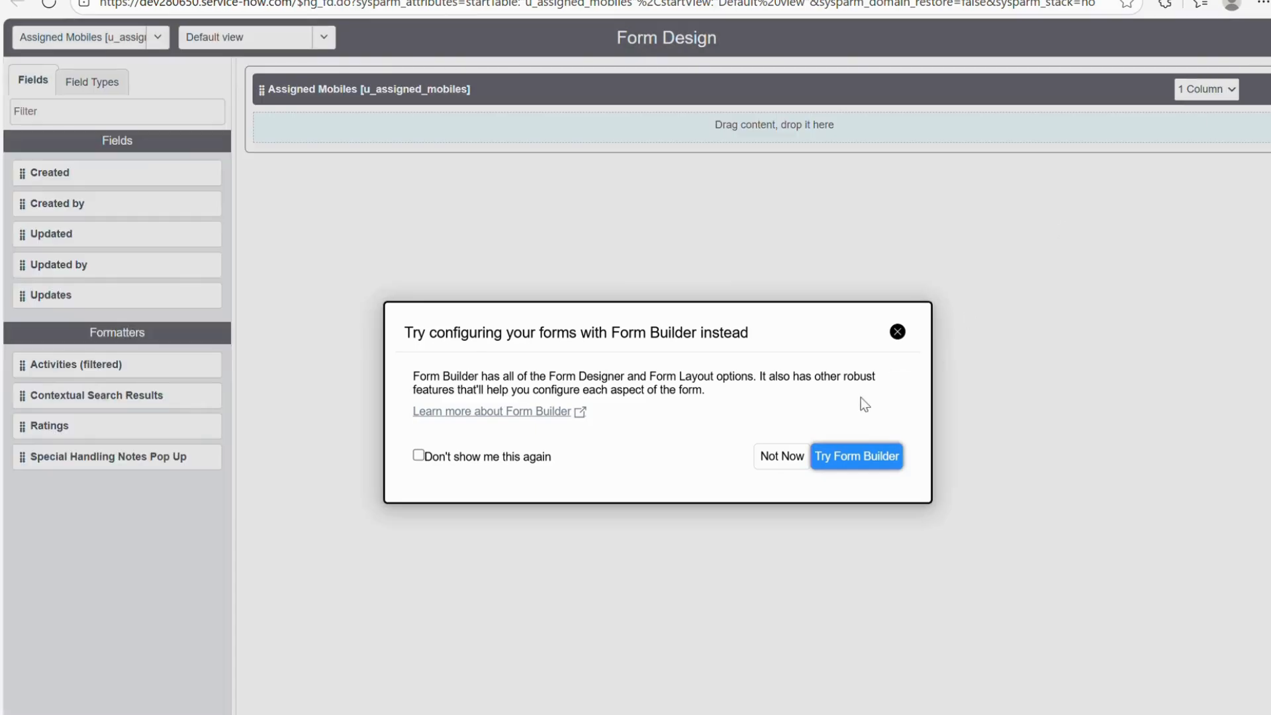
Dismiss the Form Builder suggestion and split the form section into two columns.
left_click(896, 332)
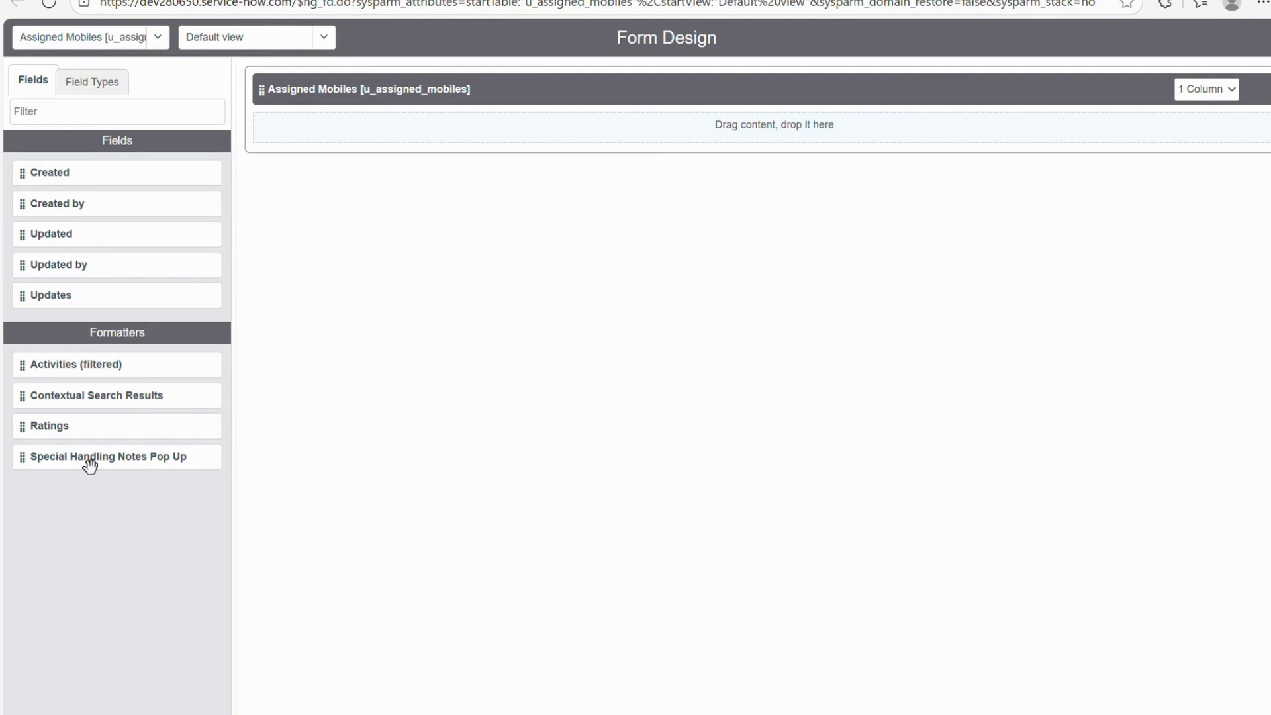
left_click(94, 88)
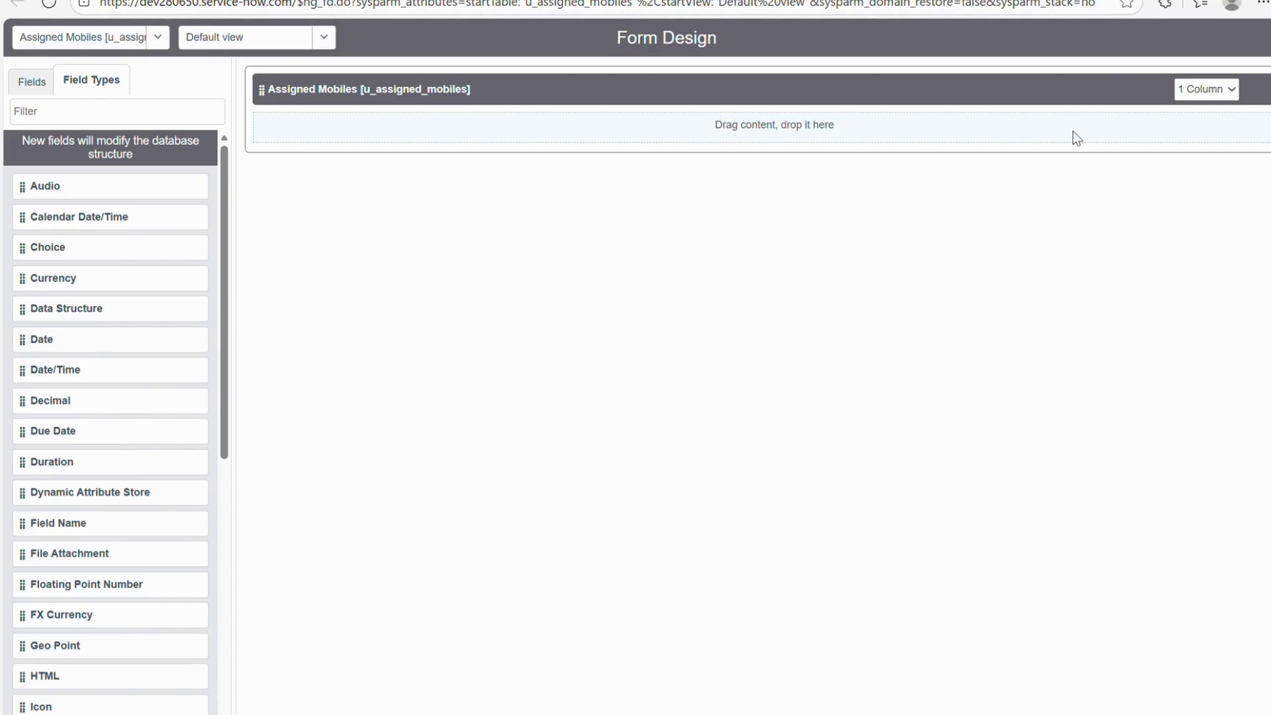
left_click(1216, 94)
left_click(1211, 137)
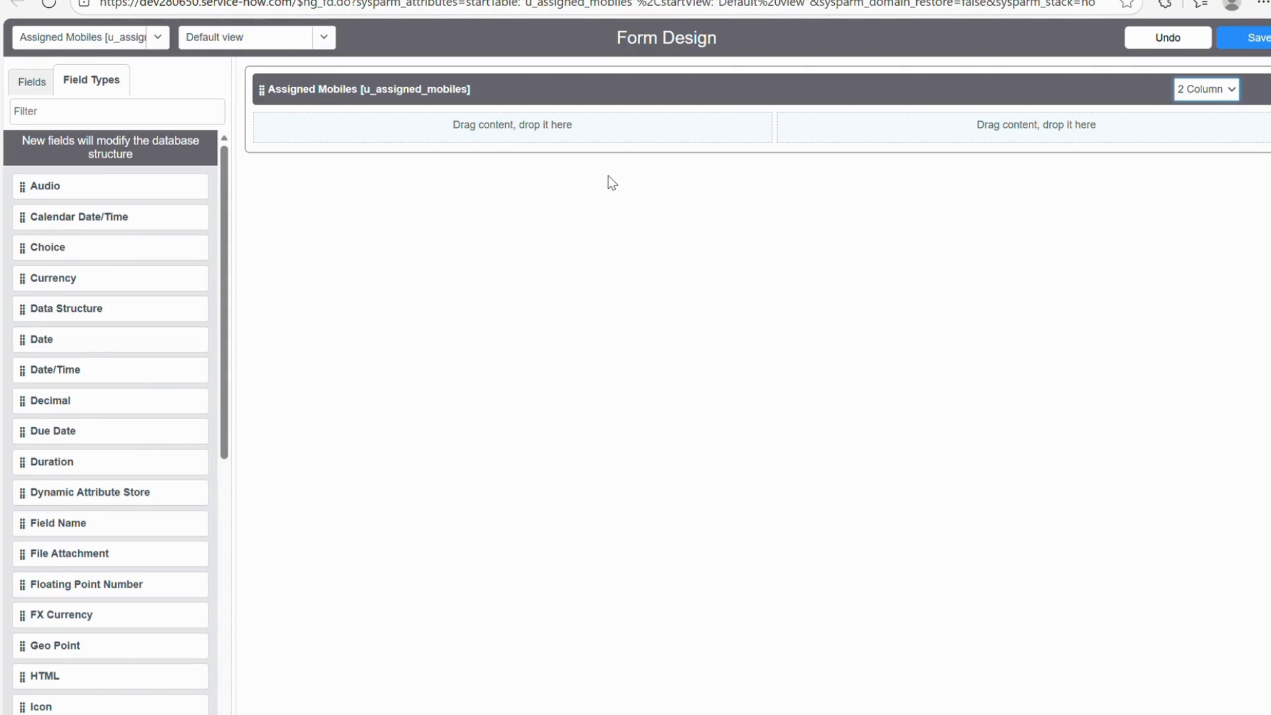
Filter field types for 'str' and add a String field to the first column.
left_click(106, 121)
type("stru")
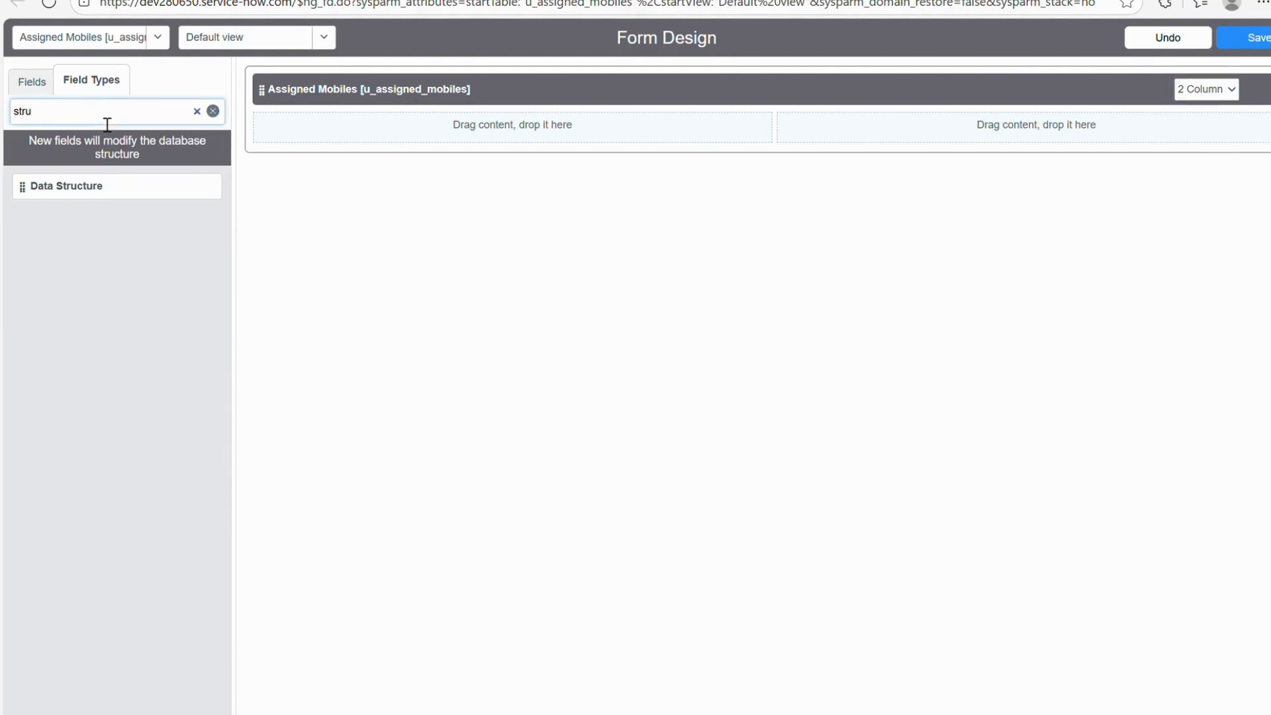
key("BackSpace")
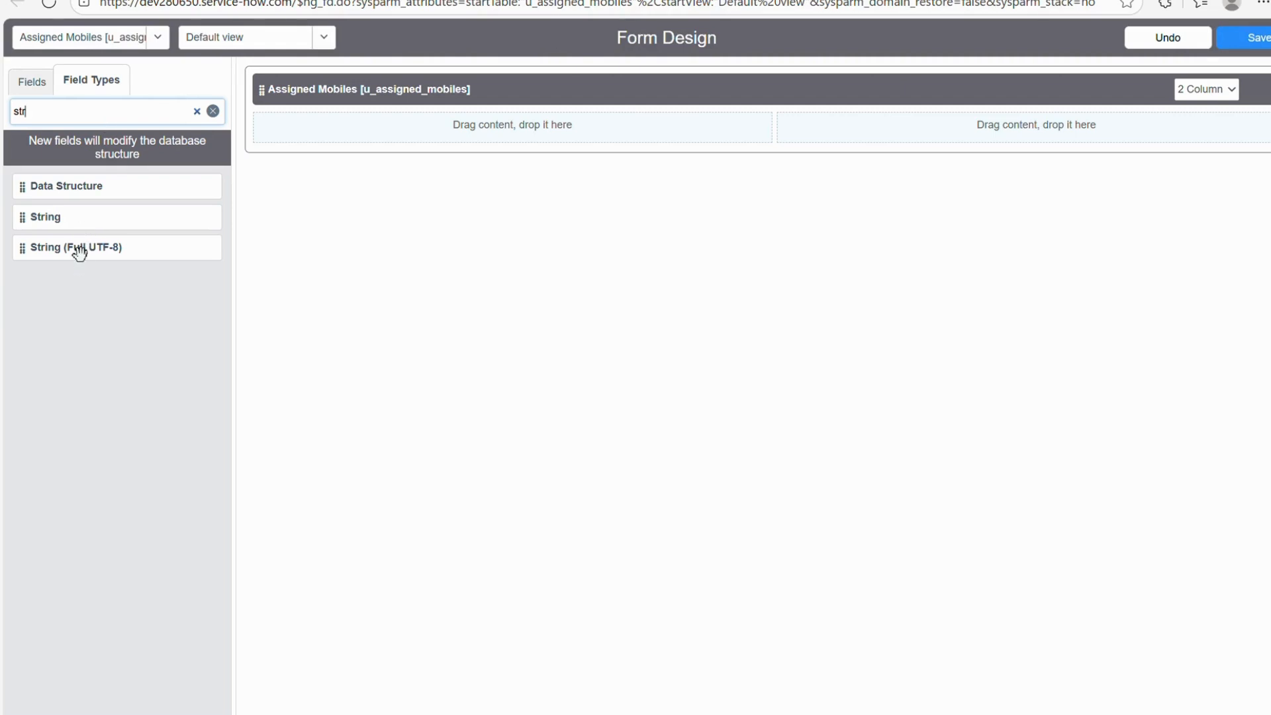
left_click_drag(65, 230, 412, 134)
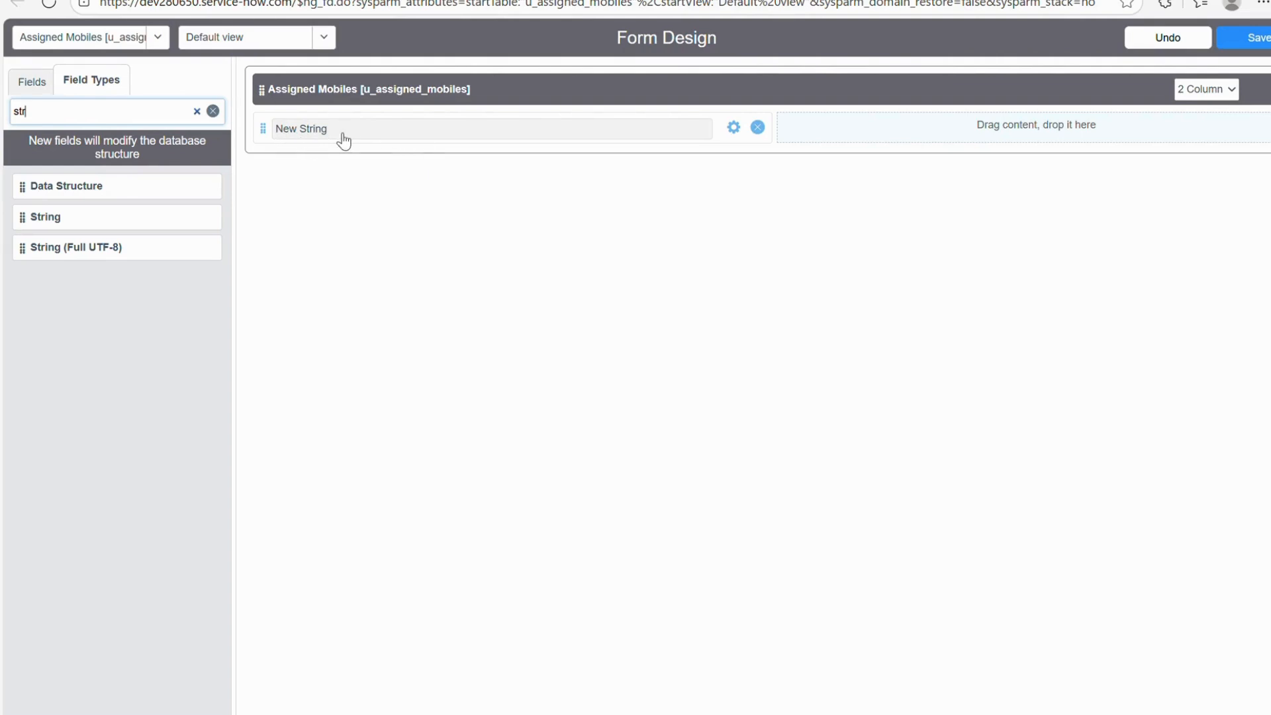
Label the new String field 'Mobile Name', then bring up the requirements notes.
left_click(735, 130)
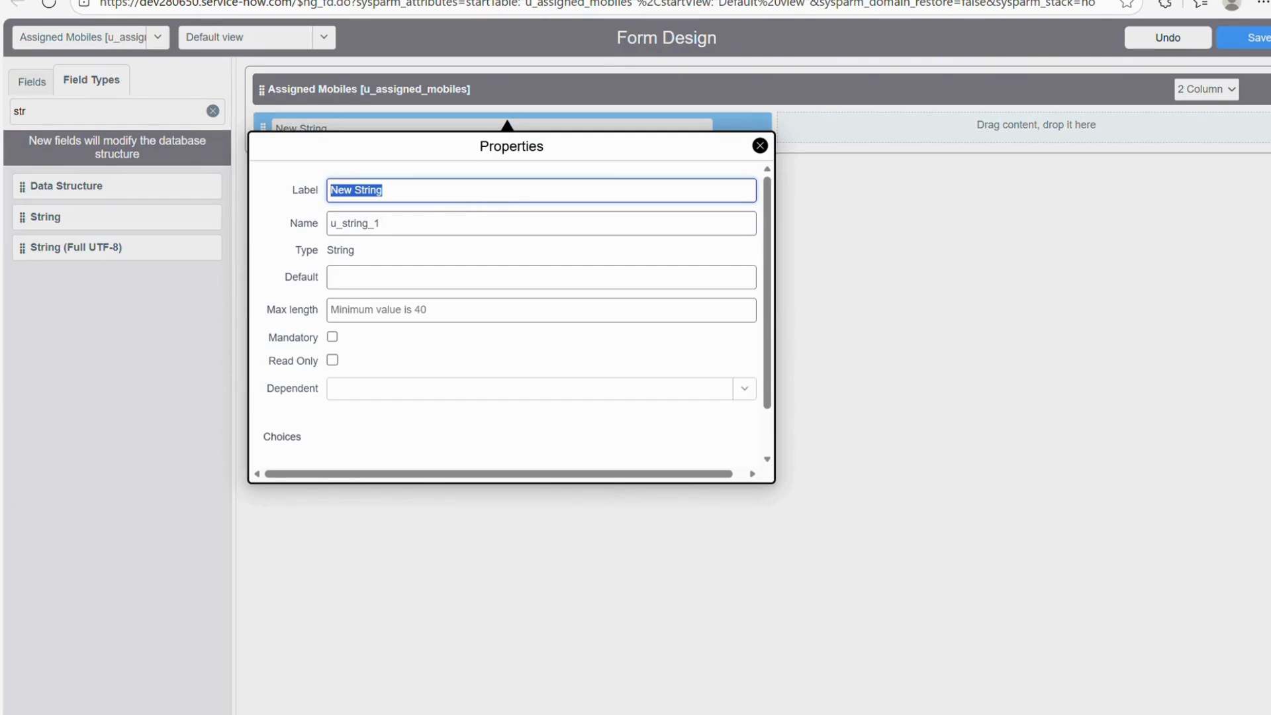
left_click(423, 0)
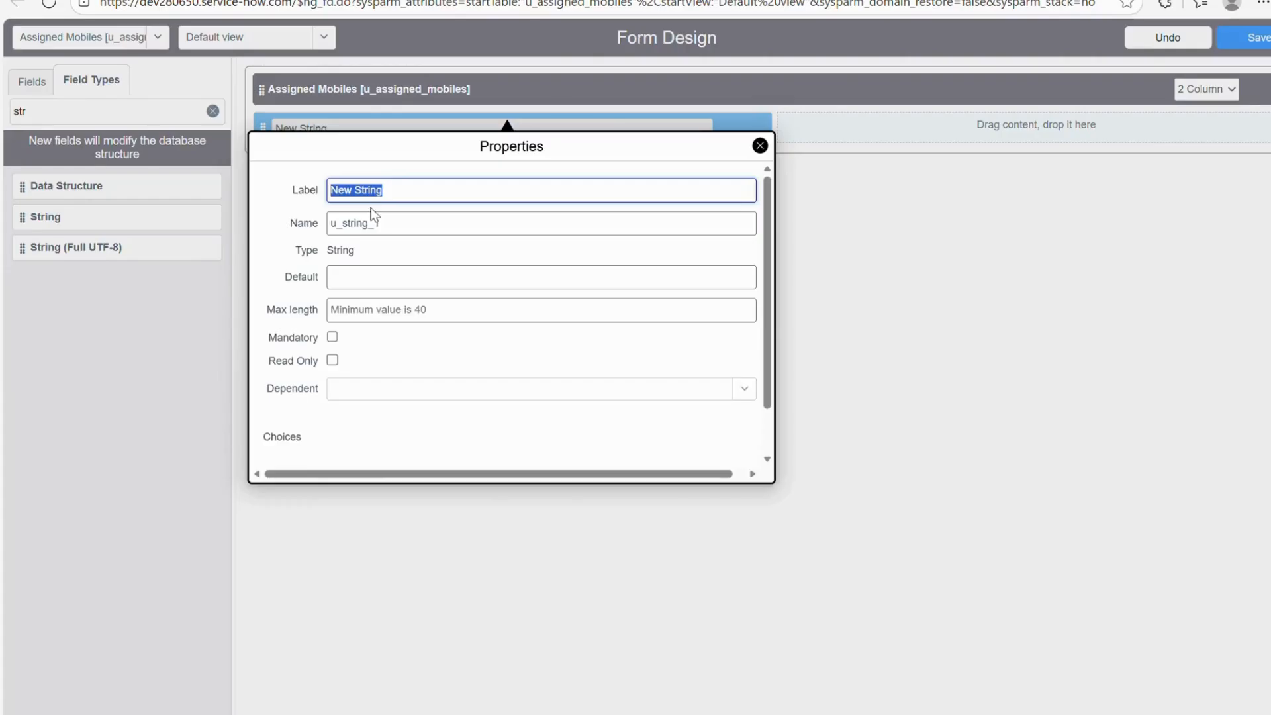
type("Mo")
type("bile B")
key("BackSpace")
type("Name")
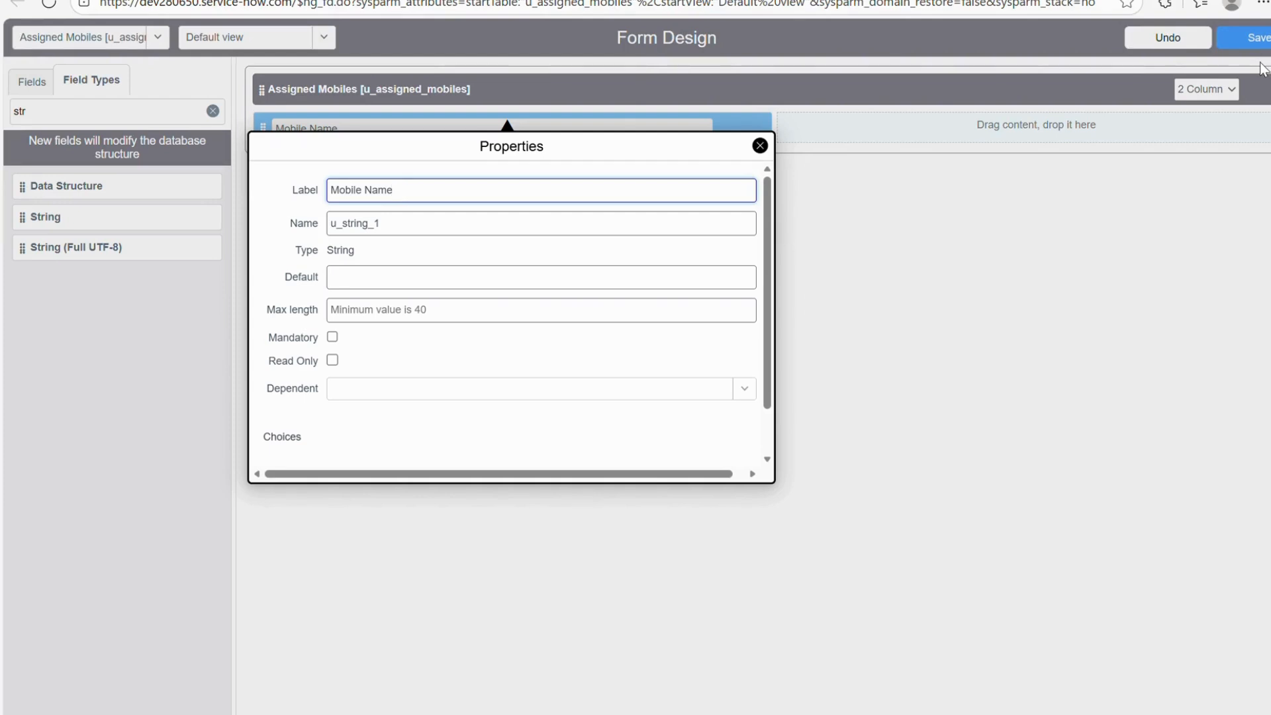
scroll(415, 341, "down", 1)
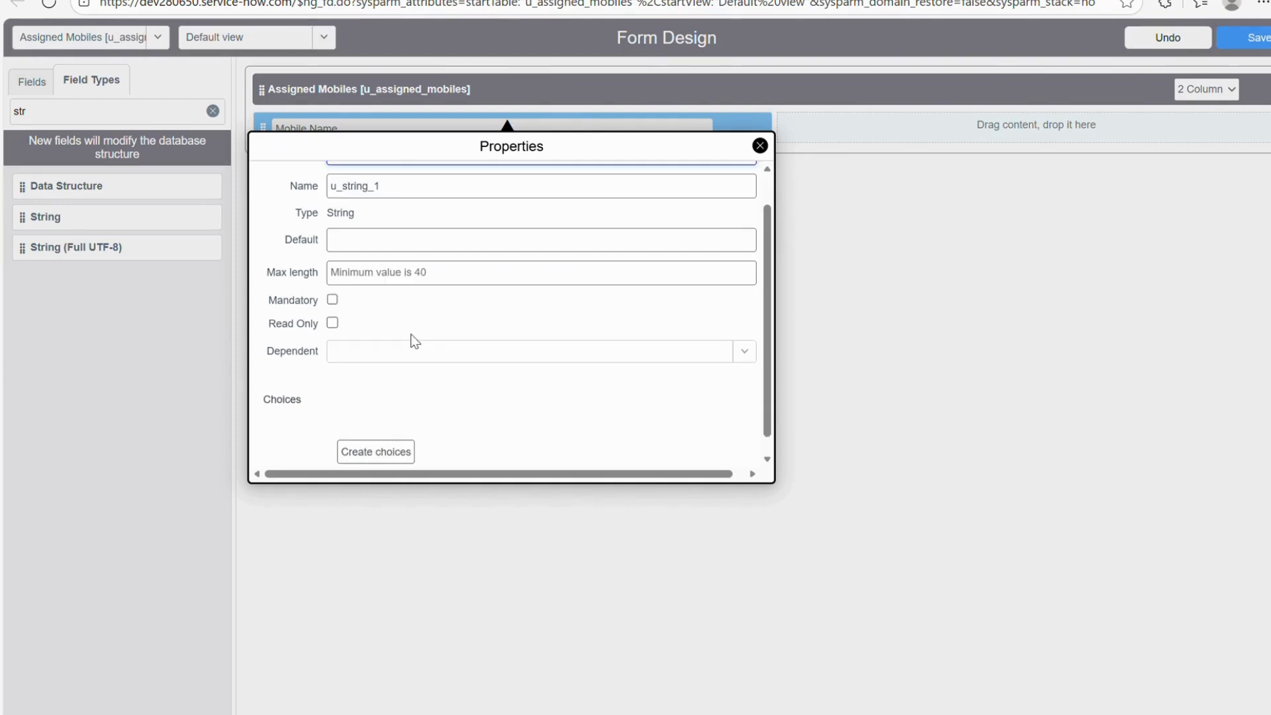
scroll(462, 288, "up", 1)
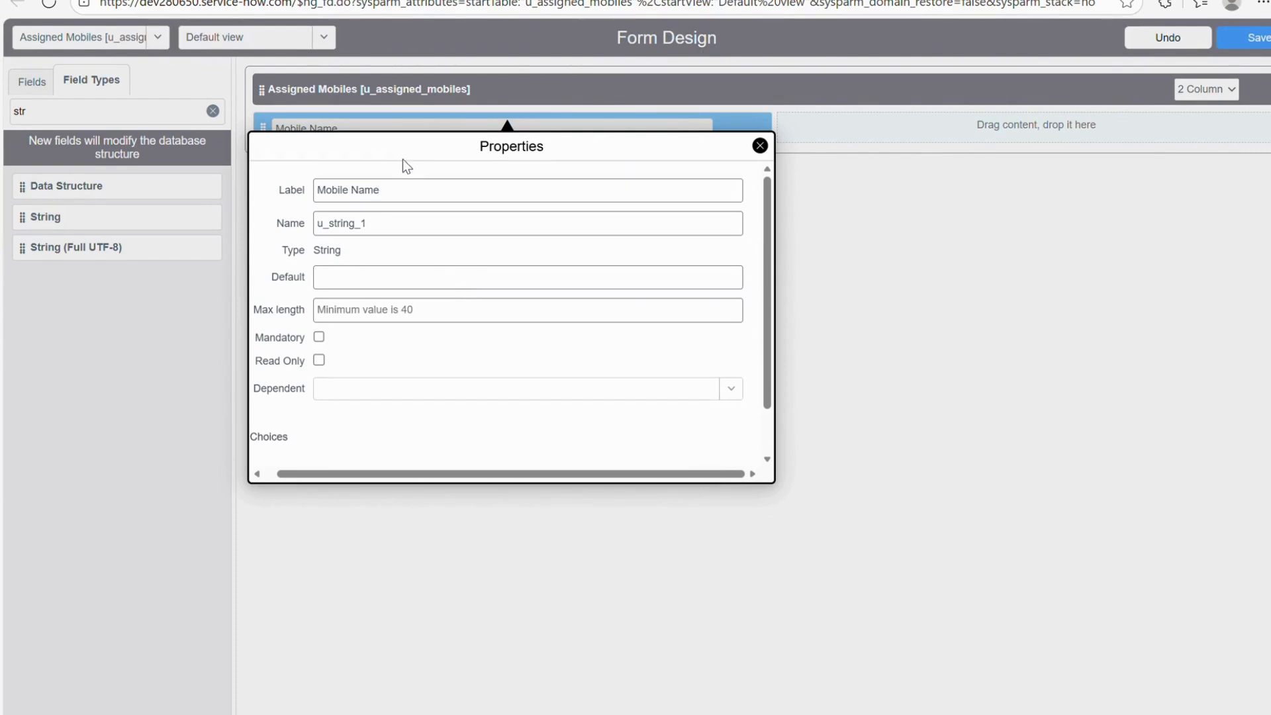
left_click(862, 210)
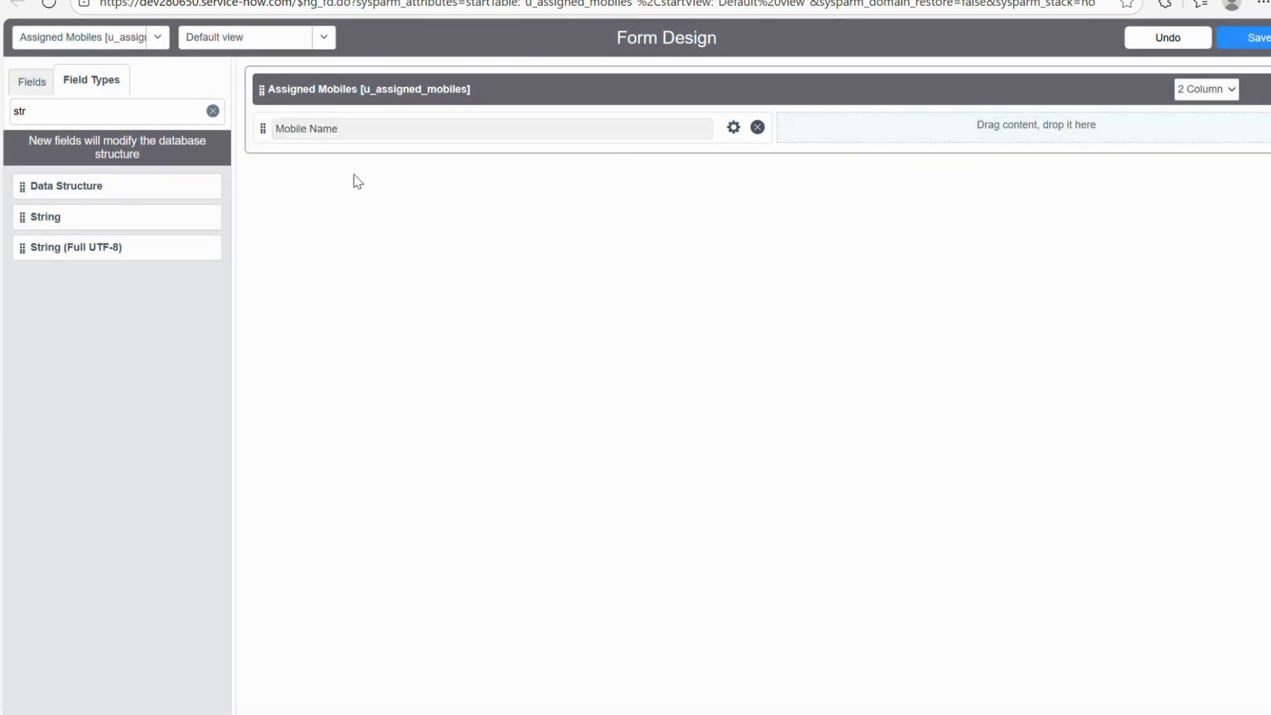
left_click(755, 1)
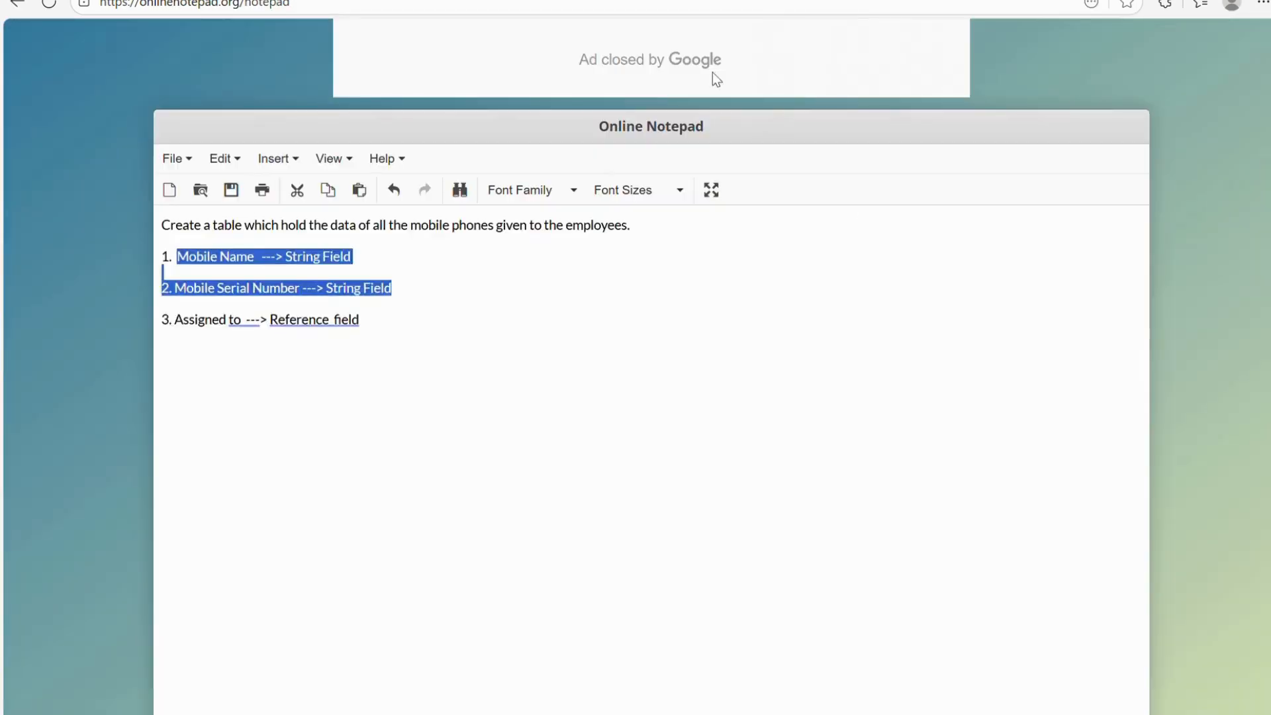
Drop a String field into the right column and label it 'Mobile Serial Number'.
left_click(563, 1)
left_click(754, 1)
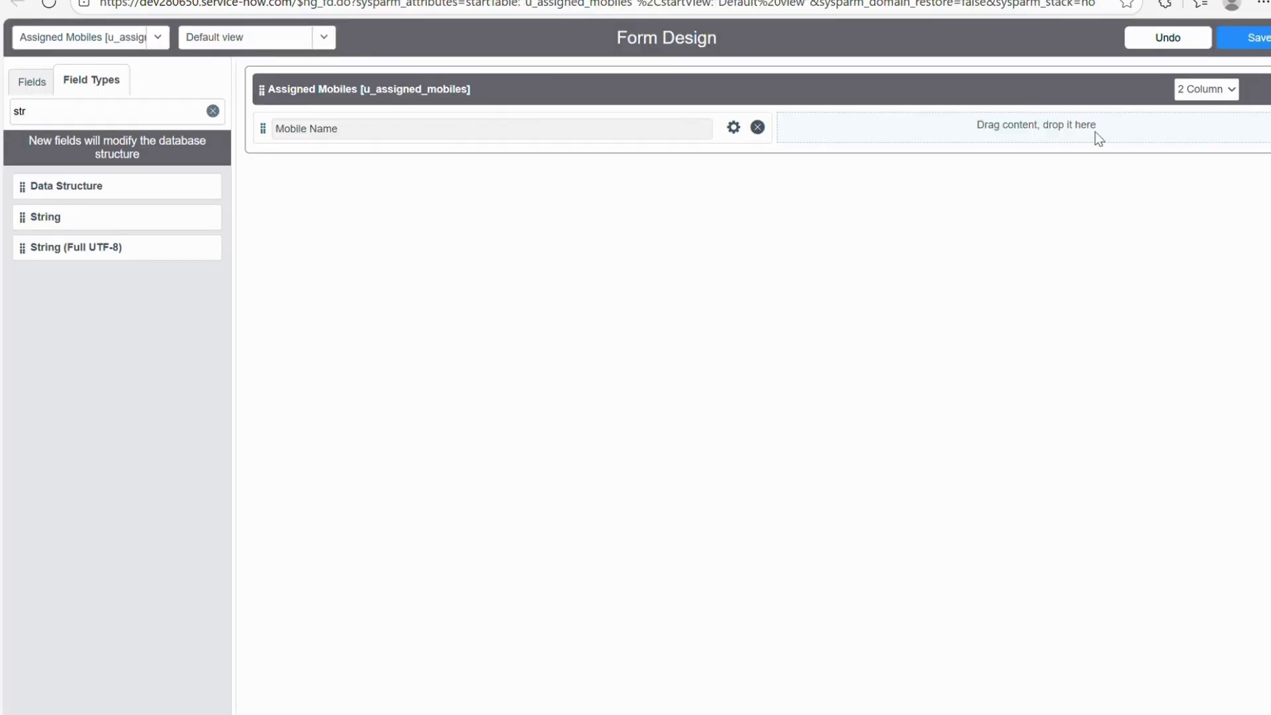
left_click_drag(87, 228, 894, 131)
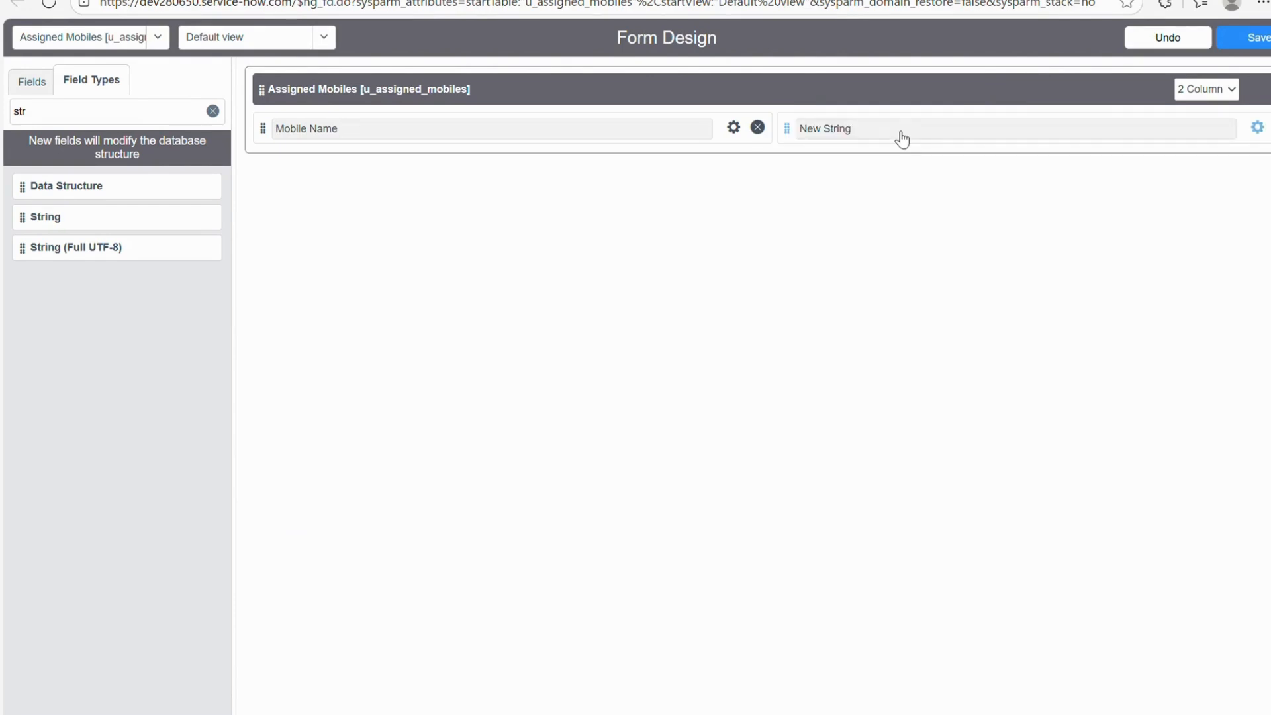
left_click(1257, 129)
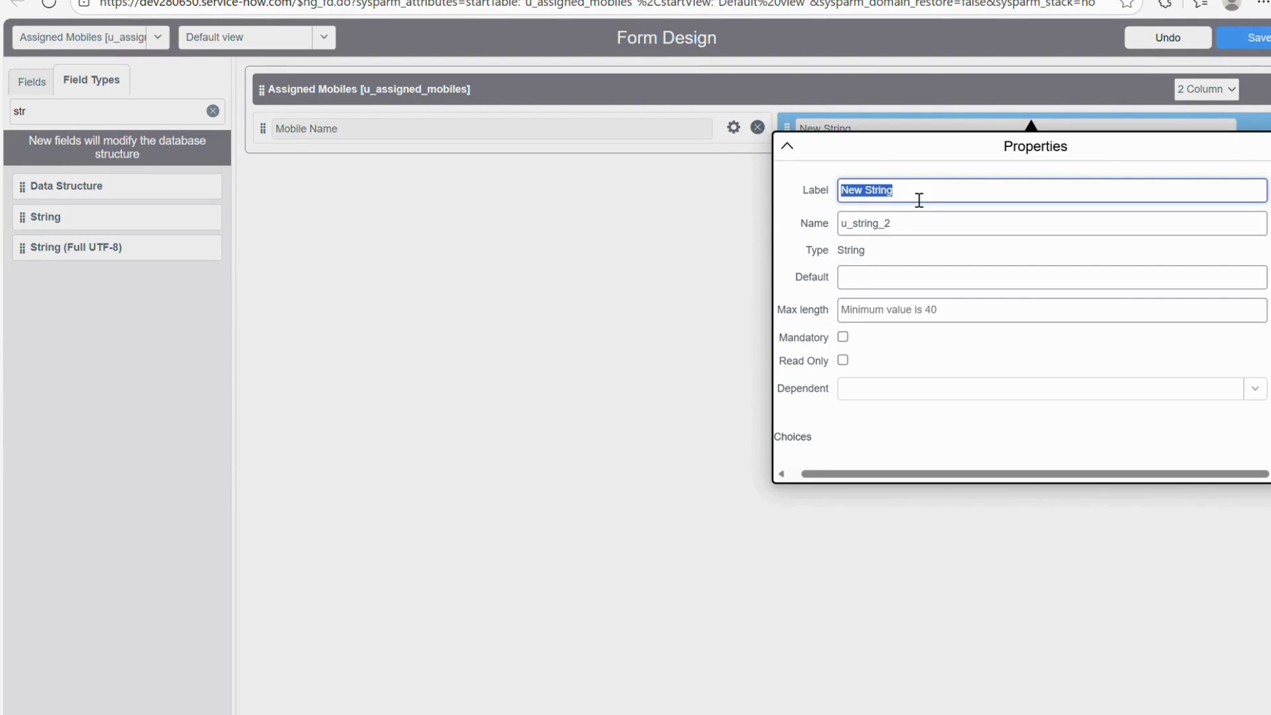
type("Mobil")
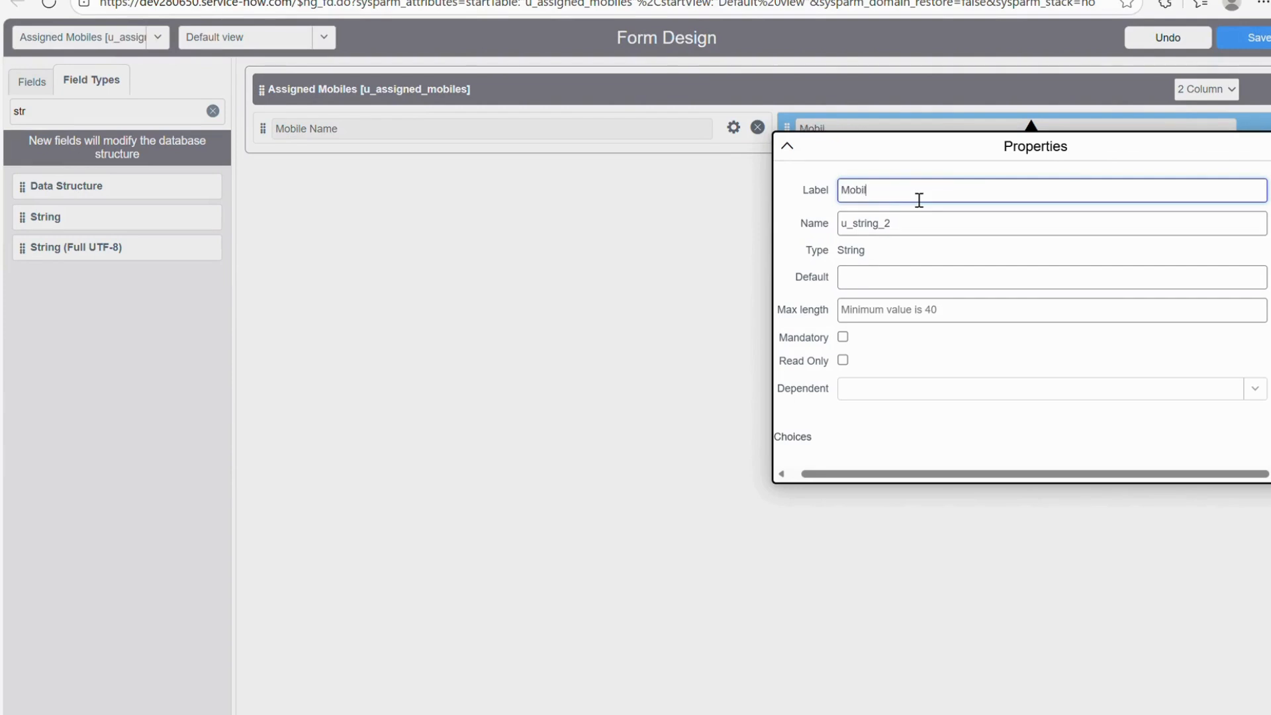
type("e Serial Number")
left_click(657, 181)
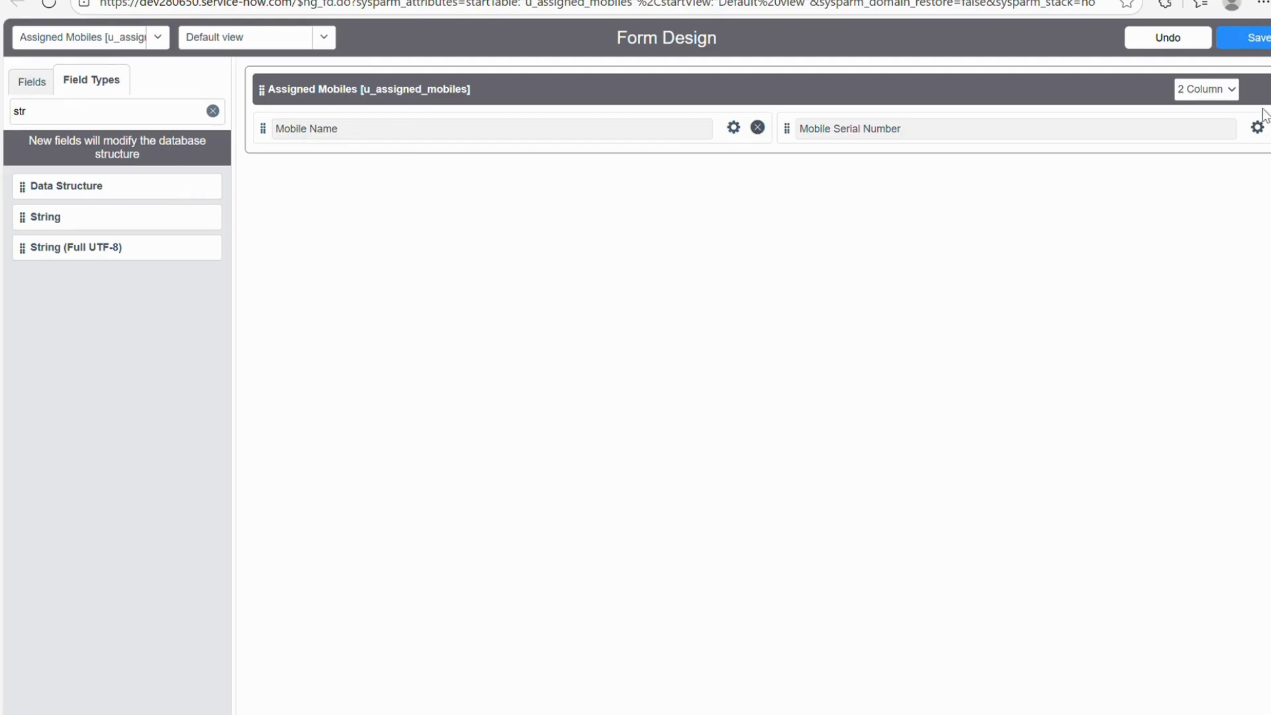
Add a new one-column section and filter the field types for 'refer'.
left_click(1270, 90)
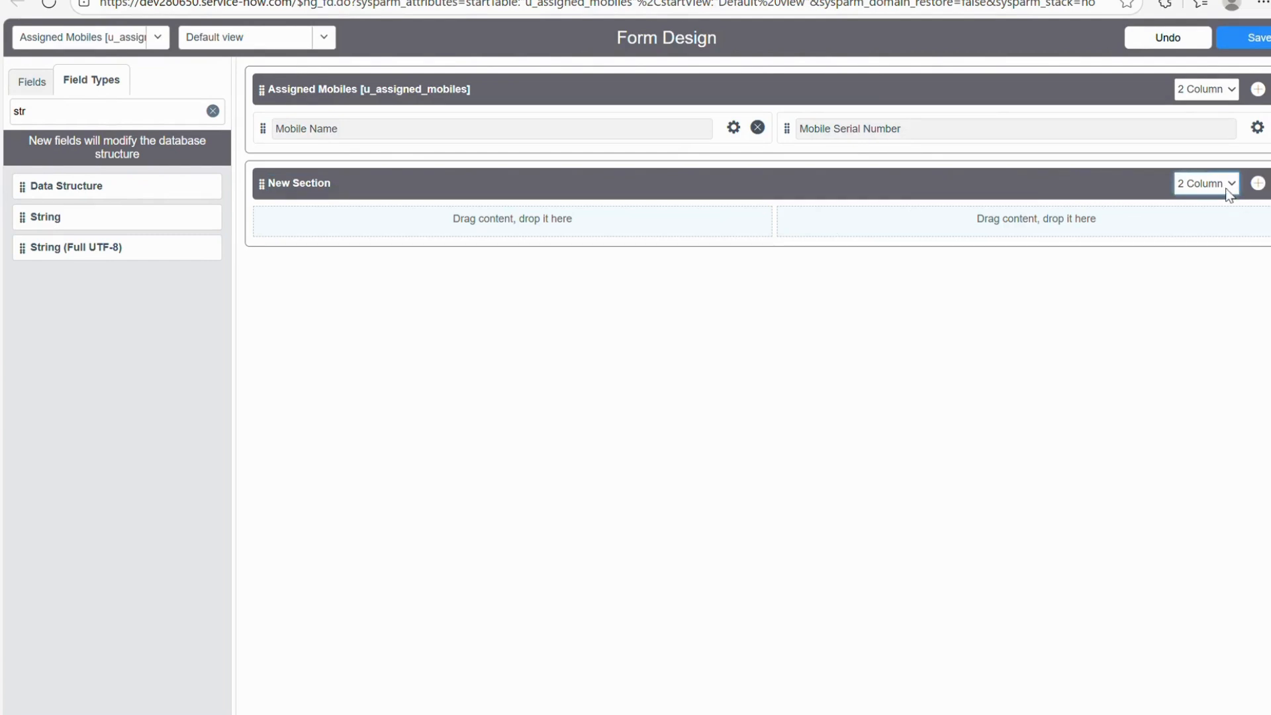
left_click(1215, 202)
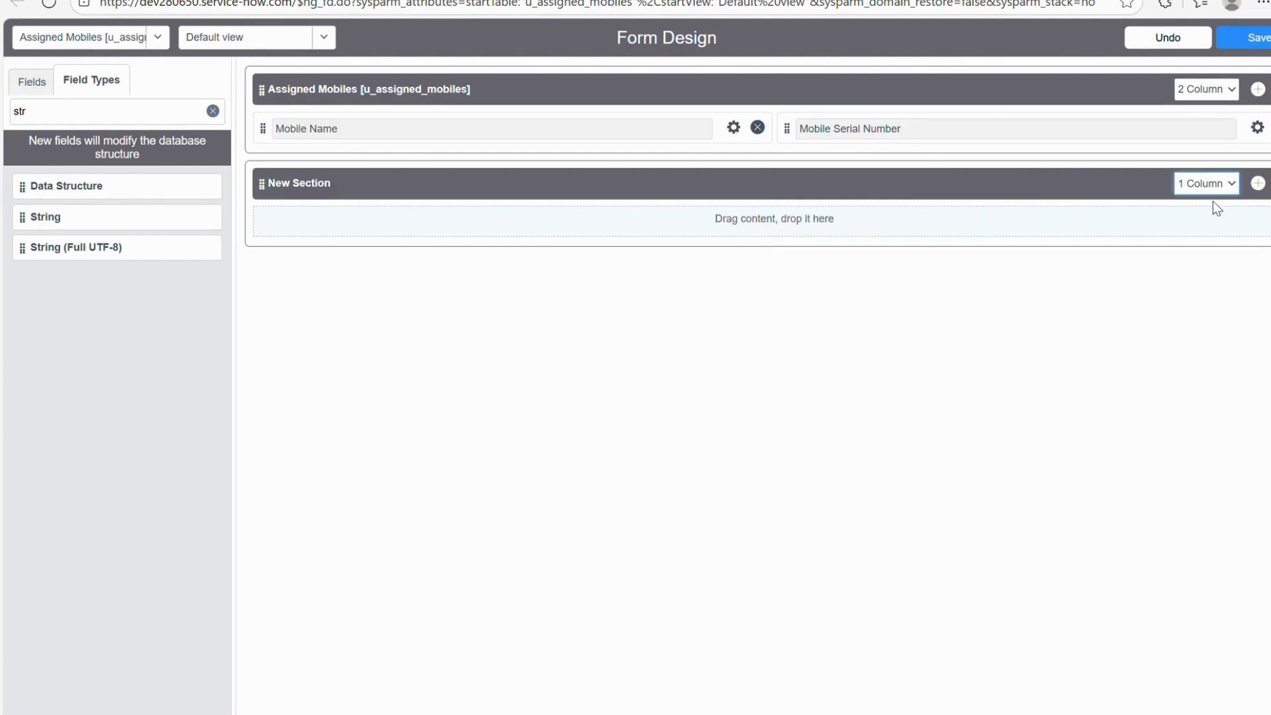
left_click(78, 119)
key("BackSpace")
key("BackSpace")
key("BackSpace")
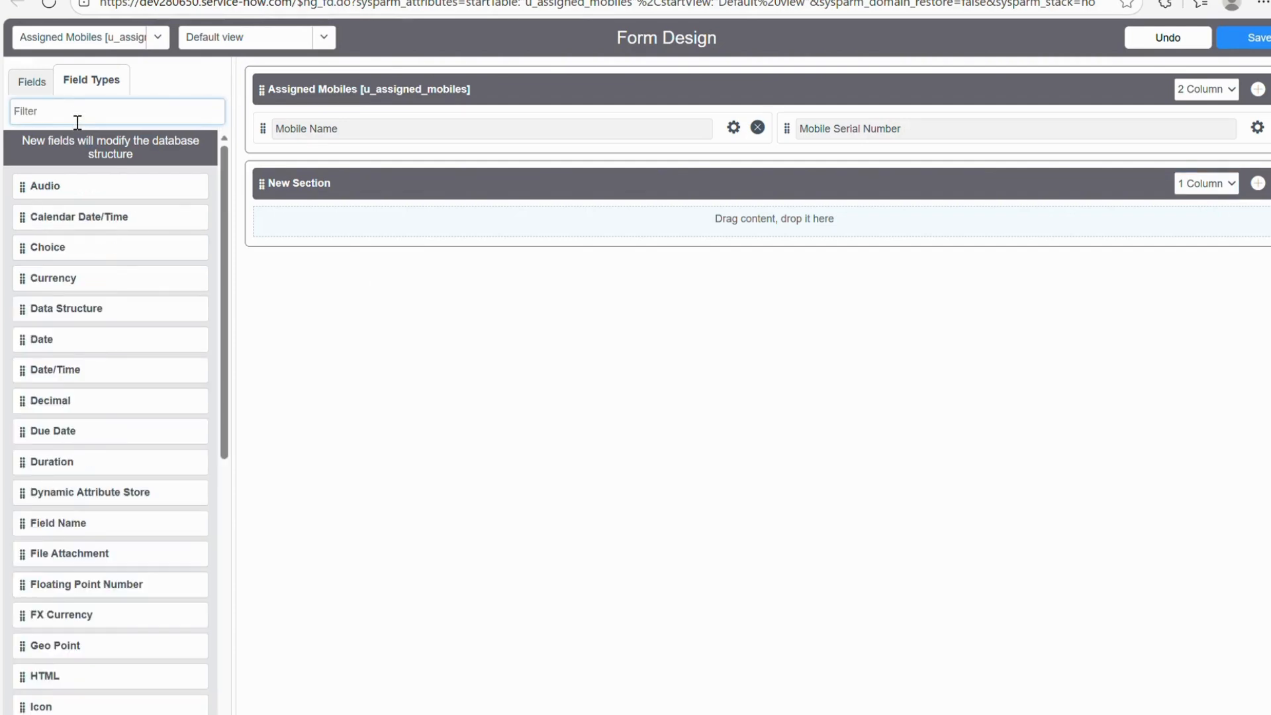
type("refer")
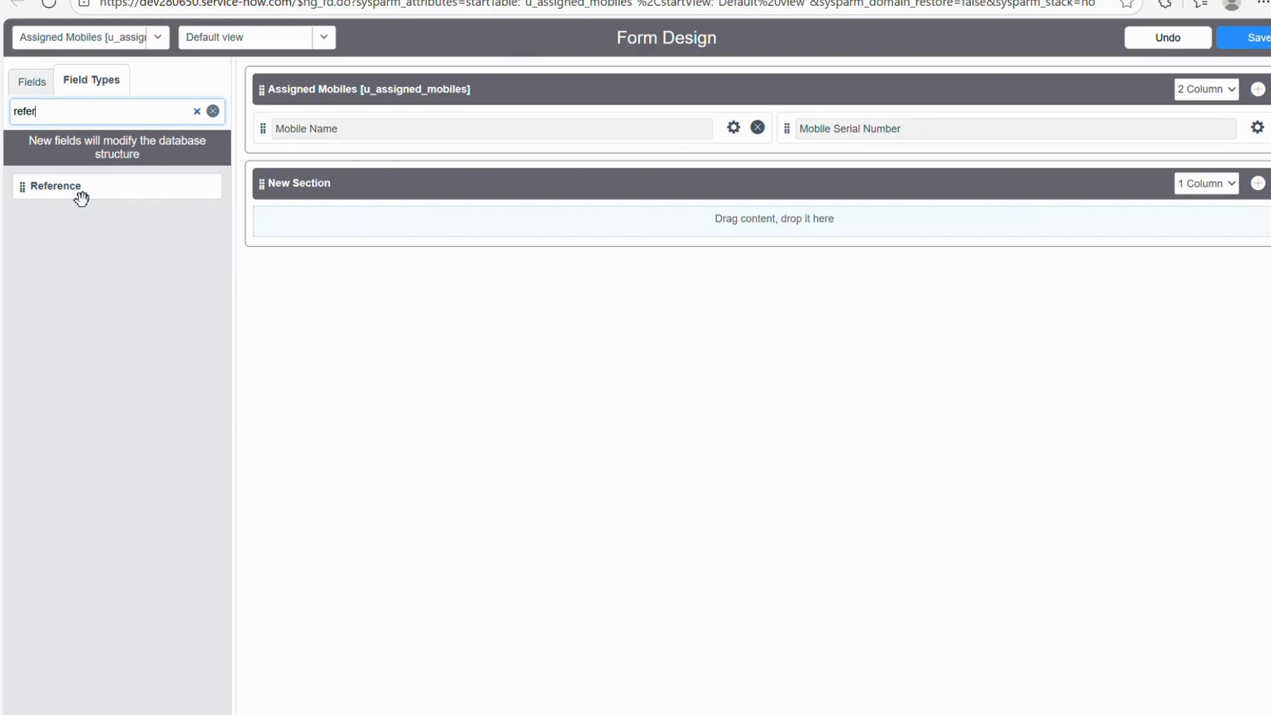
Place a Reference field labelled 'Assigned To' in the new section and save the form design.
left_click_drag(81, 198, 665, 229)
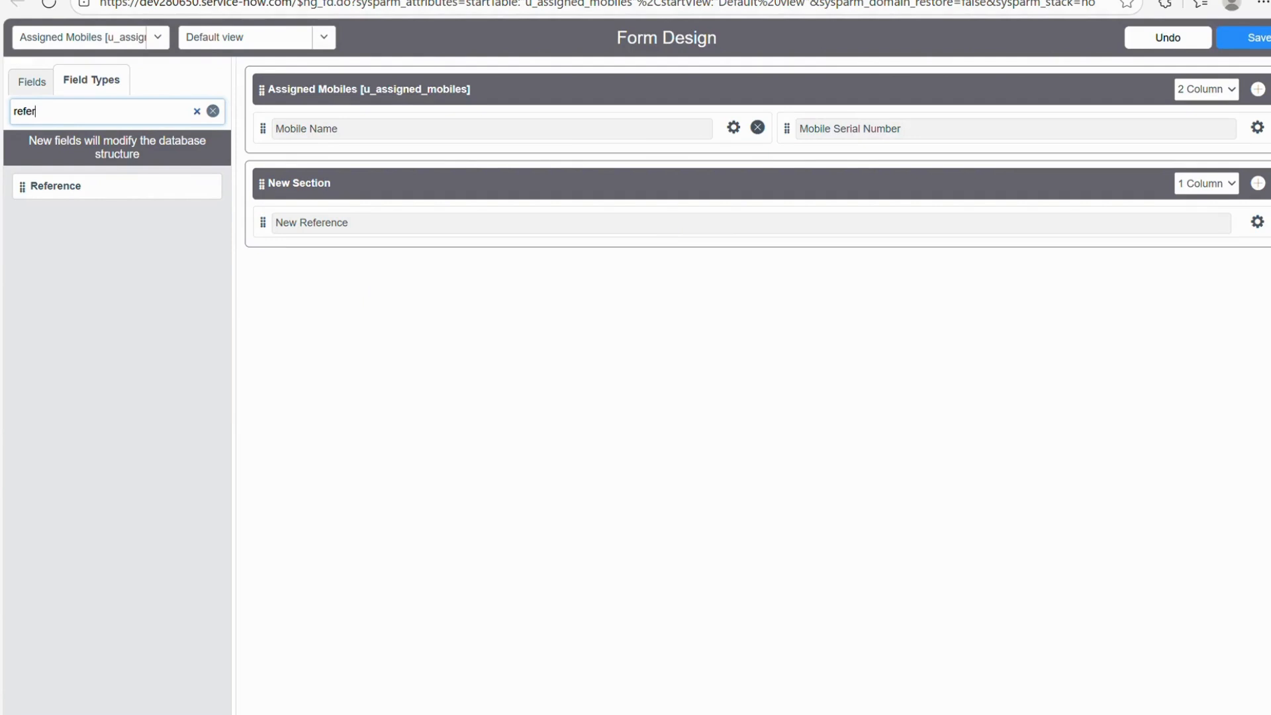
left_click(1258, 223)
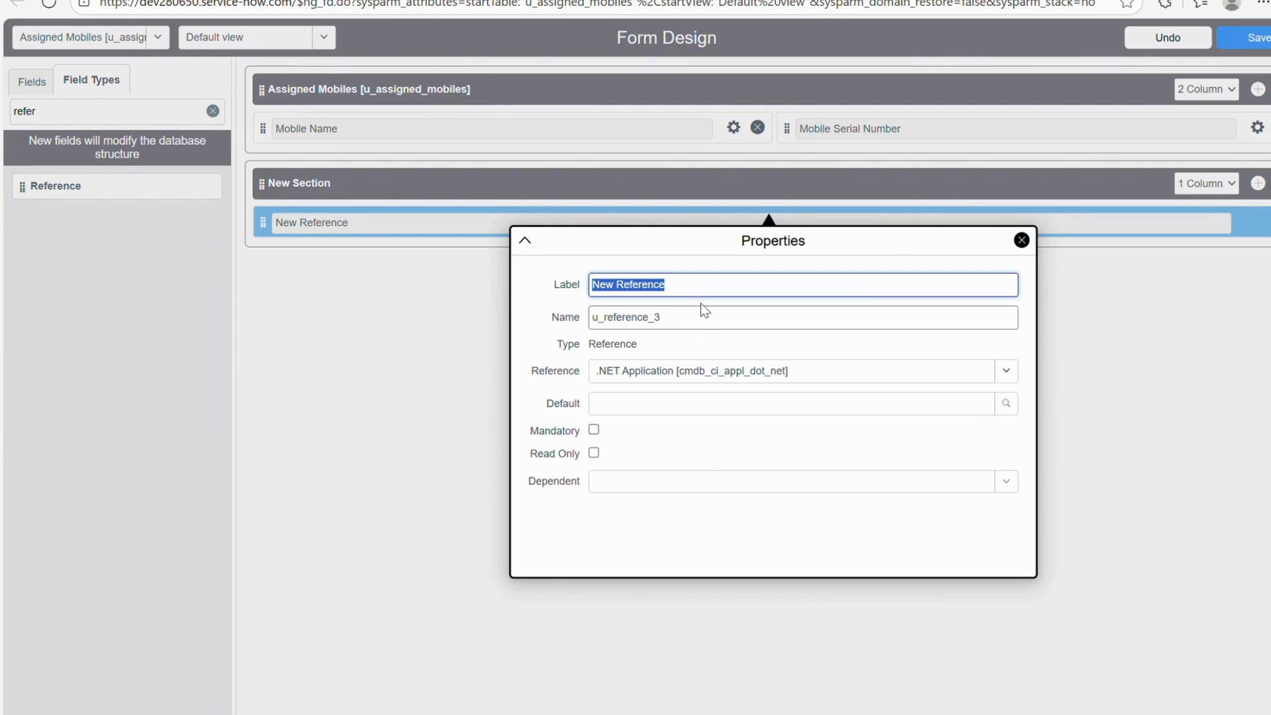
key("BackSpace")
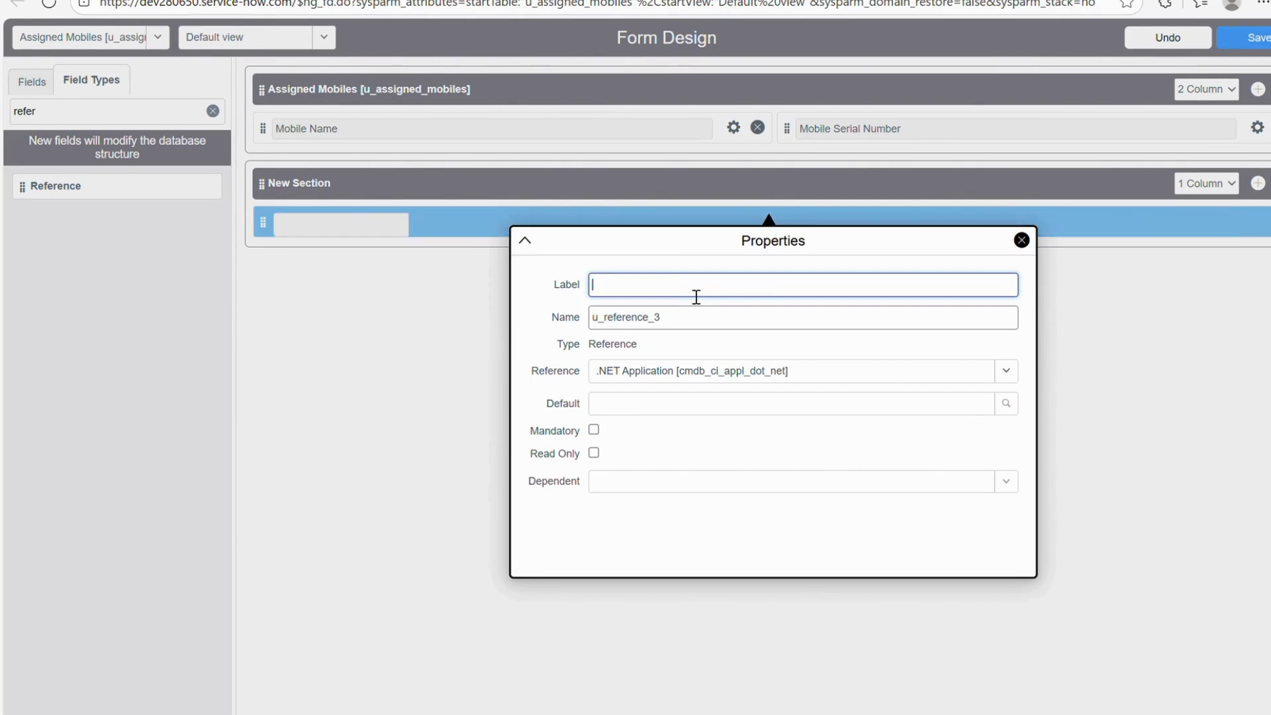
type("Assigned To")
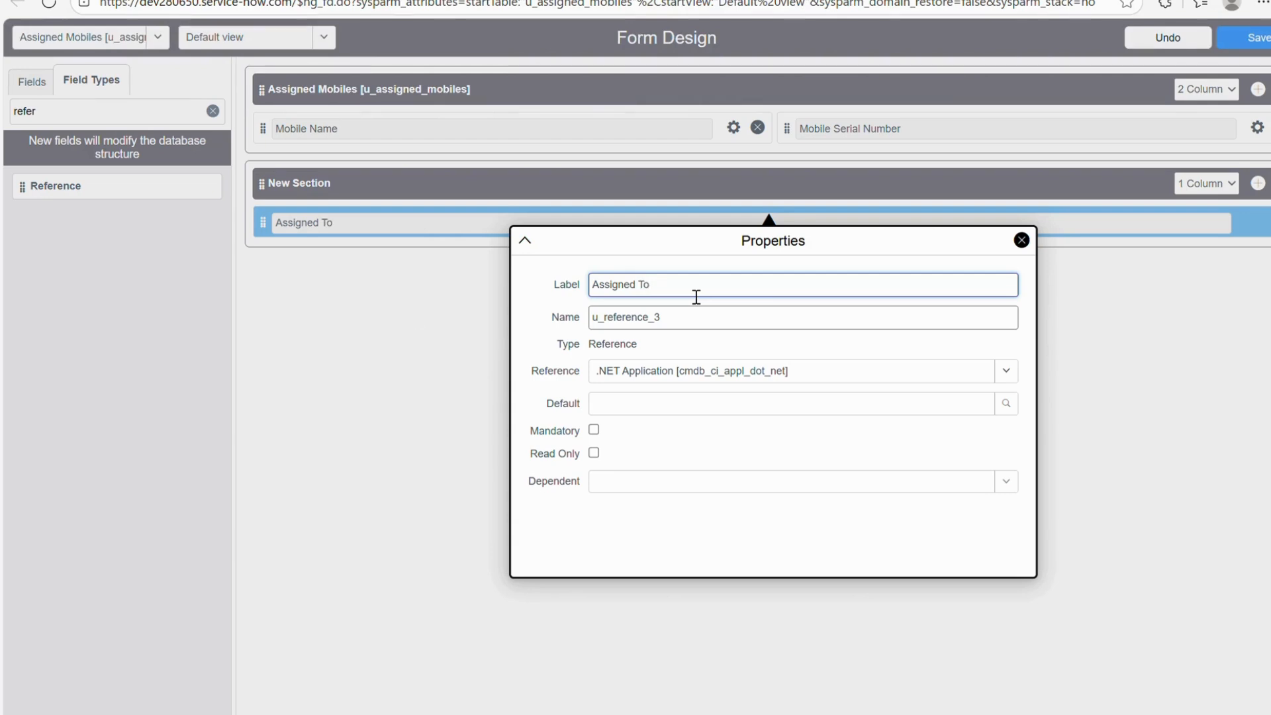
left_click(403, 308)
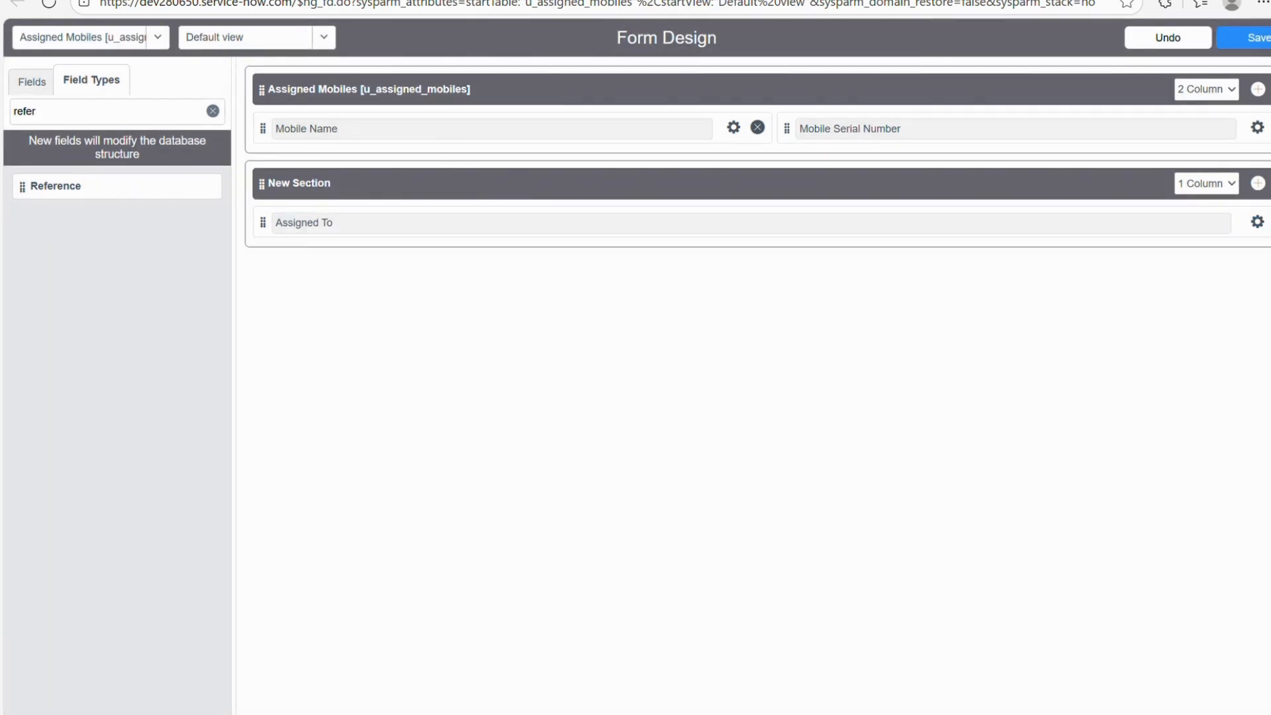
key("ctrl+s")
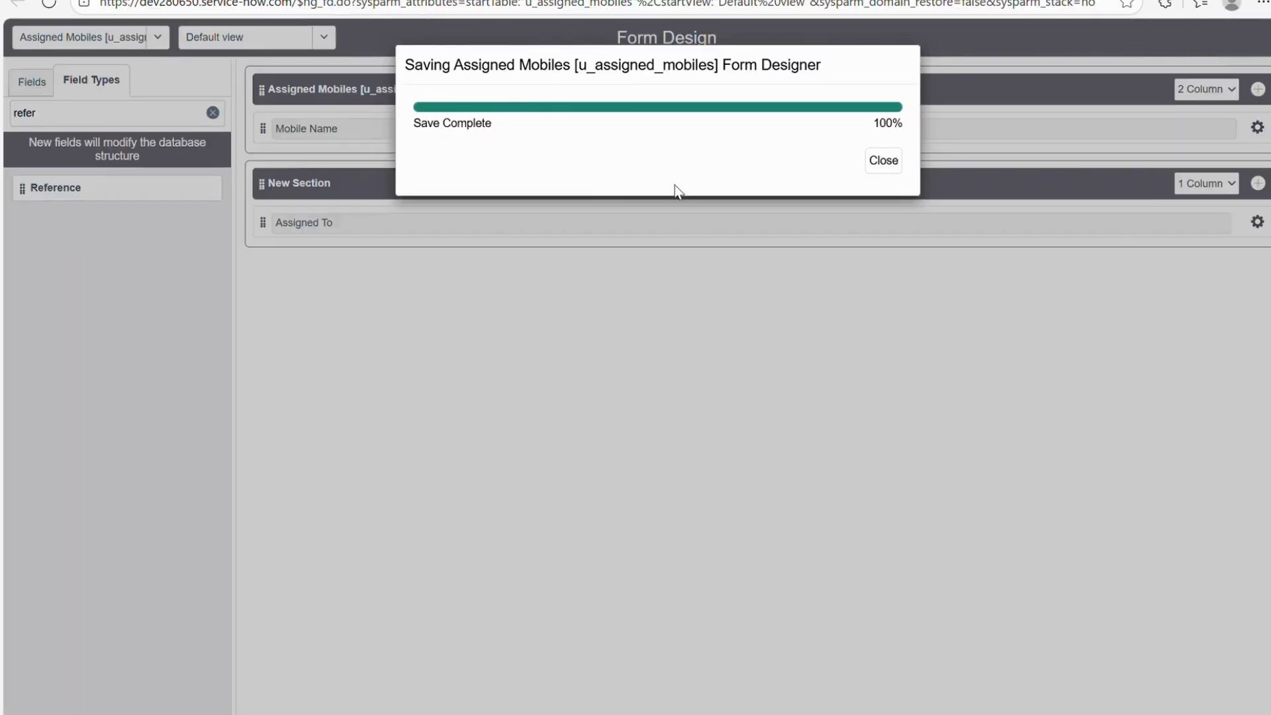
Dismiss the save-complete message and switch to the ServiceNow home page.
left_click(883, 161)
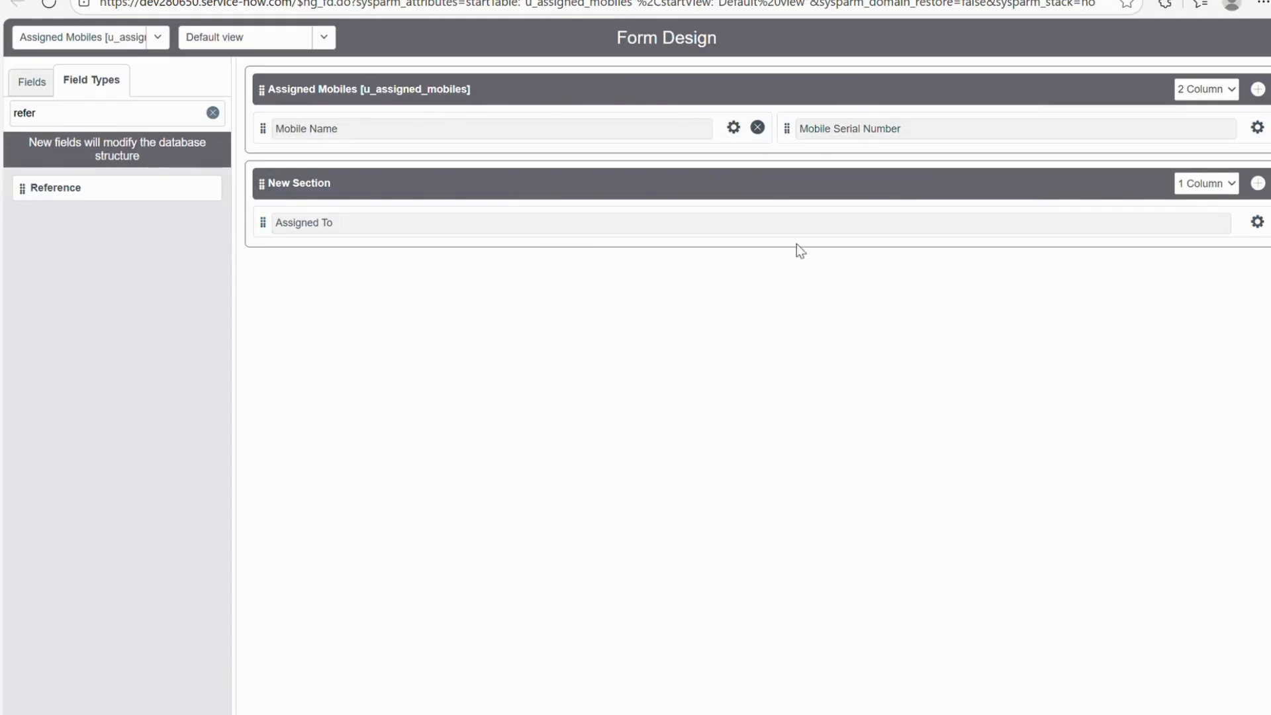
left_click(463, 1)
left_click(410, 1)
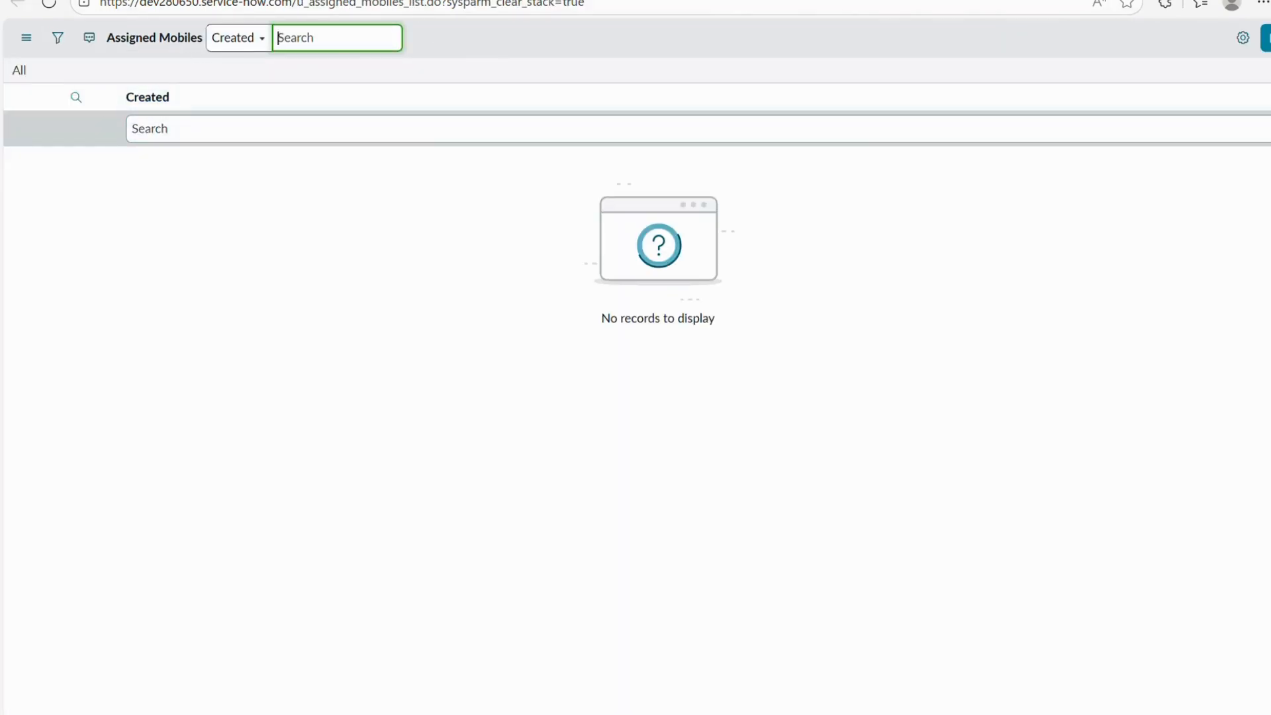
left_click(156, 1)
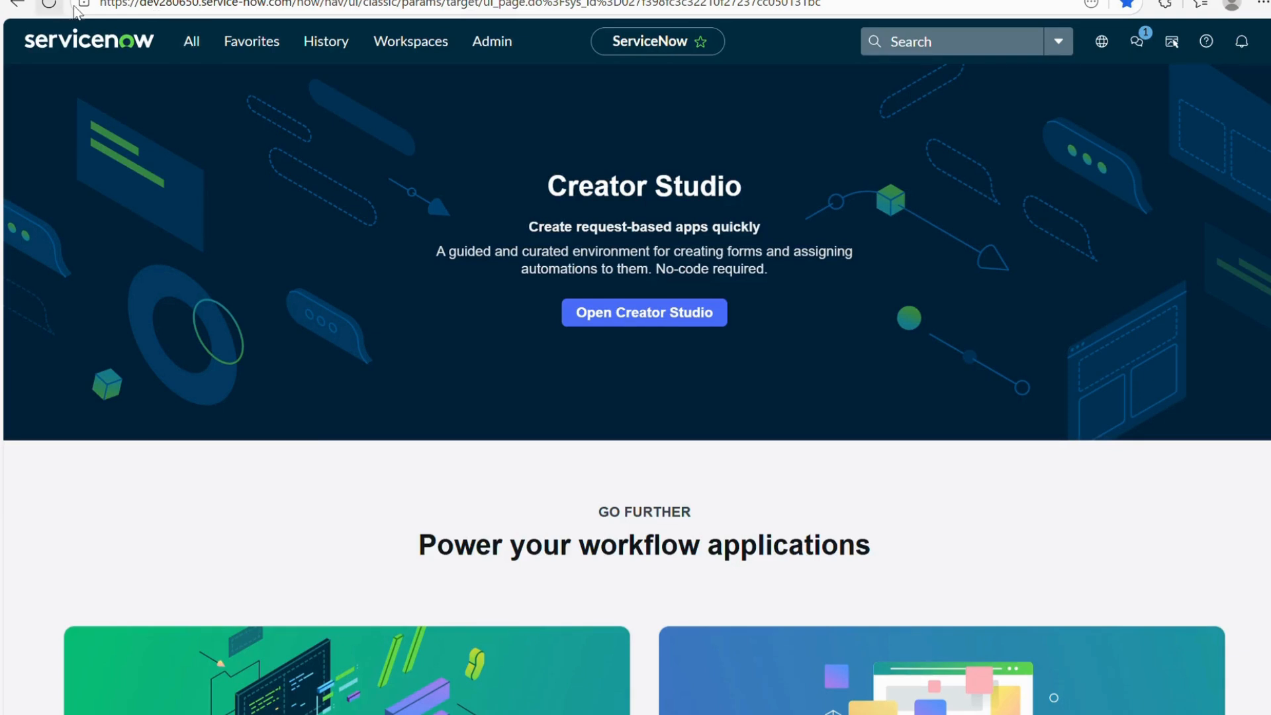
Filter the application navigator for 'Assigned M', then open the user profile menu.
left_click(191, 41)
type("Assig")
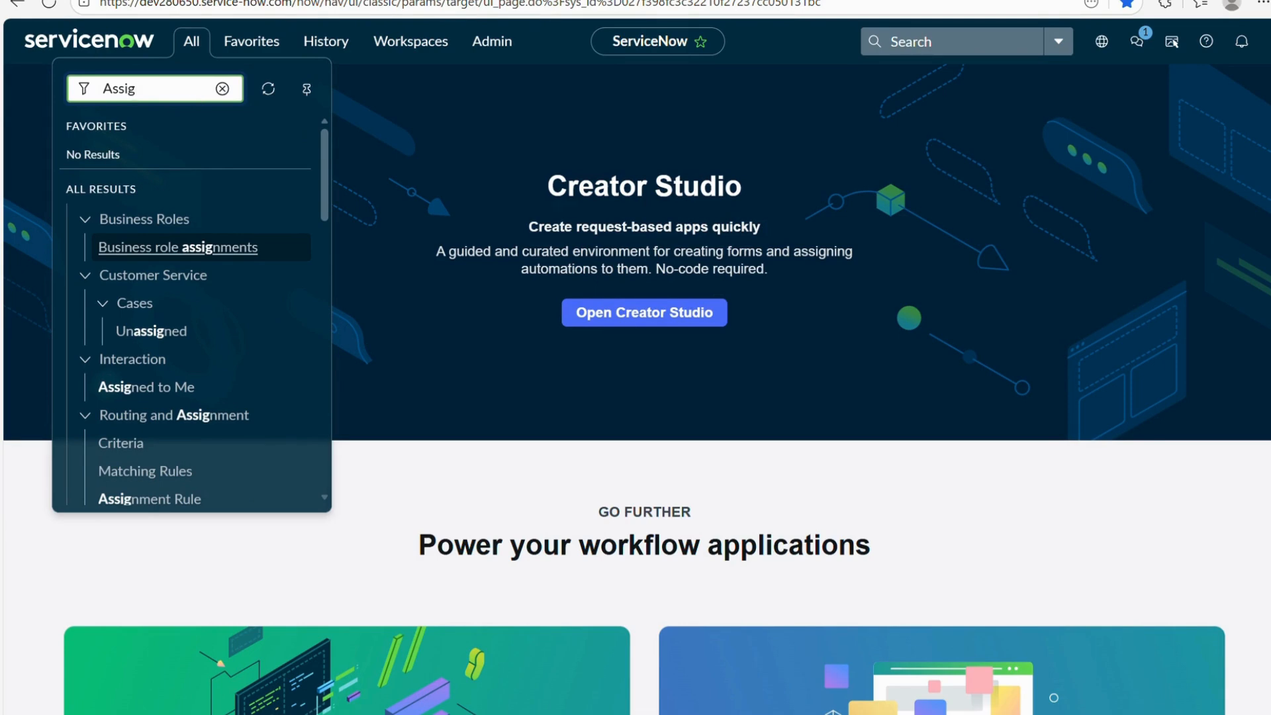
type("ned MO")
key("BackSpace")
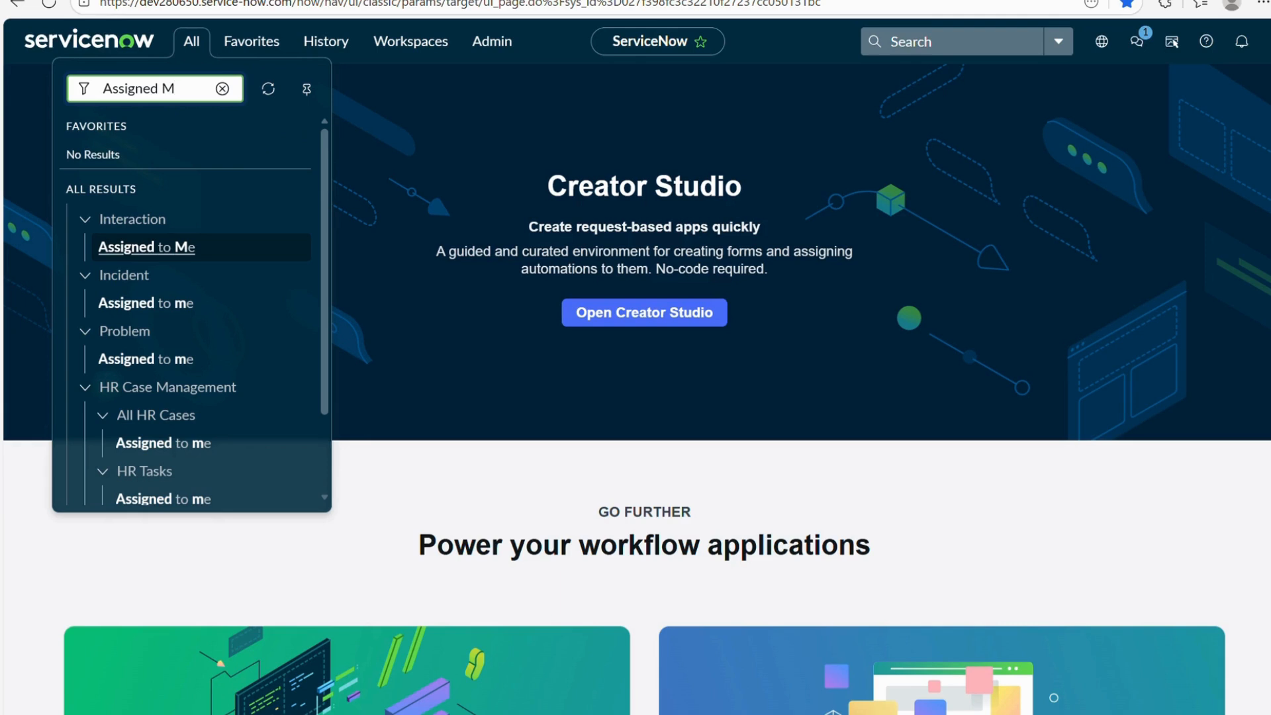
scroll(219, 361, "down", 3)
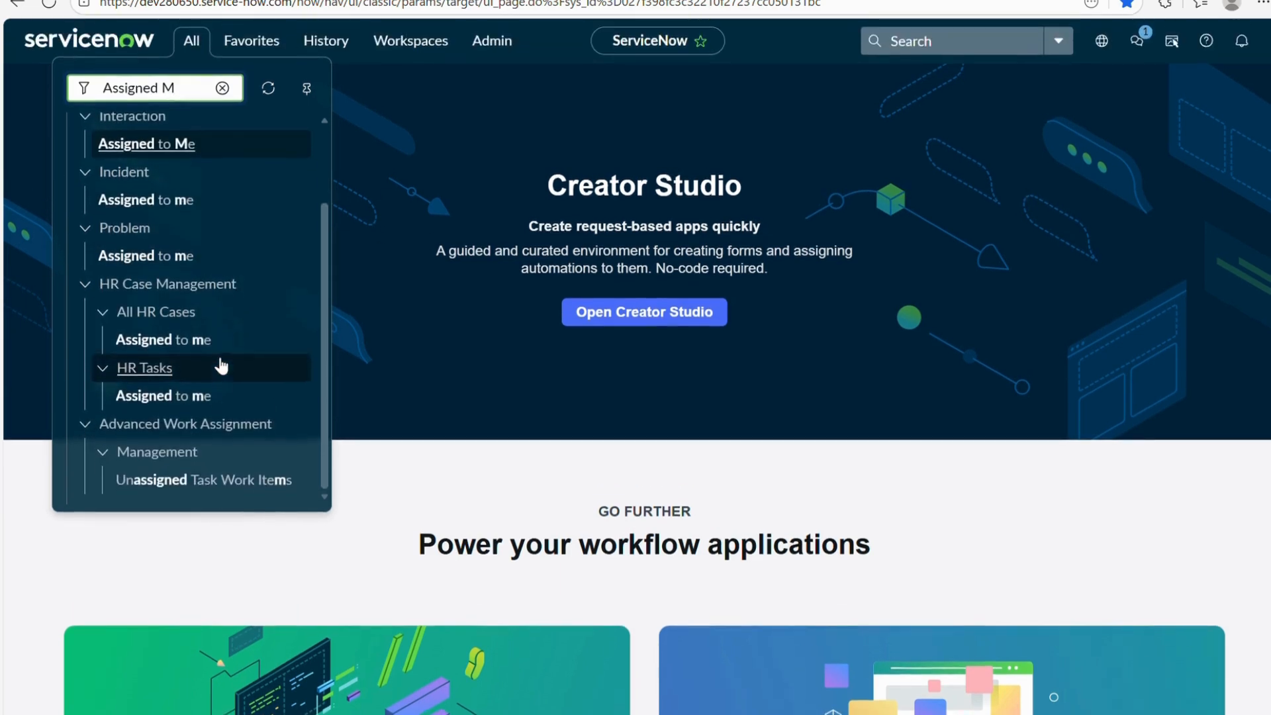
scroll(218, 363, "up", 3)
left_click(1261, 41)
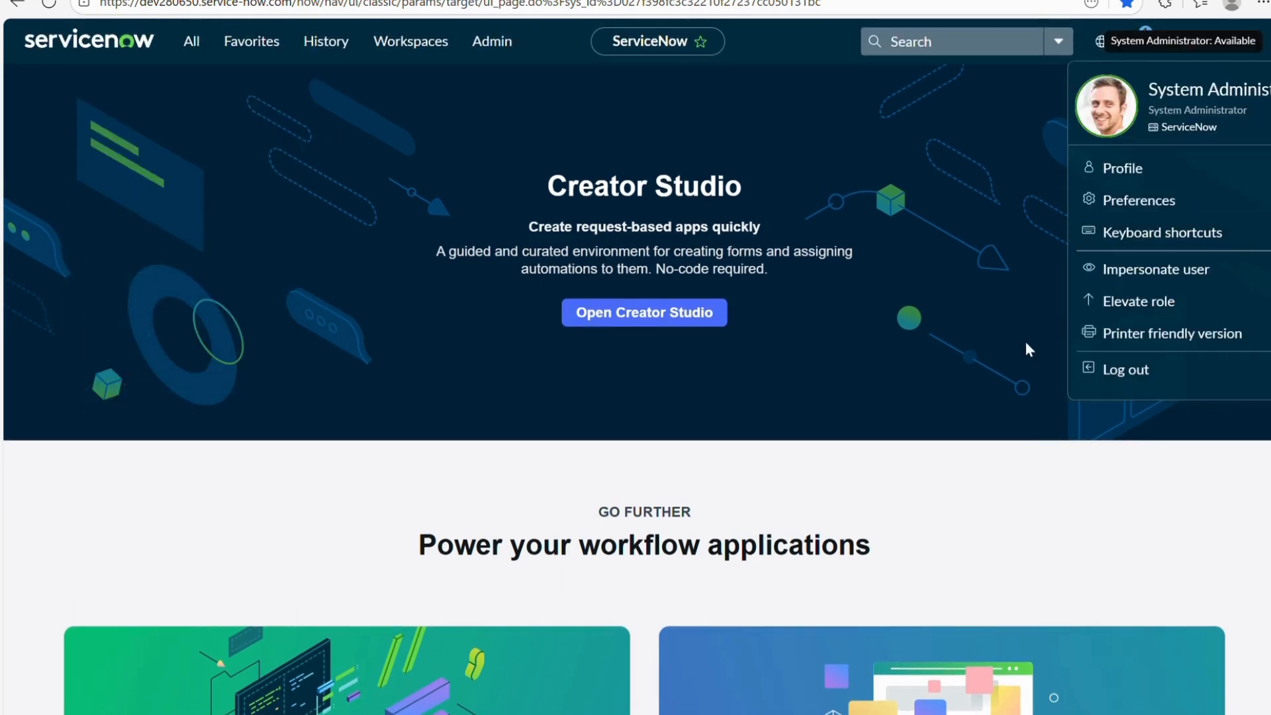
Log out and sign back in with the admin user name and its password.
left_click(1125, 371)
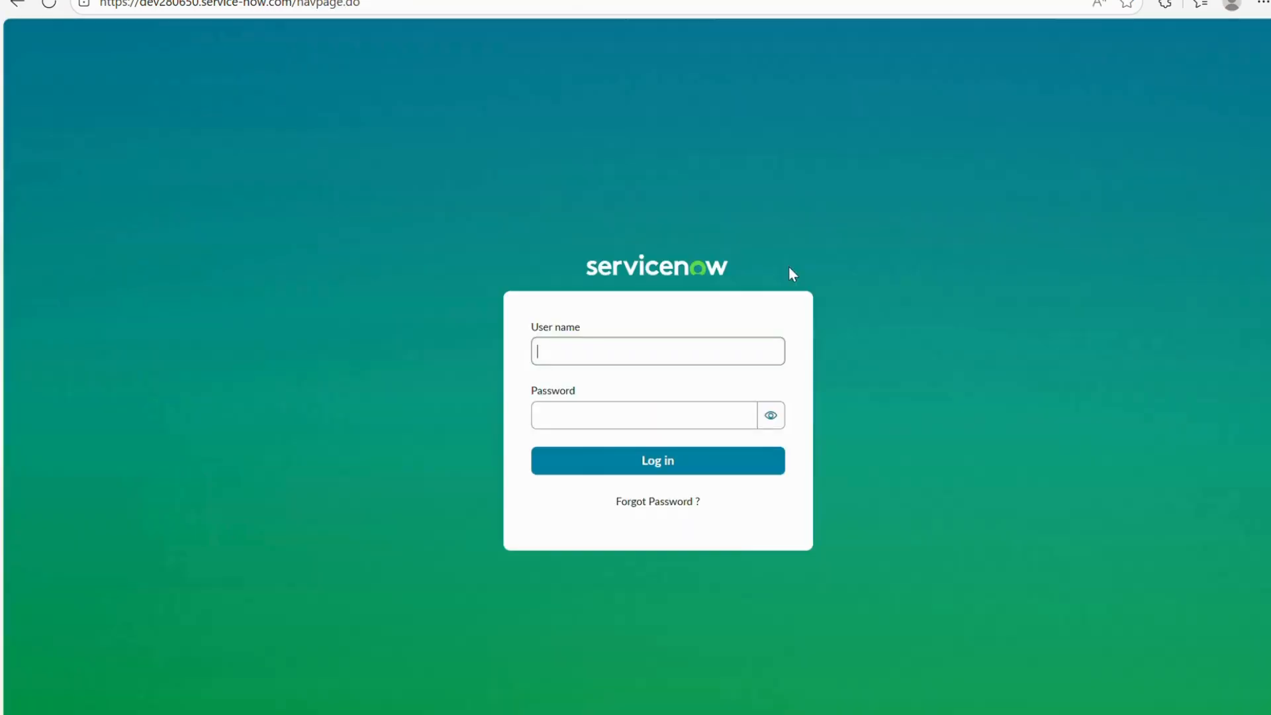
type("ADM")
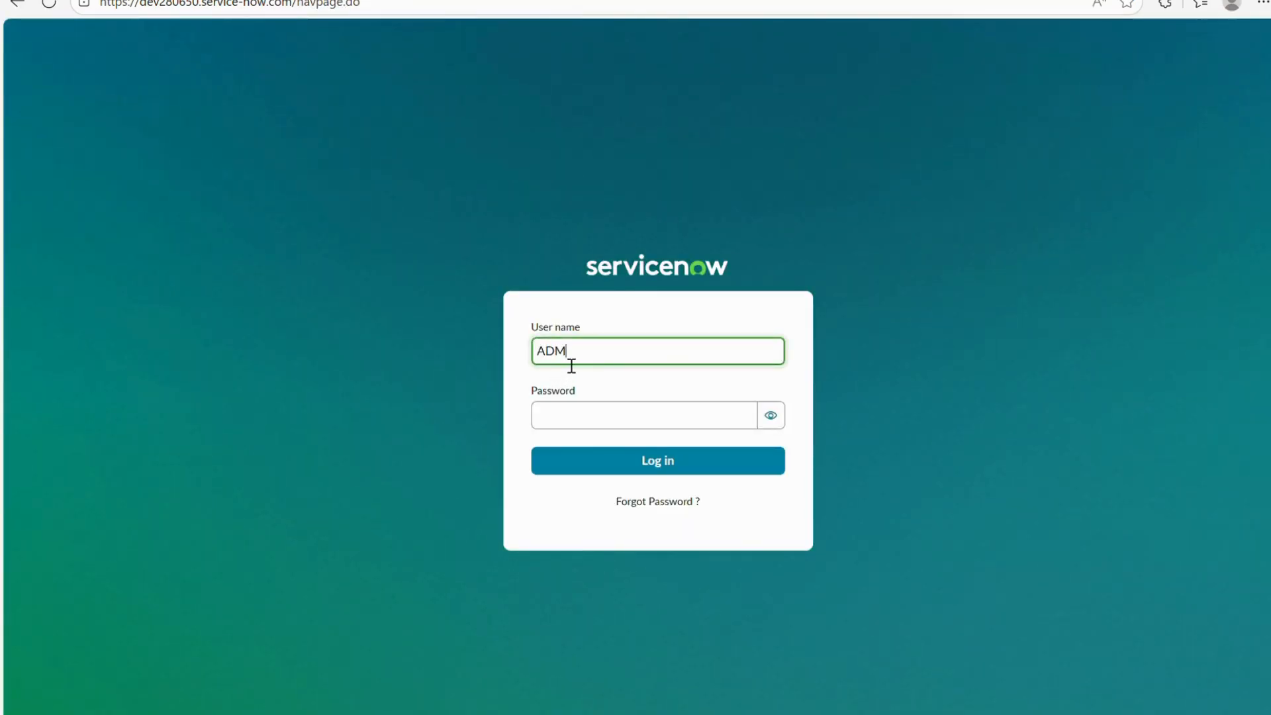
type("I")
key("BackSpace")
key("BackSpace")
key("BackSpace")
key("BackSpace")
type("admin")
key("Tab")
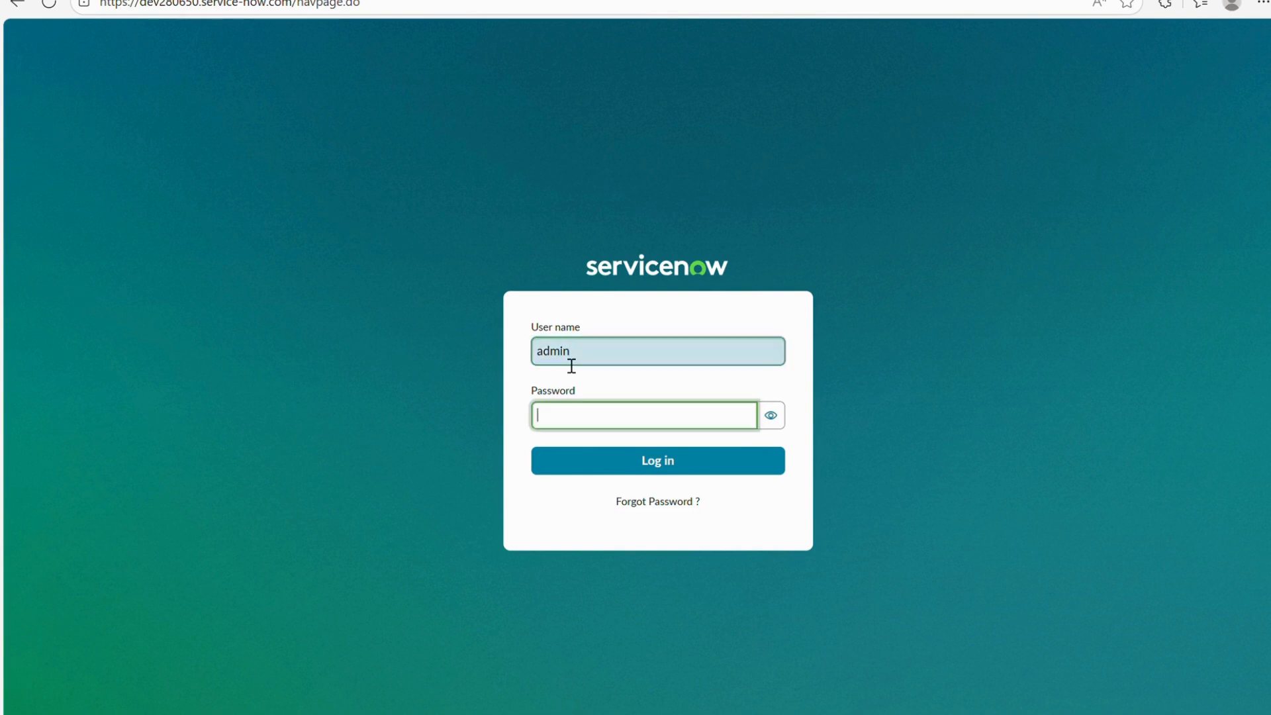
type("a•••••••••••")
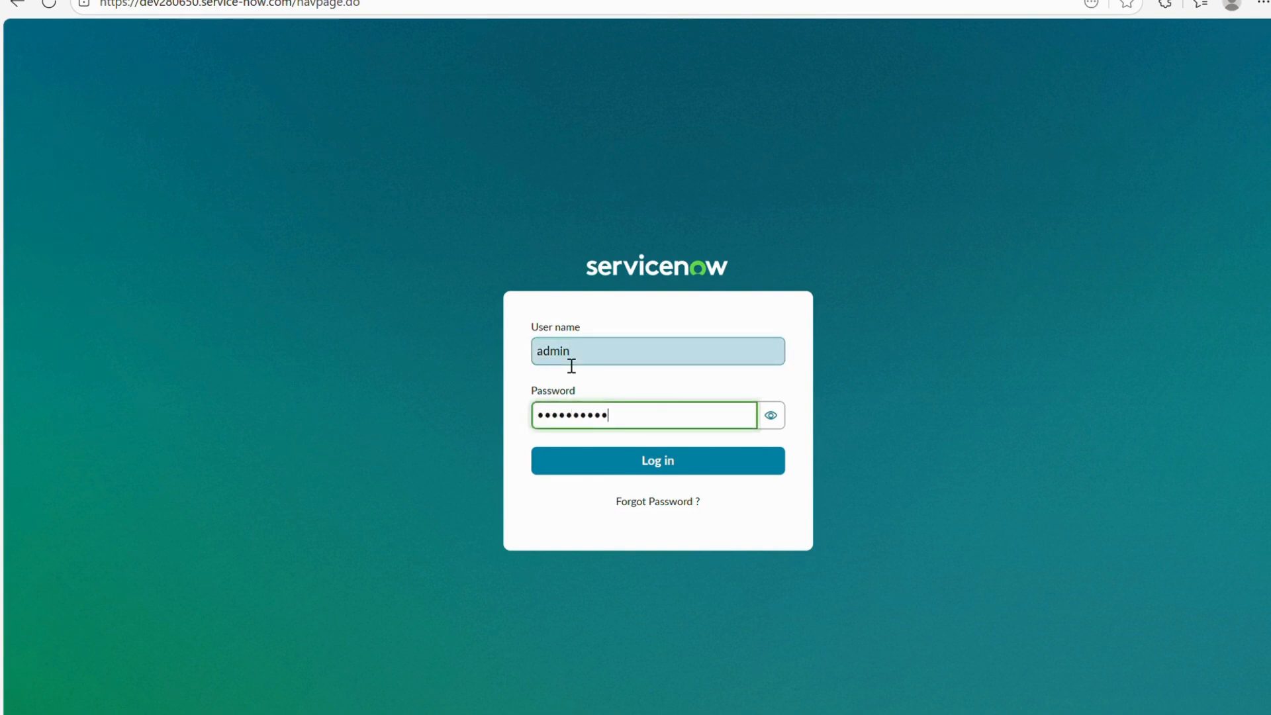
type("••••••")
key("Return")
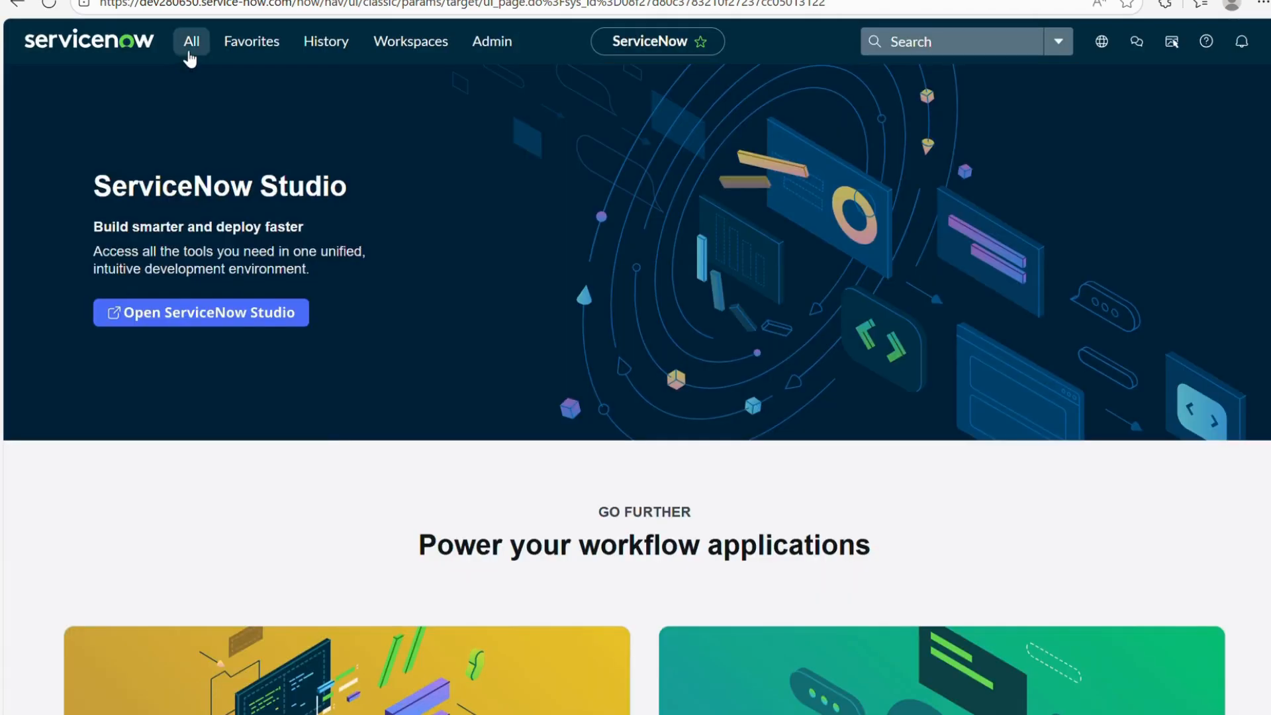
Filter the application navigator on 'Assigned' to find the Assigned Mobiles module.
left_click(190, 44)
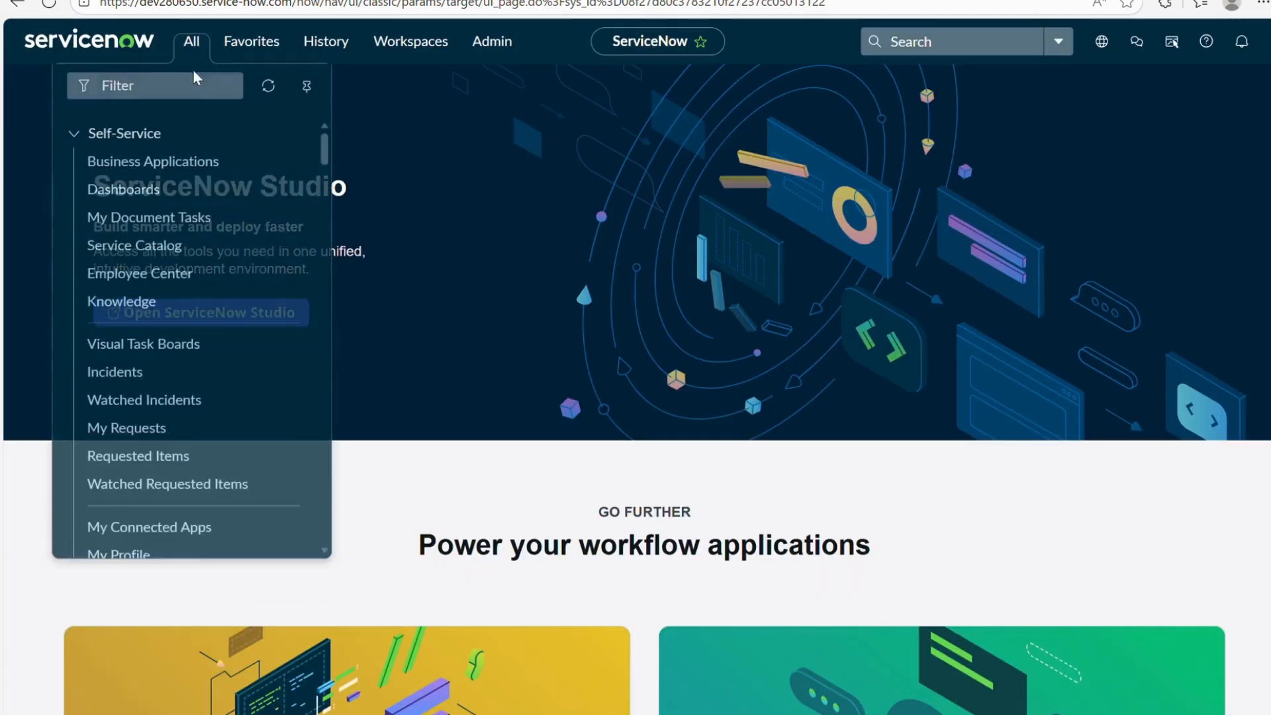
type("Assig")
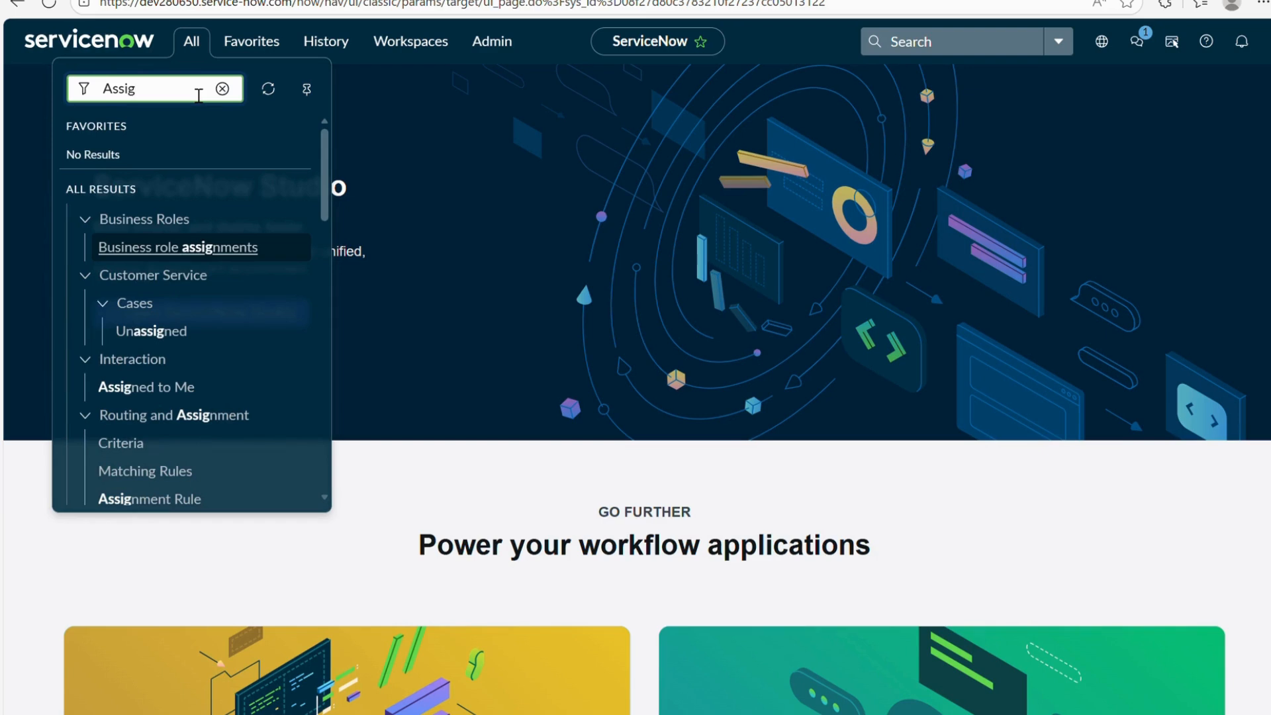
type("gned")
key("BackSpace")
type("ned")
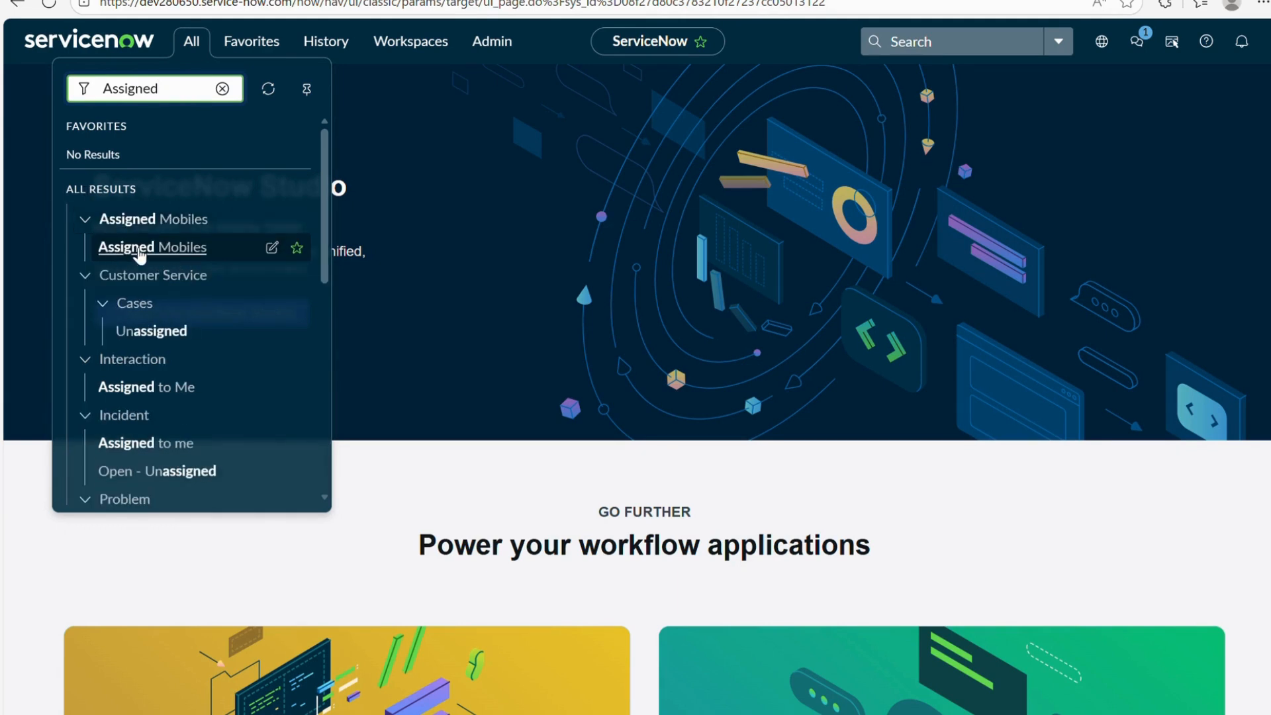
Open a new Assigned Mobiles record with Mobile Name 'Redmi 10 Note A' and serial 'XYZ1234'.
left_click(156, 246)
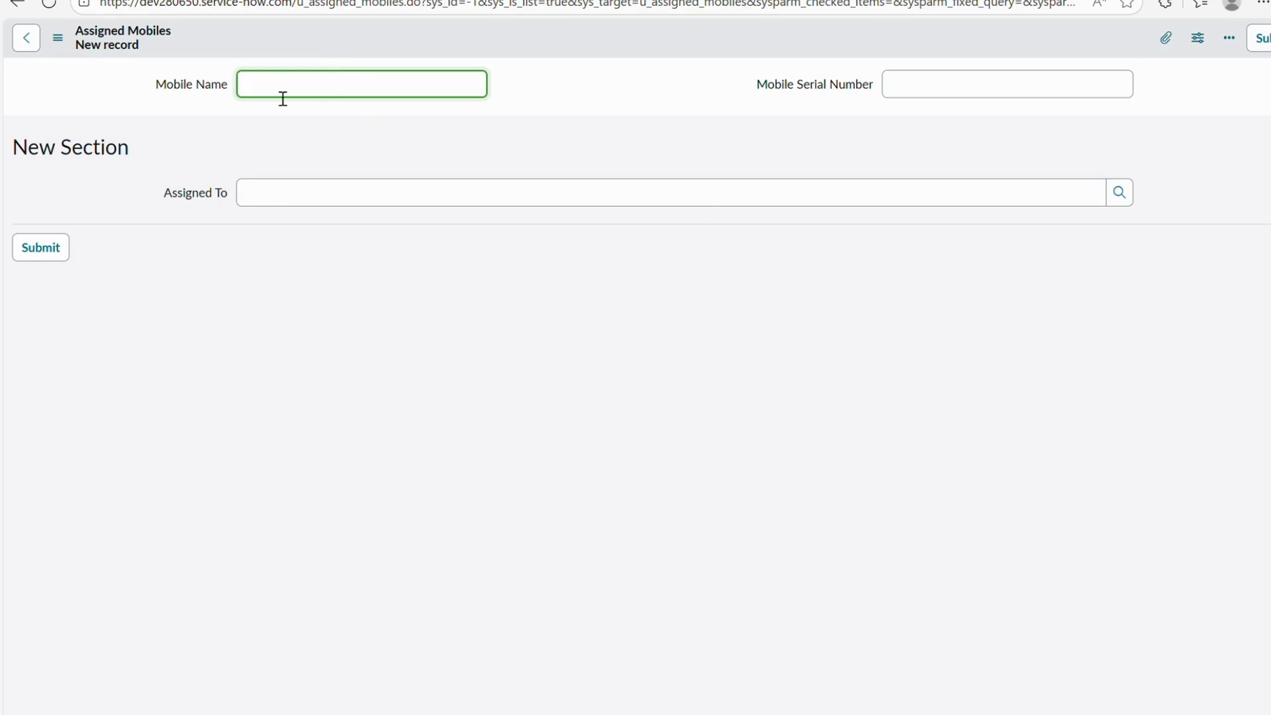
type("Redmi 10  Note A")
left_click(996, 96)
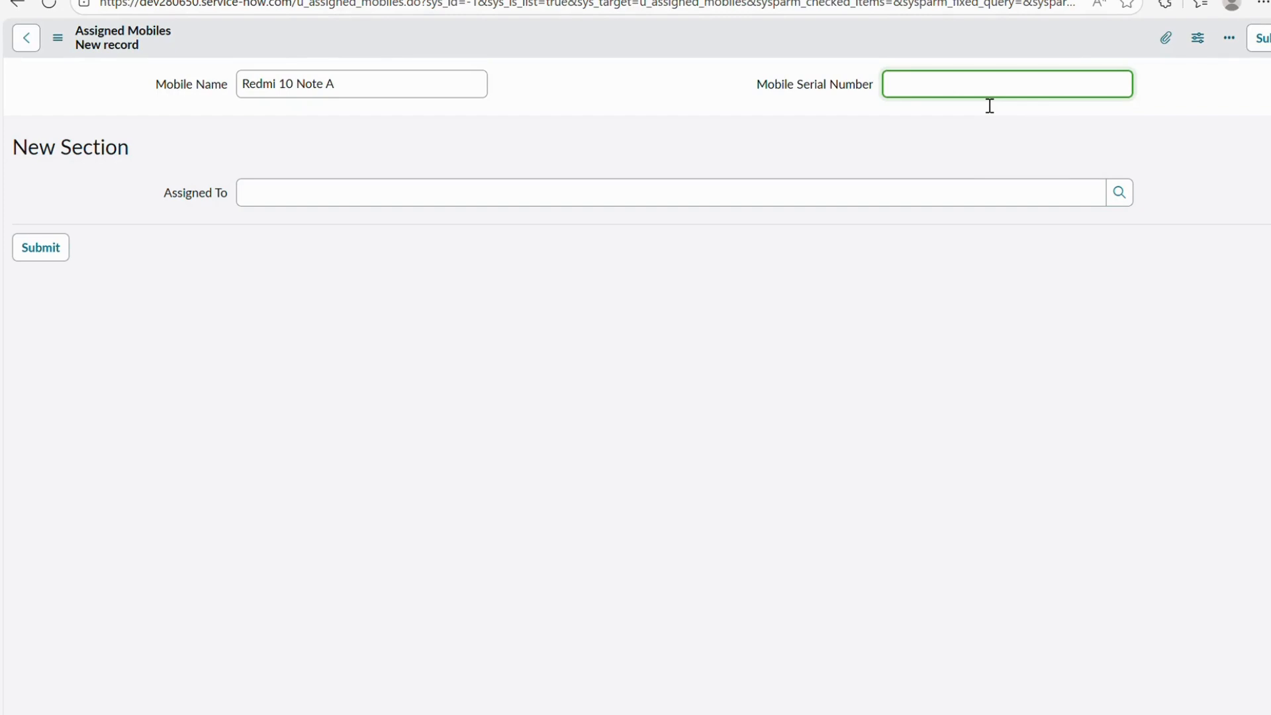
type("XYZ1234")
Try the Assigned To user lookup, then switch to the Assigned Mobiles table definition.
left_click(1118, 196)
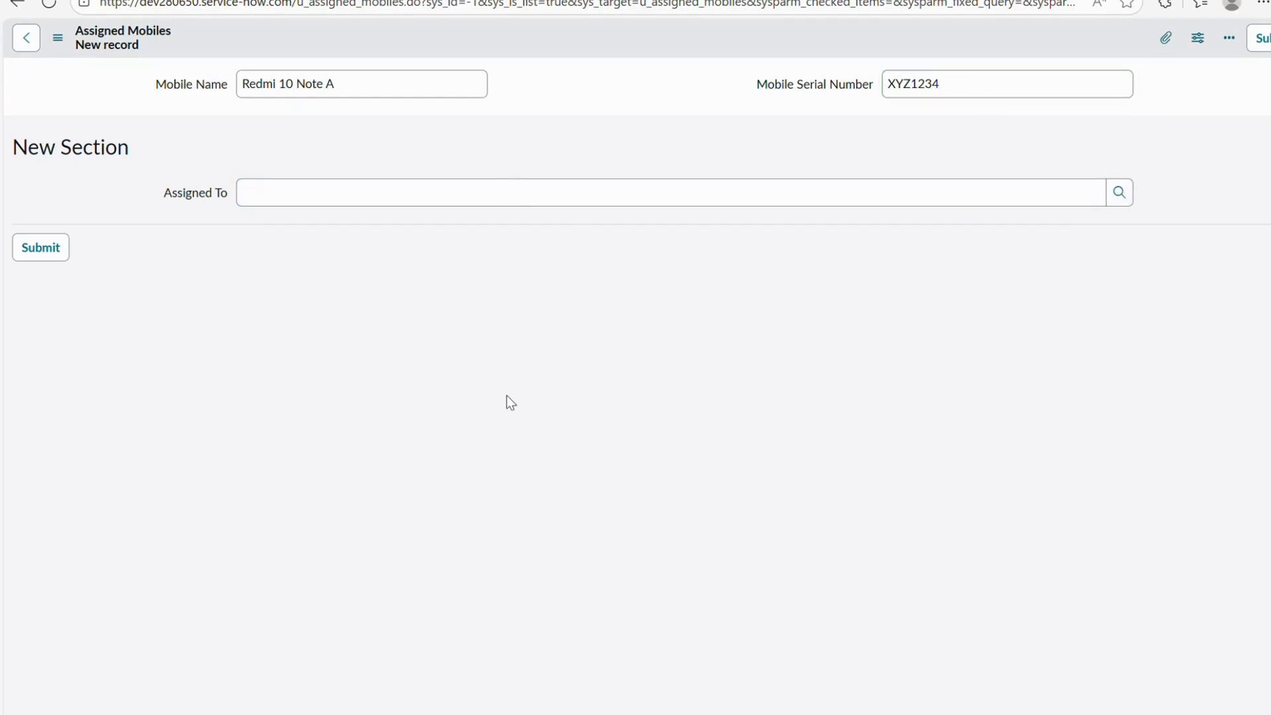
left_click(813, 298)
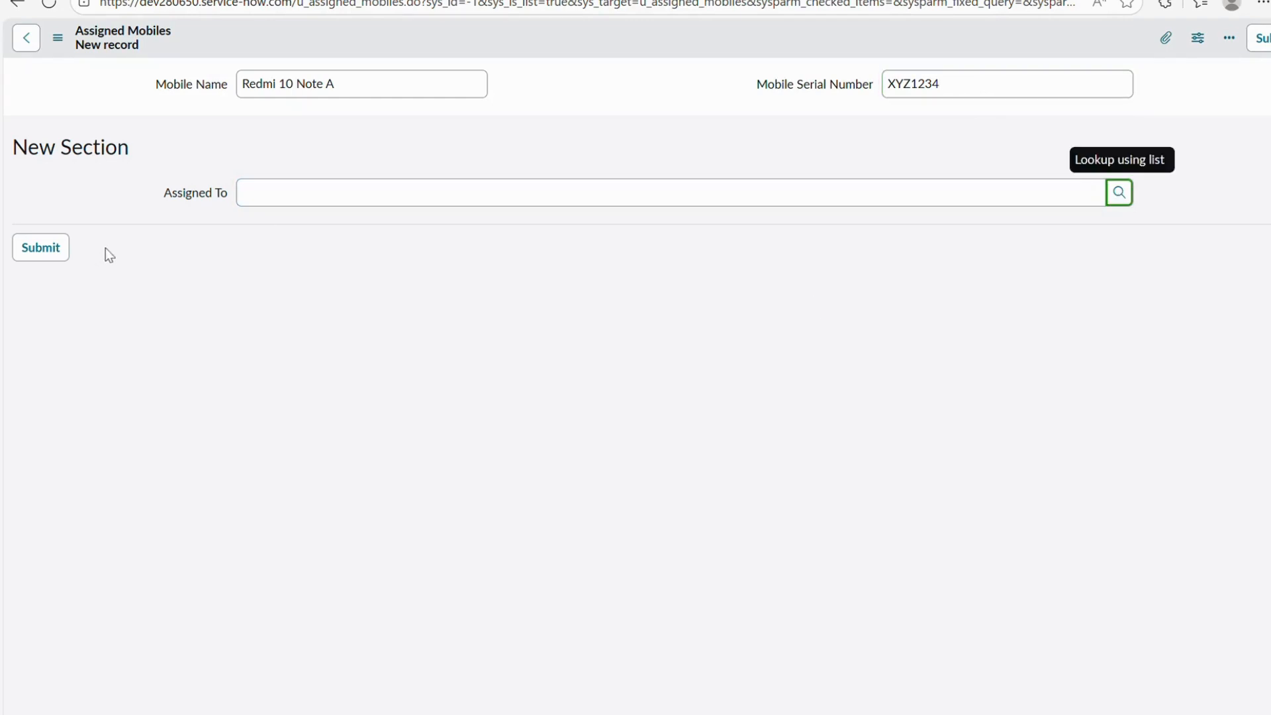
left_click_drag(167, 194, 237, 193)
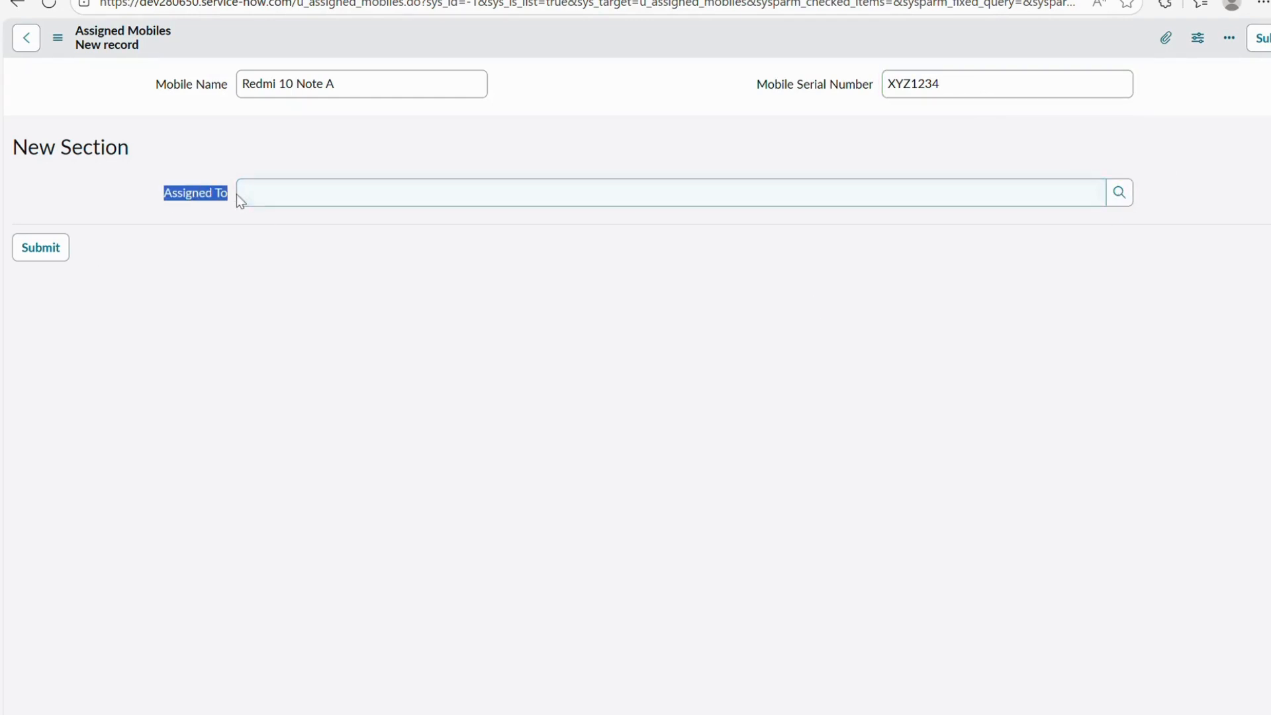
left_click(1123, 198)
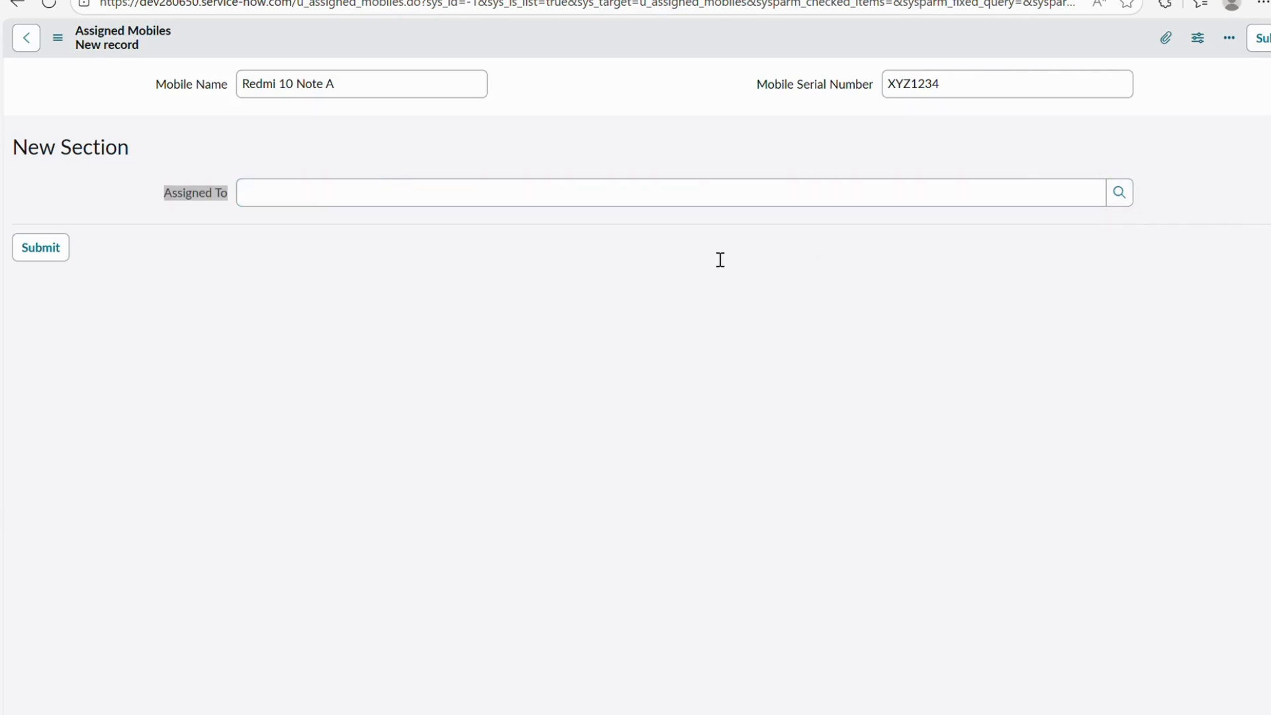
left_click(555, 83)
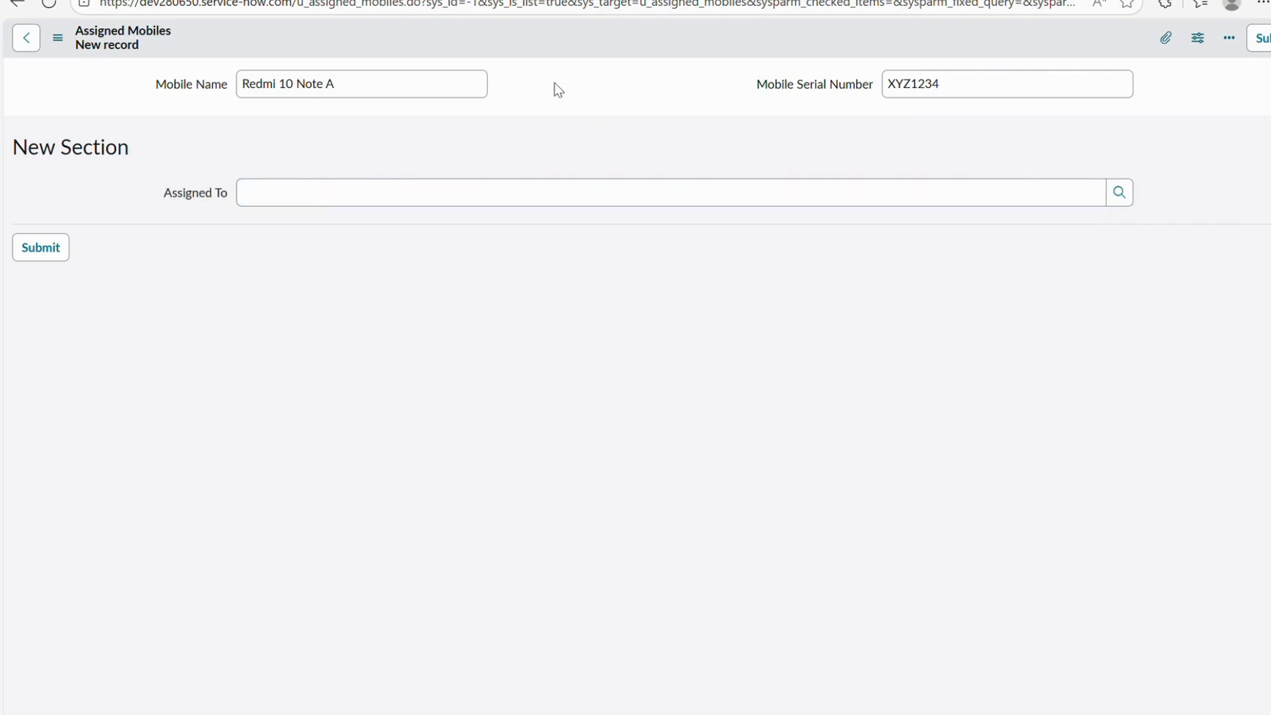
key("ctrl+shift+Tab")
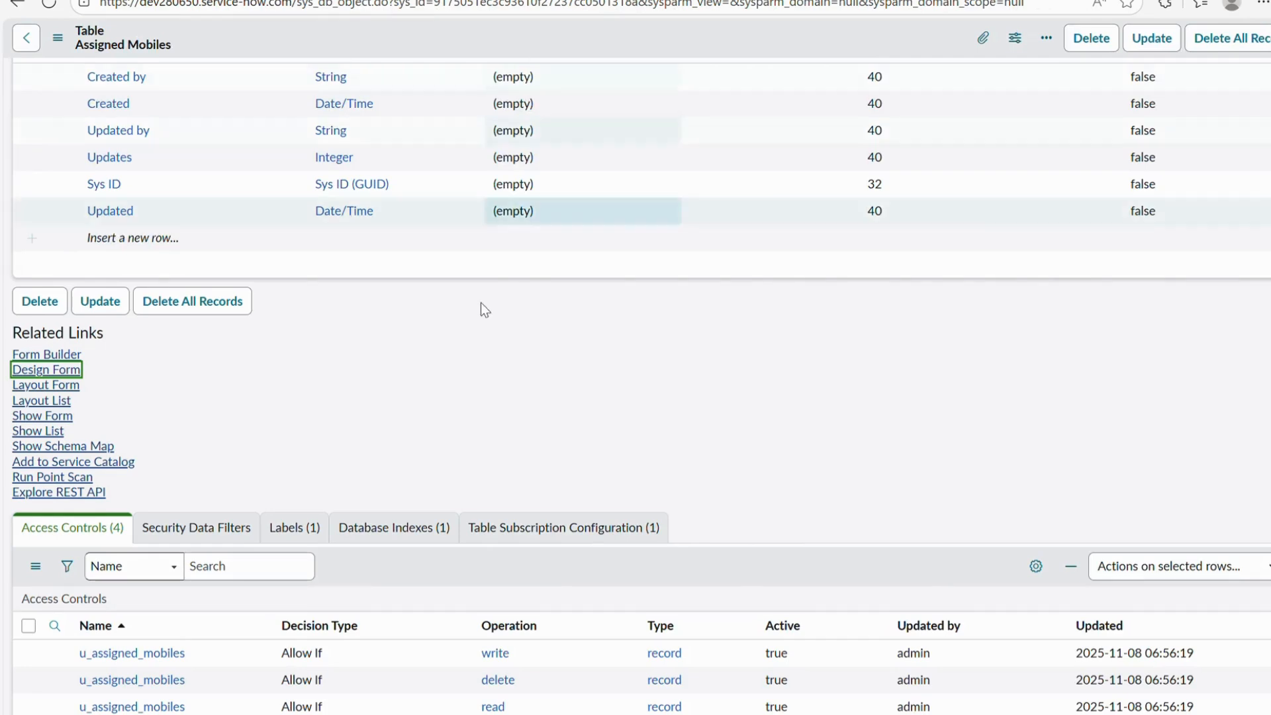
Reload the Assigned Mobiles table page and open its form designer.
scroll(480, 303, "up", 5)
right_click(470, 34)
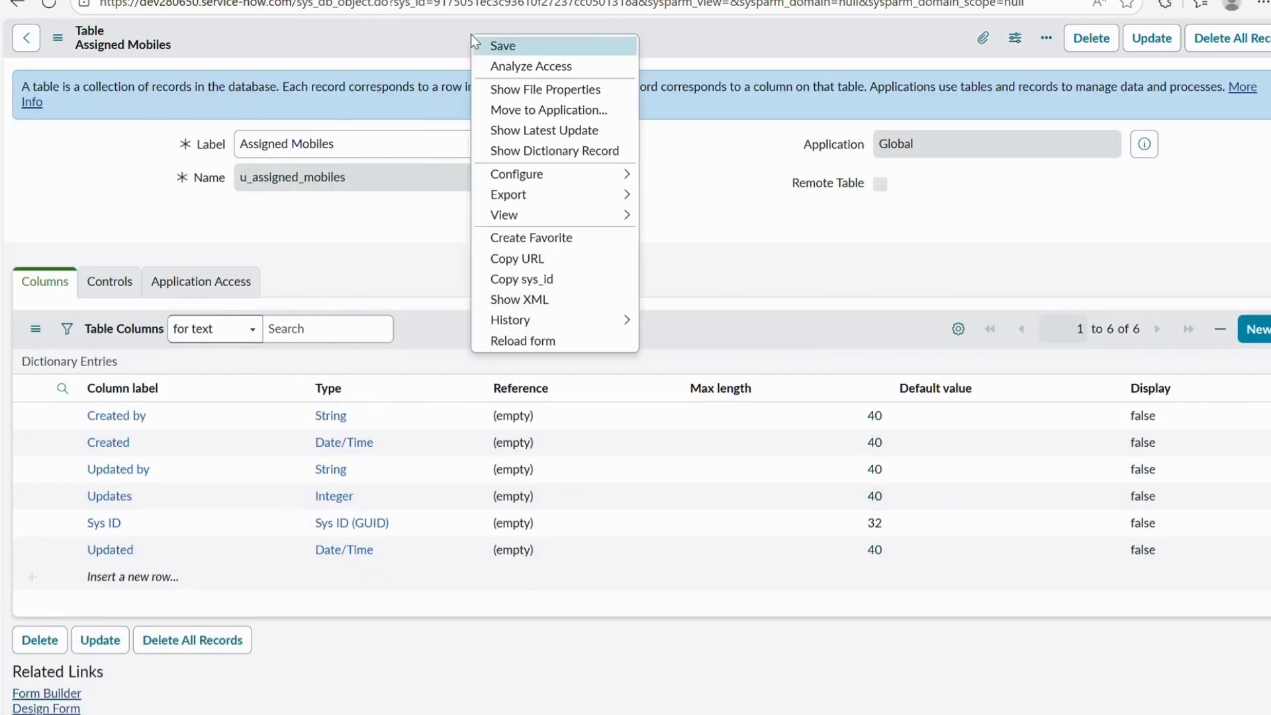
left_click(523, 341)
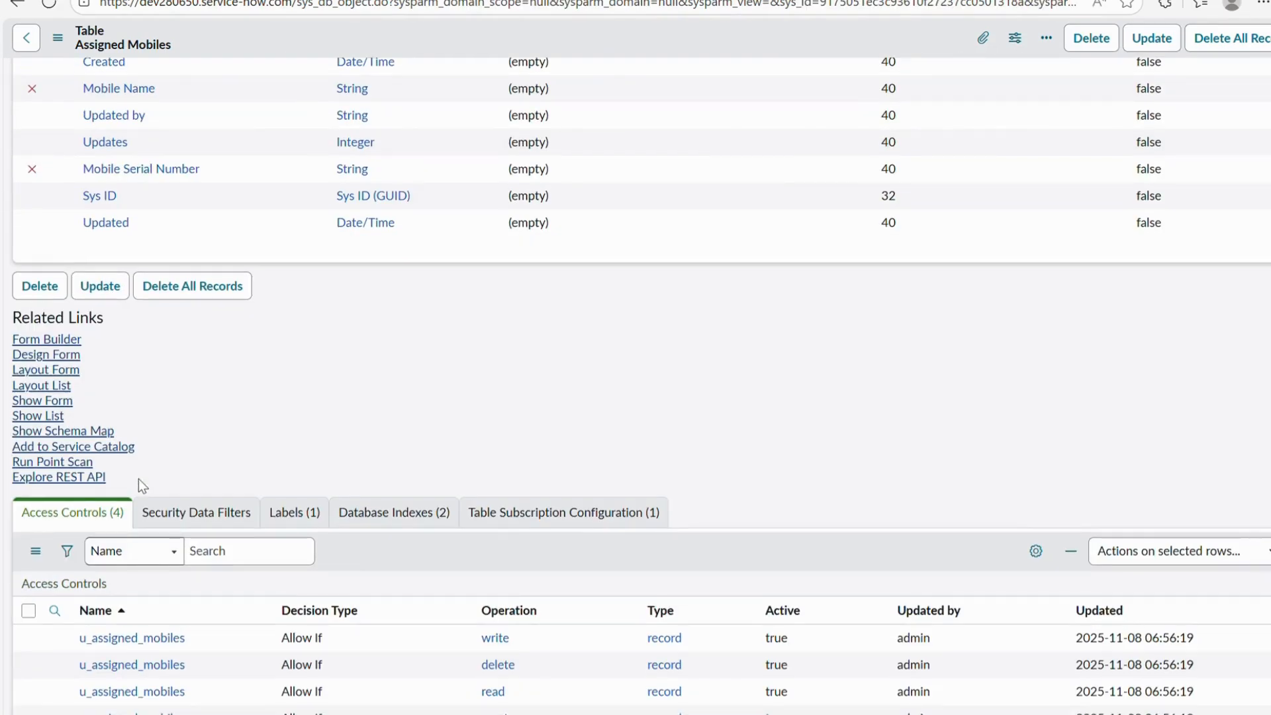
left_click(42, 382)
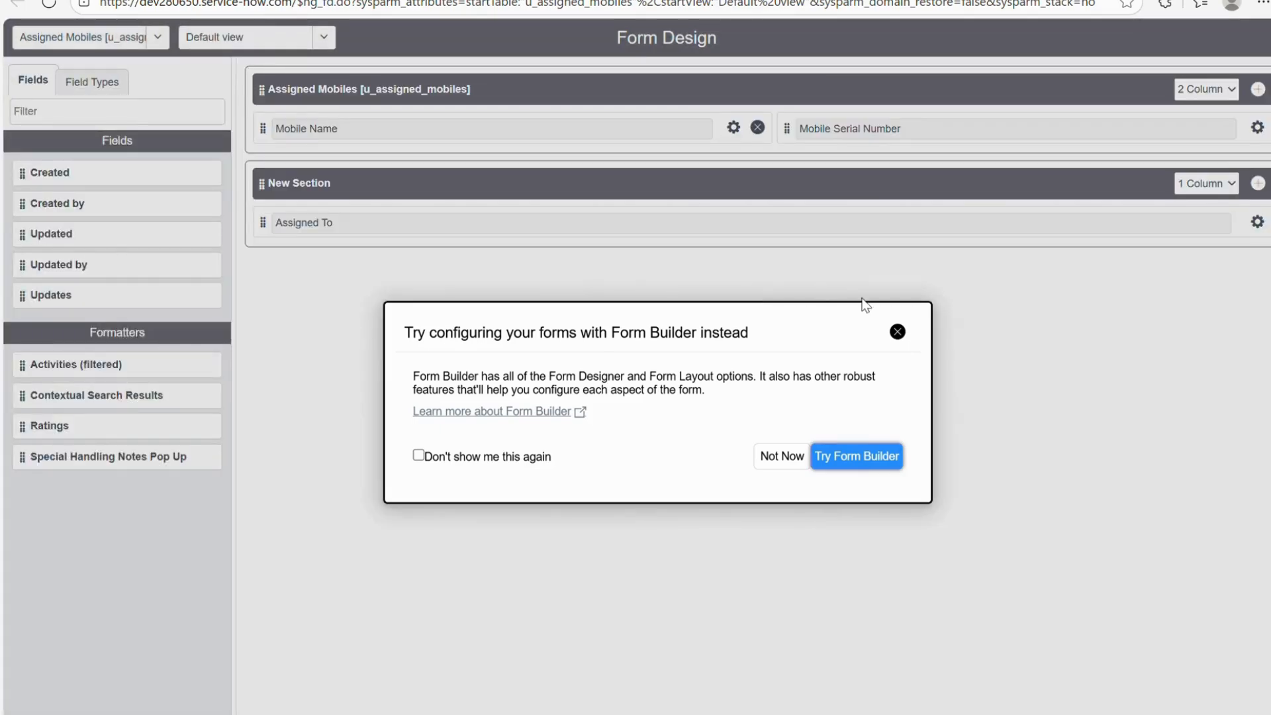
left_click(898, 331)
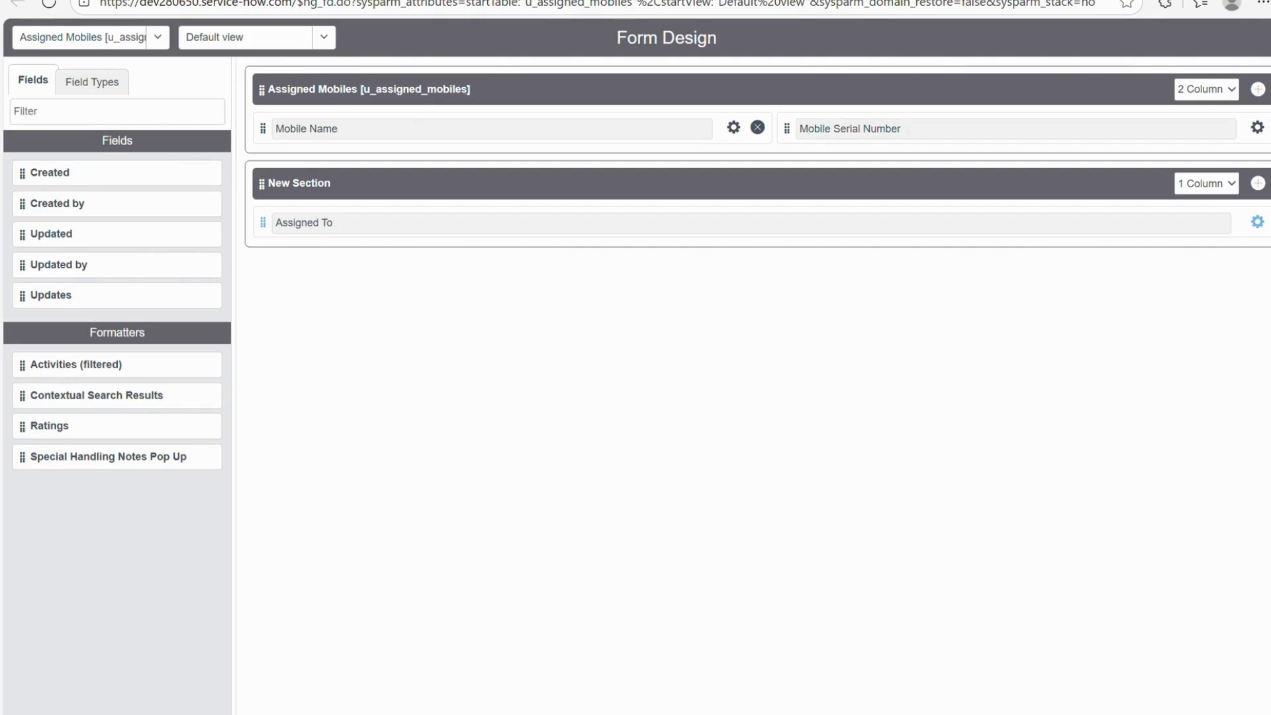
Point Assigned To at the User [sys_user] table, save the form design, and return to the new record.
left_click(1256, 222)
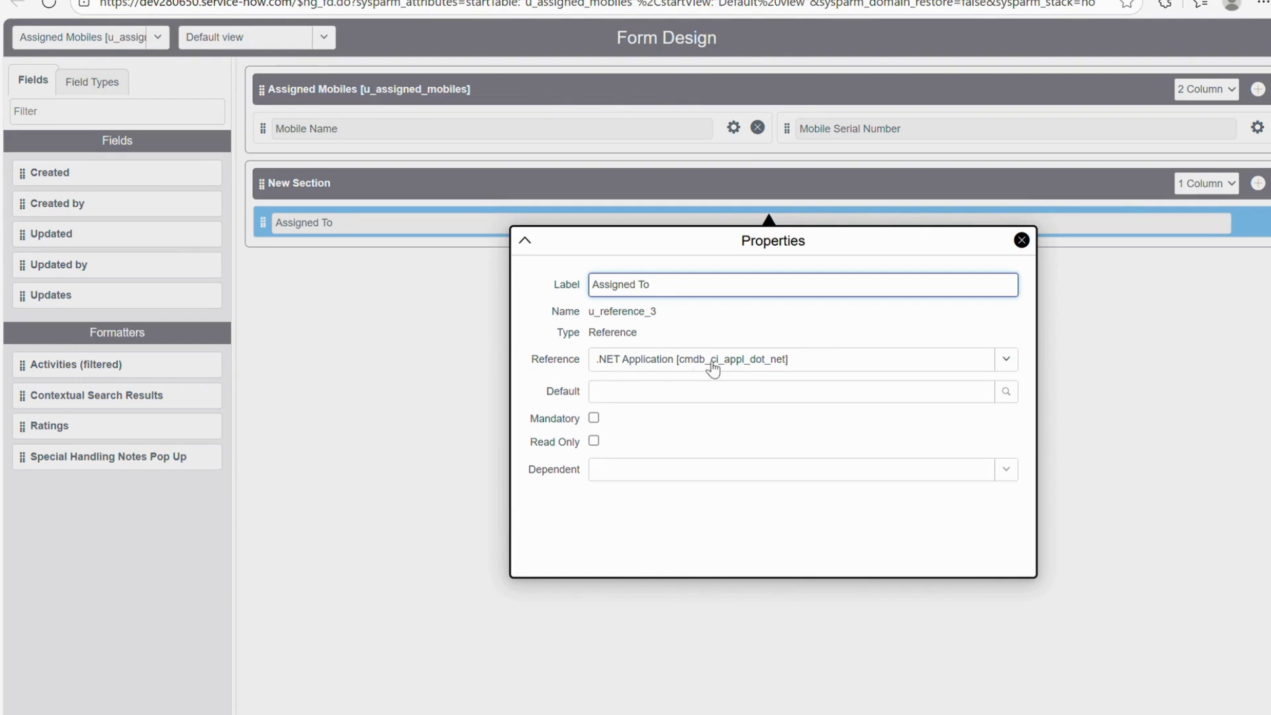
left_click(835, 358)
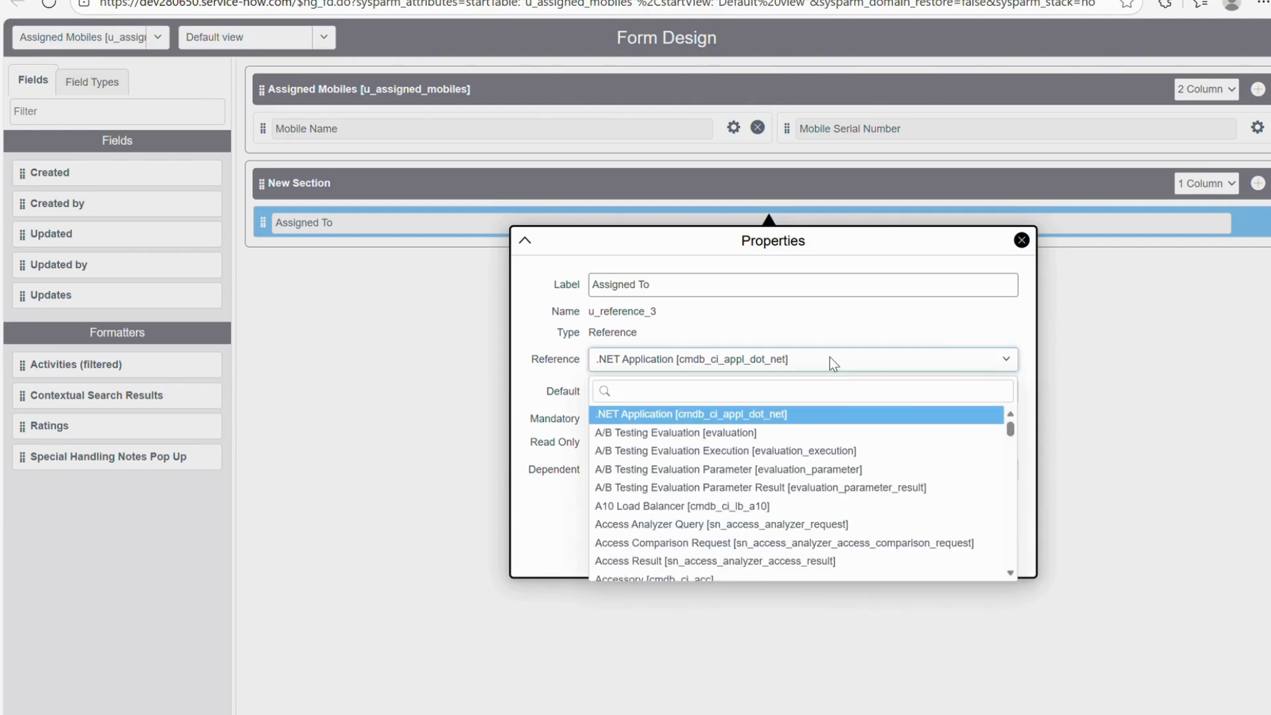
type("sys_user")
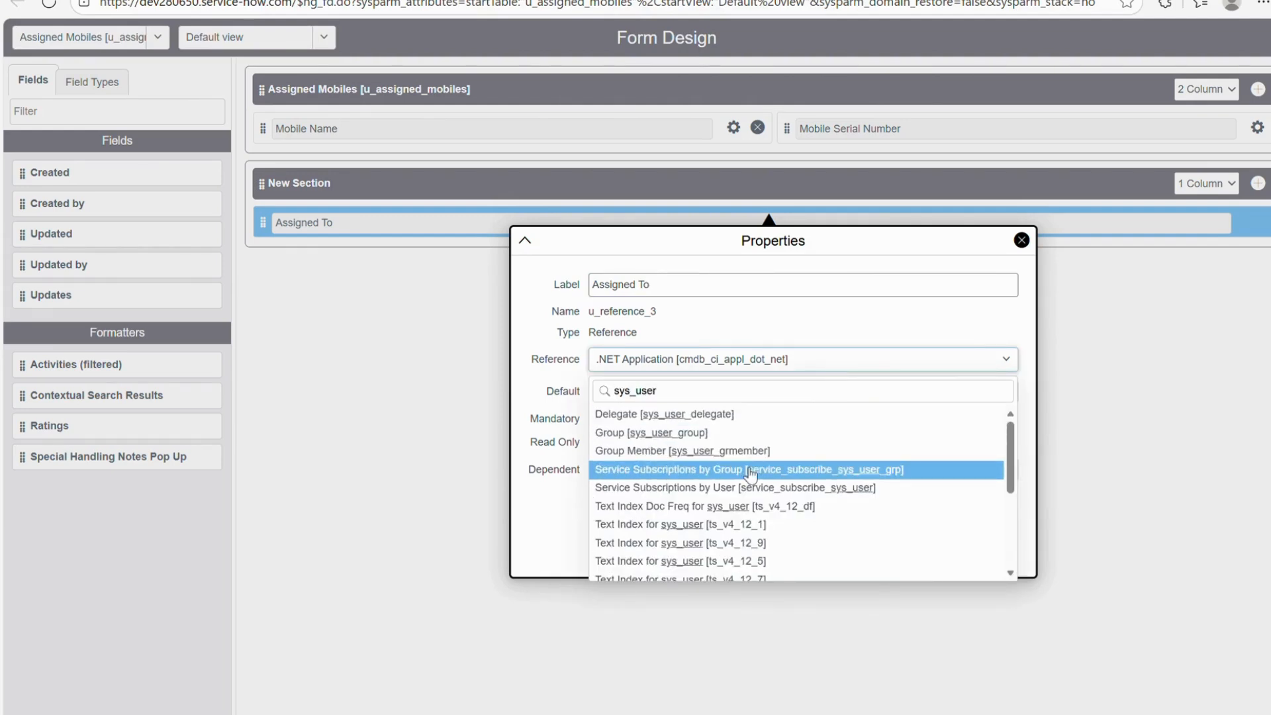
scroll(741, 493, "down", 2)
scroll(741, 493, "down", 2)
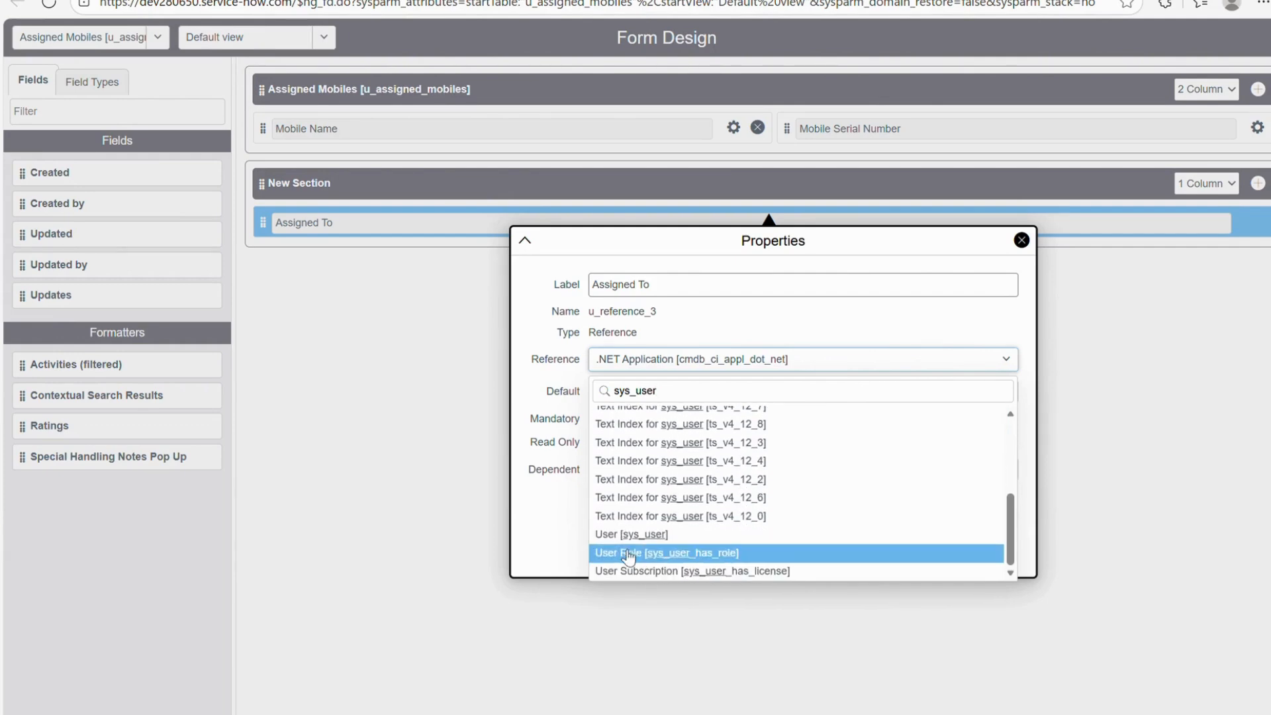
left_click(622, 531)
left_click(1146, 386)
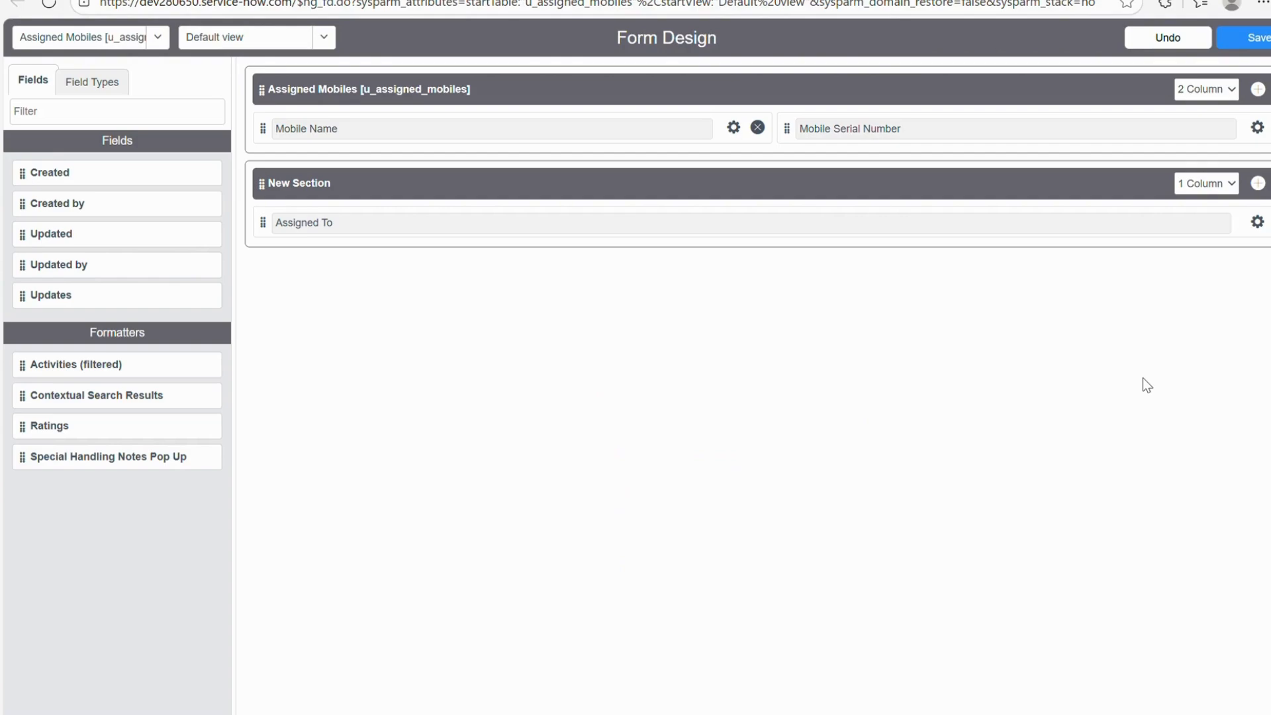
left_click(1244, 38)
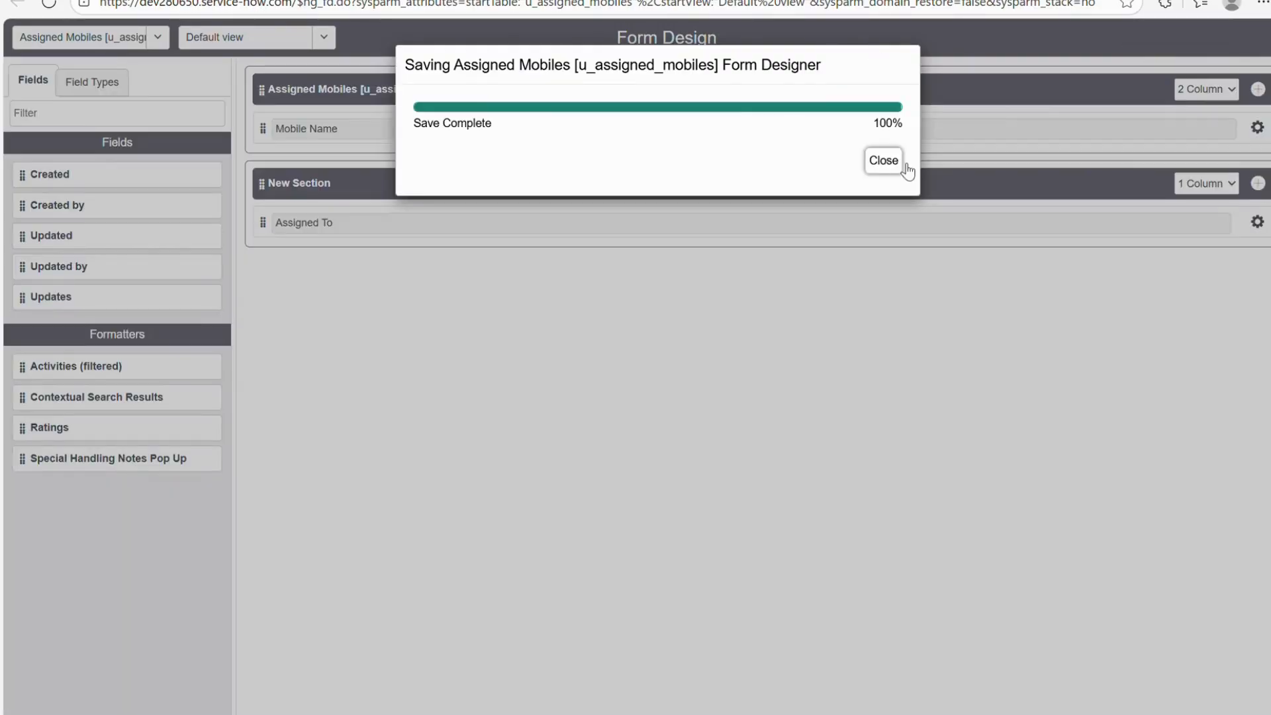
left_click(898, 164)
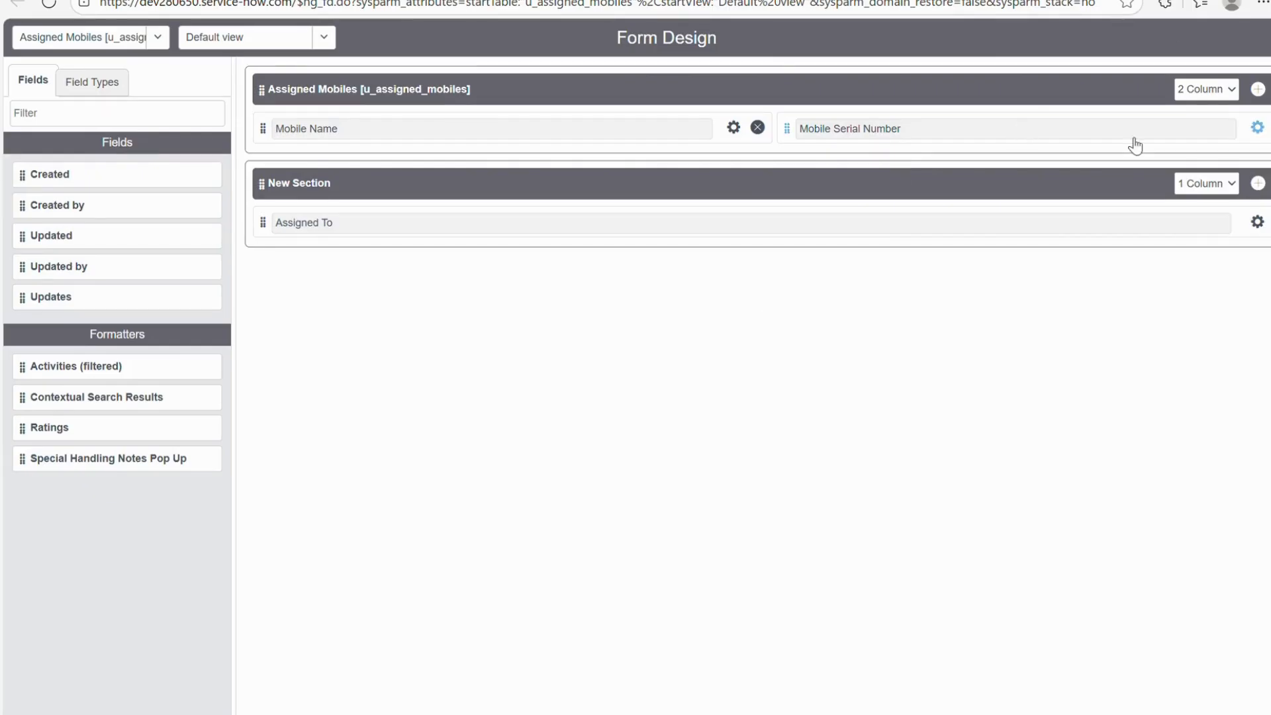
key("ctrl+w")
key("ctrl+w")
key("ctrl+w")
Copy the mobile name Redmi 10 Note A from the record form into the Online Notepad notes.
right_click(514, 28)
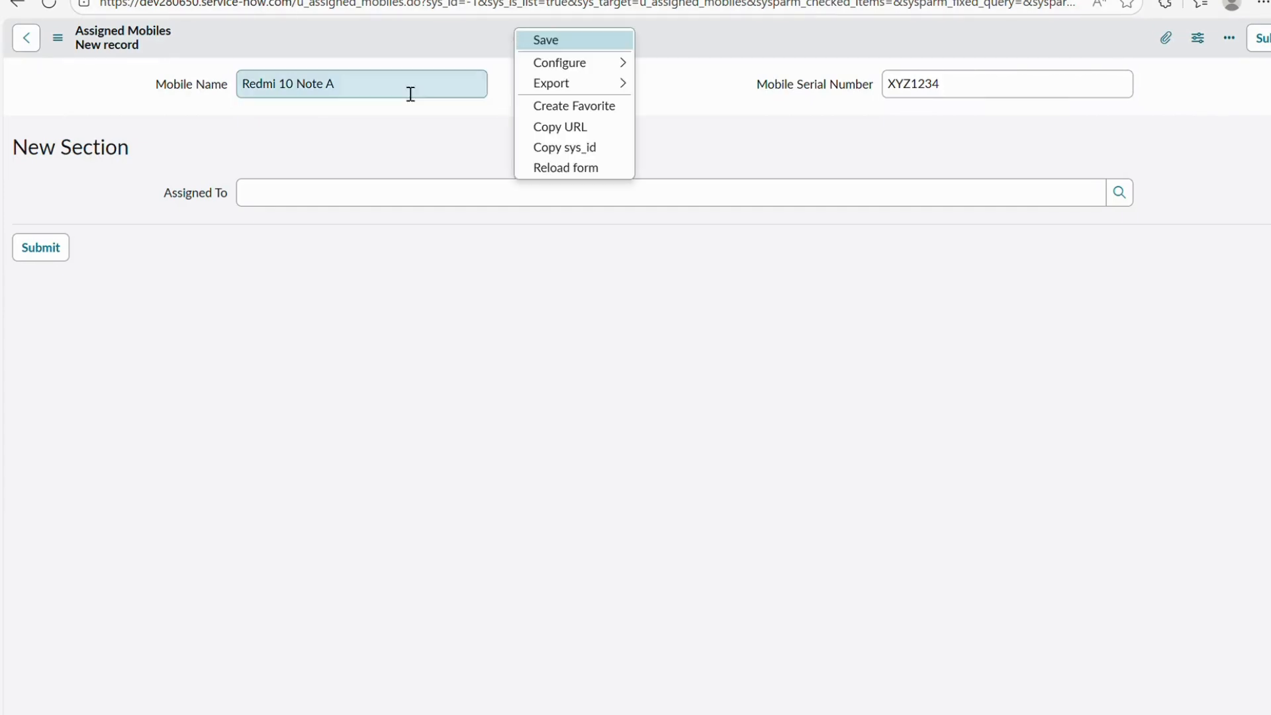
left_click(410, 93)
left_click_drag(405, 102, 227, 88)
key("ctrl+c")
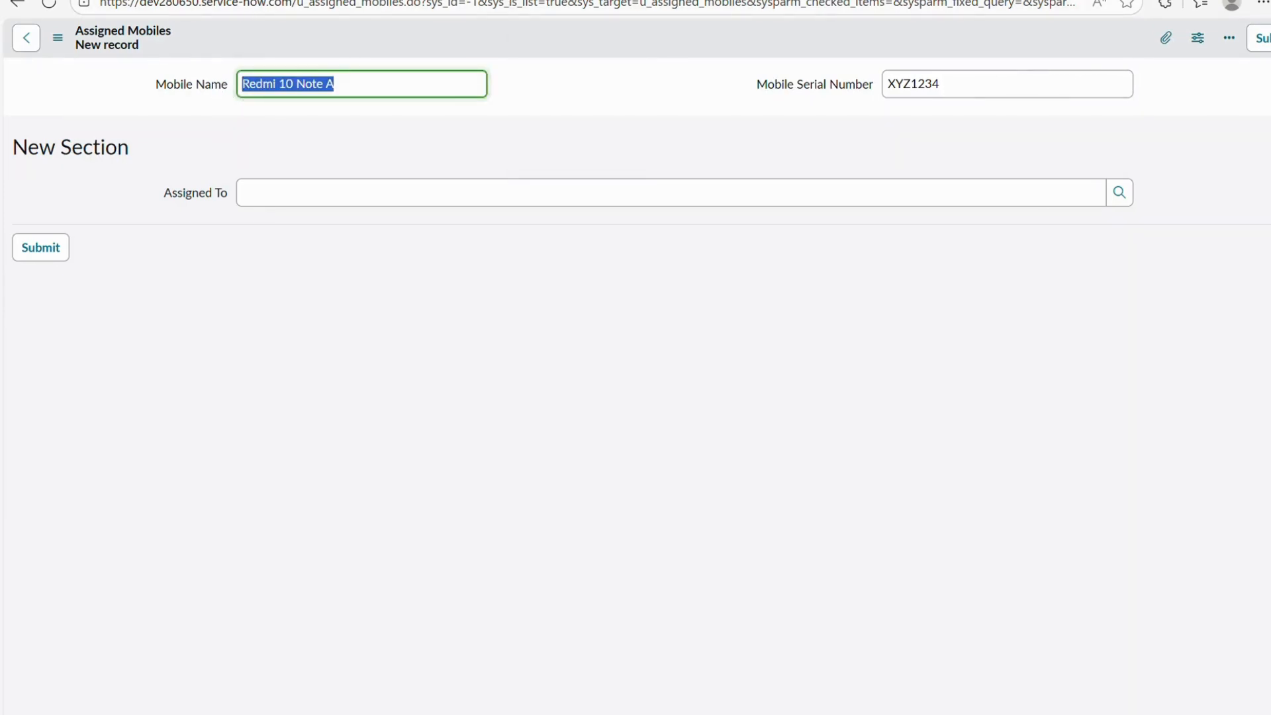
key("ctrl+Tab")
left_click(583, 326)
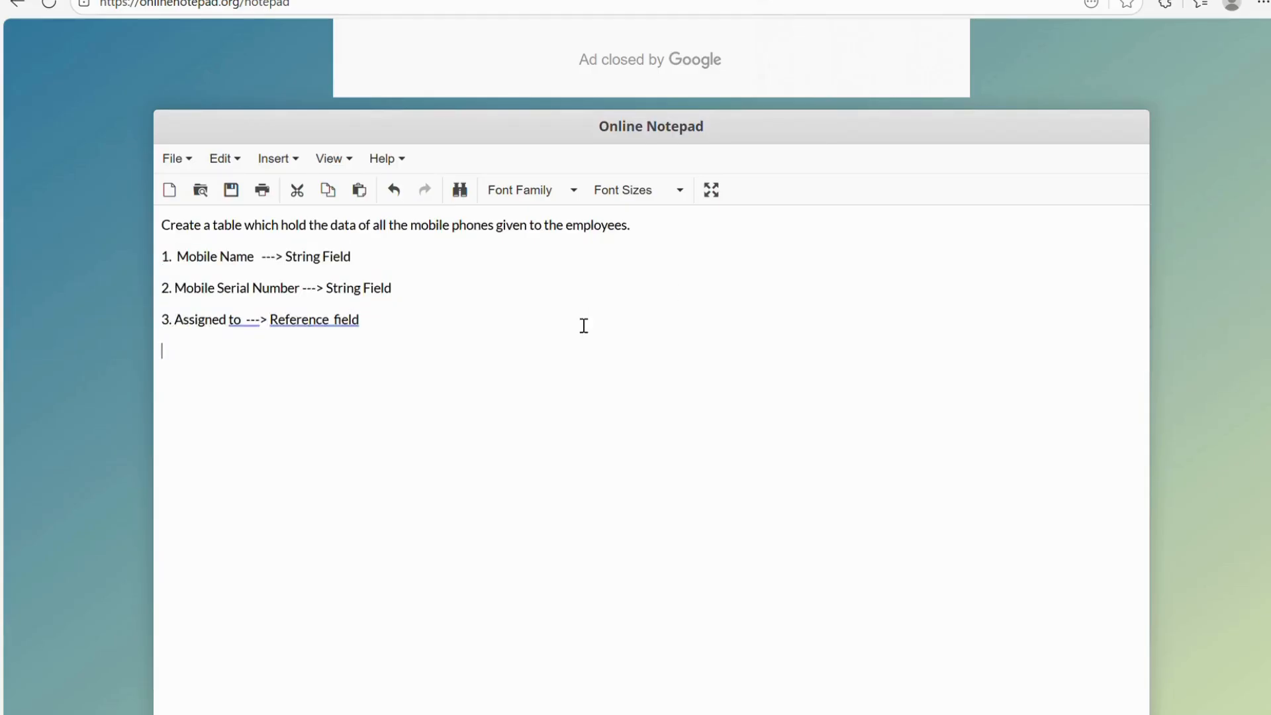
key("ctrl+v")
key("ctrl+Tab")
left_click_drag(1002, 87, 839, 100)
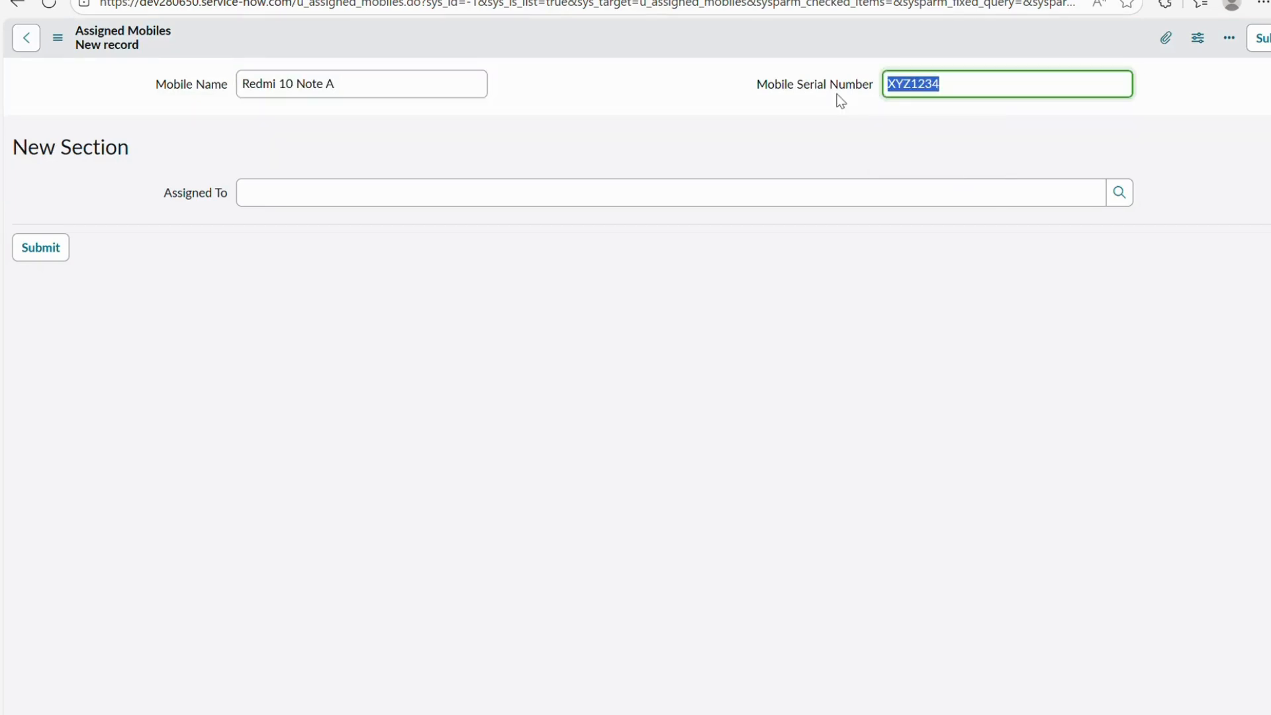
key("ctrl+c")
key("ctrl+Tab")
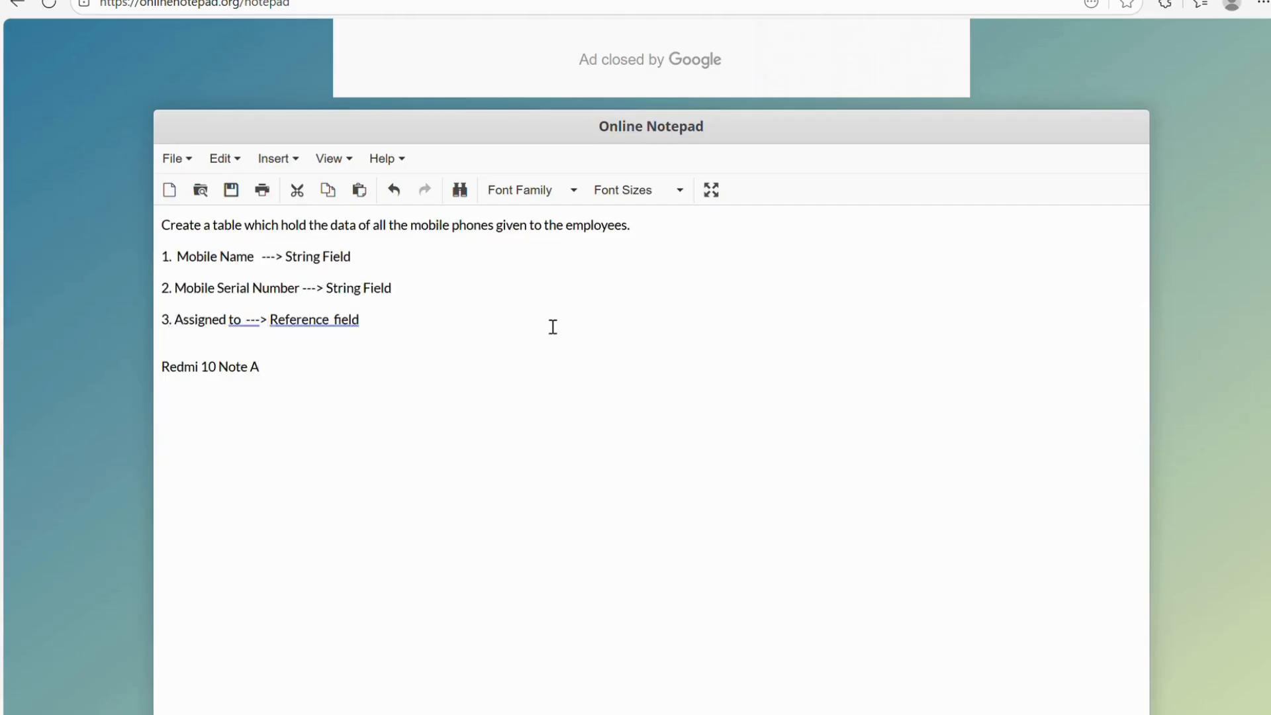
key("Return")
key("ctrl+v")
key("ctrl+Tab")
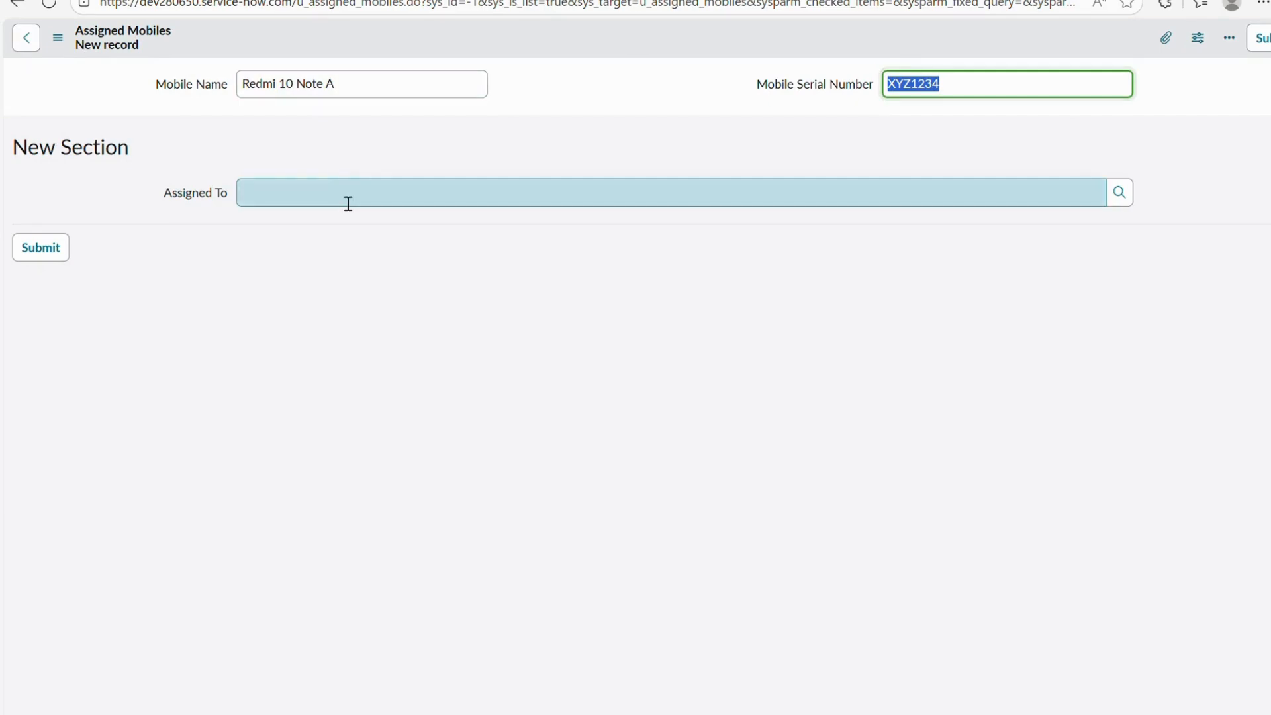
Reload the new record form and paste Redmi 10 Note A into Mobile Name.
right_click(617, 39)
left_click(650, 178)
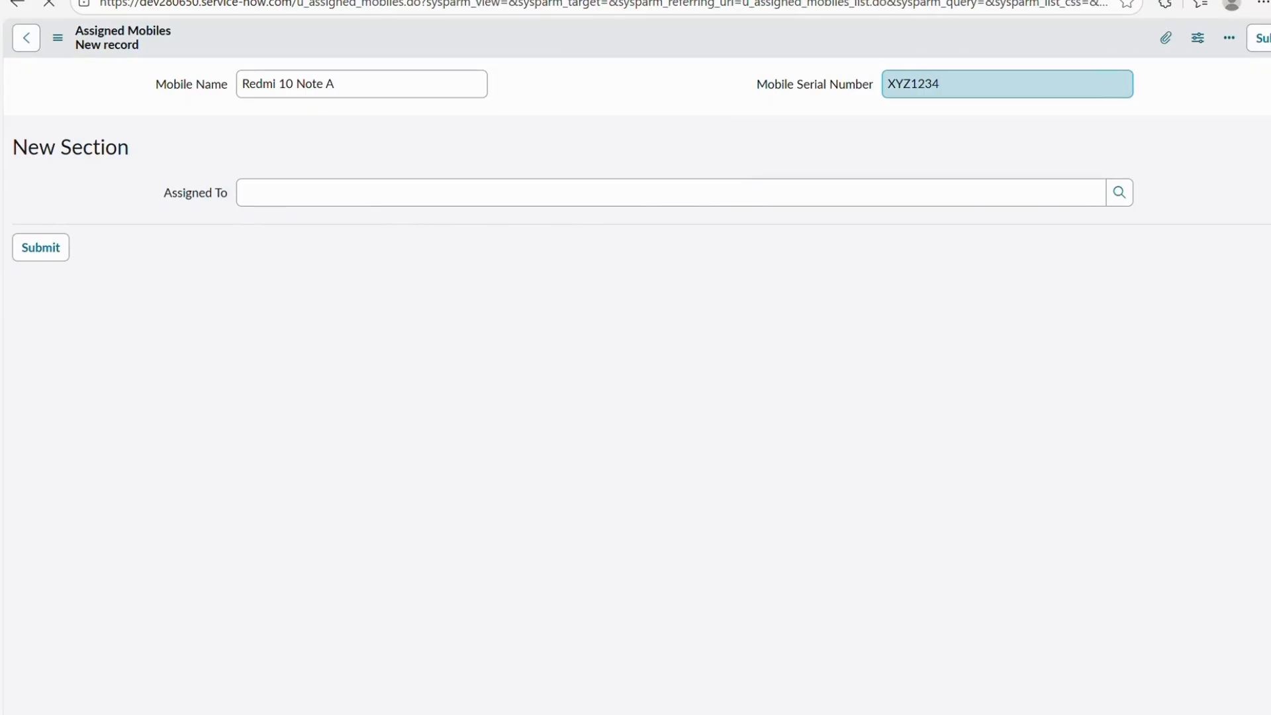
key("ctrl+Tab")
mouse_move(287, 366)
left_mouse_down()
mouse_move(164, 364)
mouse_move(276, 369)
left_mouse_up()
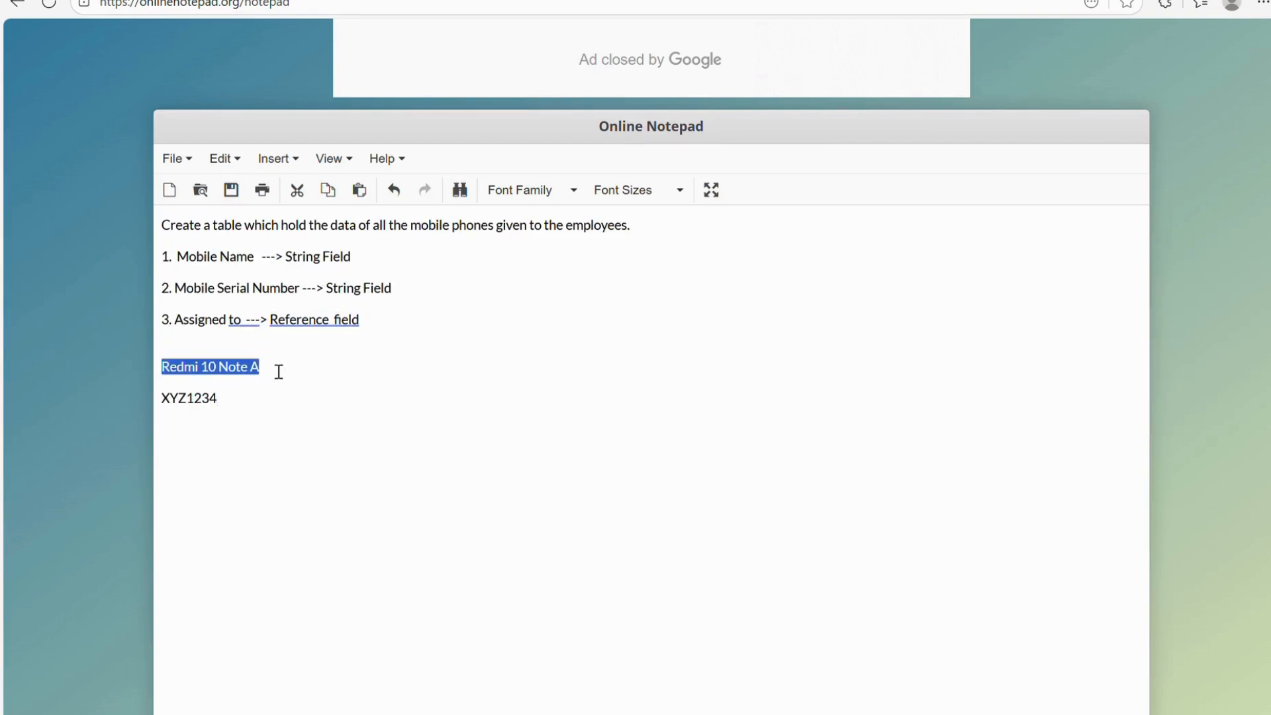
key("ctrl+Tab")
key("ctrl+v")
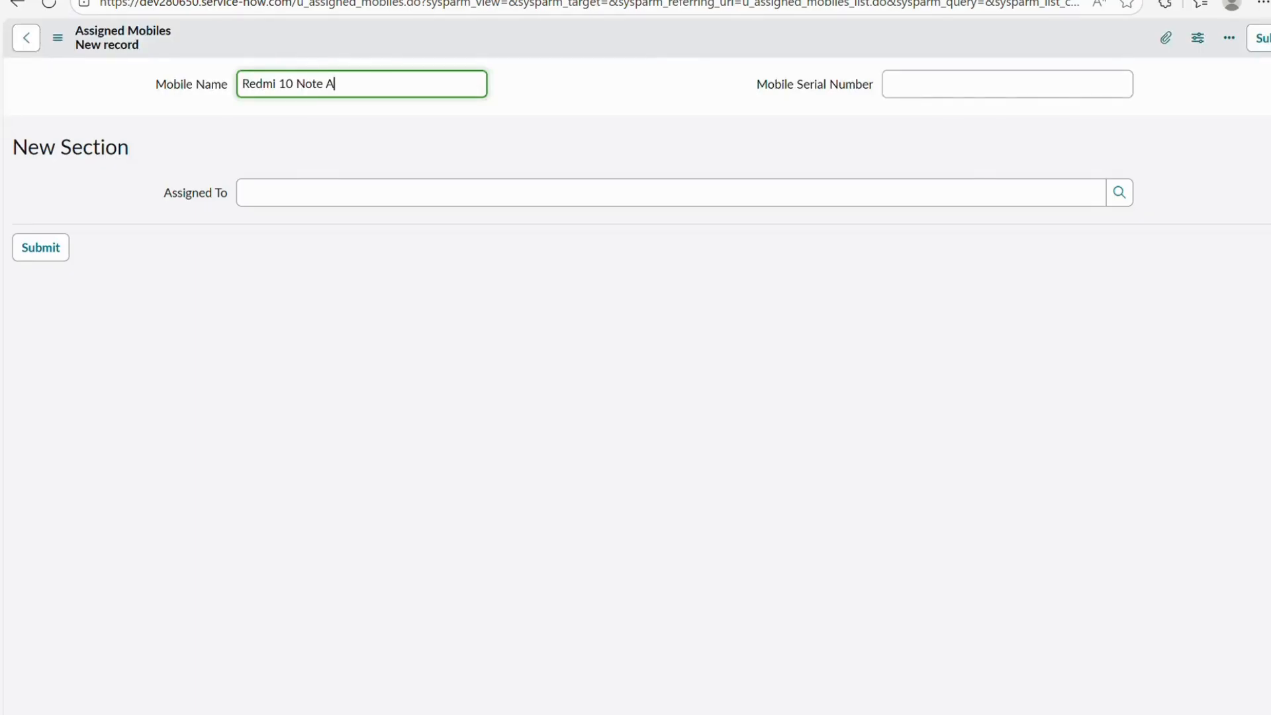
key("ctrl+Tab")
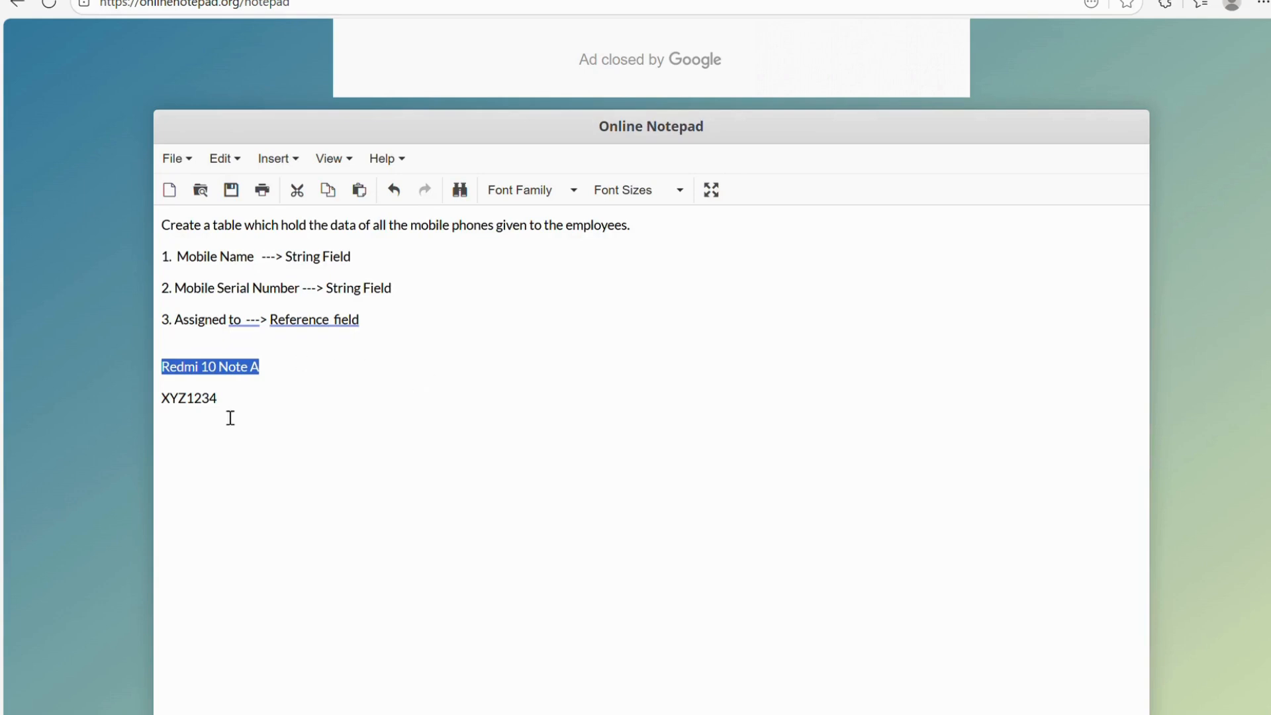
Paste the serial number XYZ1234 from the notes into Mobile Serial Number.
left_click(163, 401)
left_click_drag(172, 405, 263, 407)
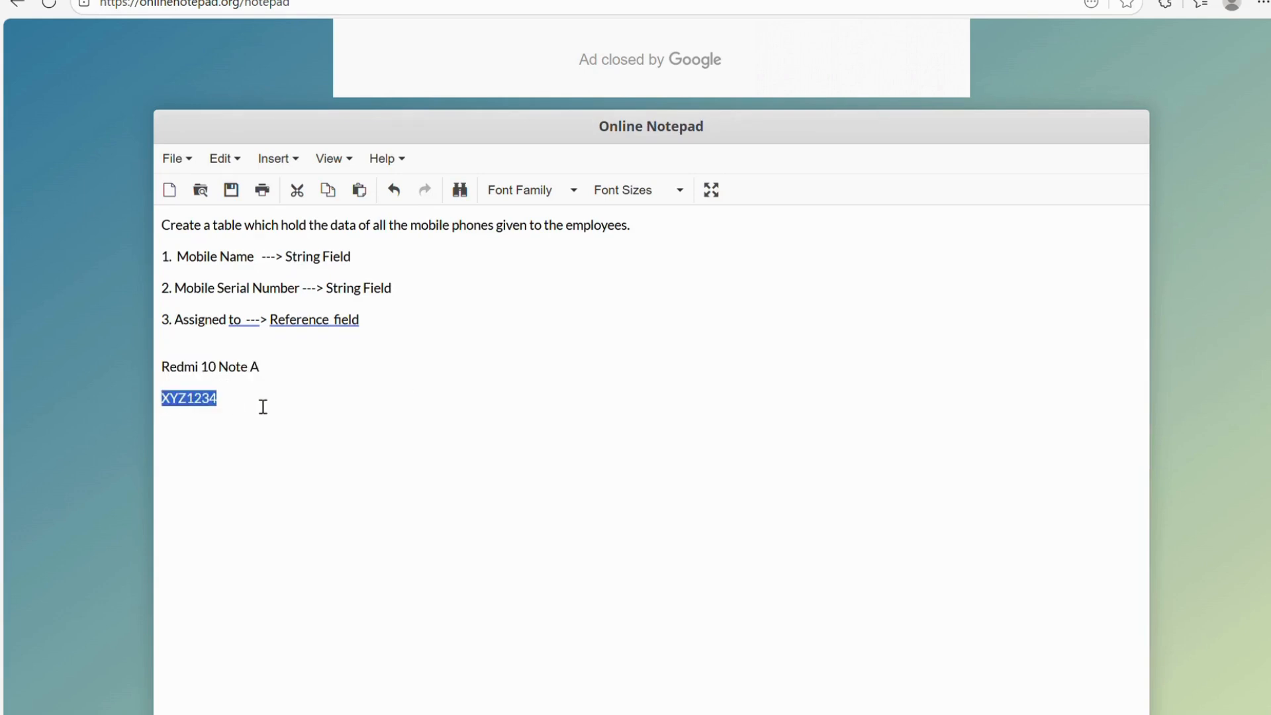
key("ctrl+c")
key("ctrl+Tab")
left_click(930, 92)
key("ctrl+v")
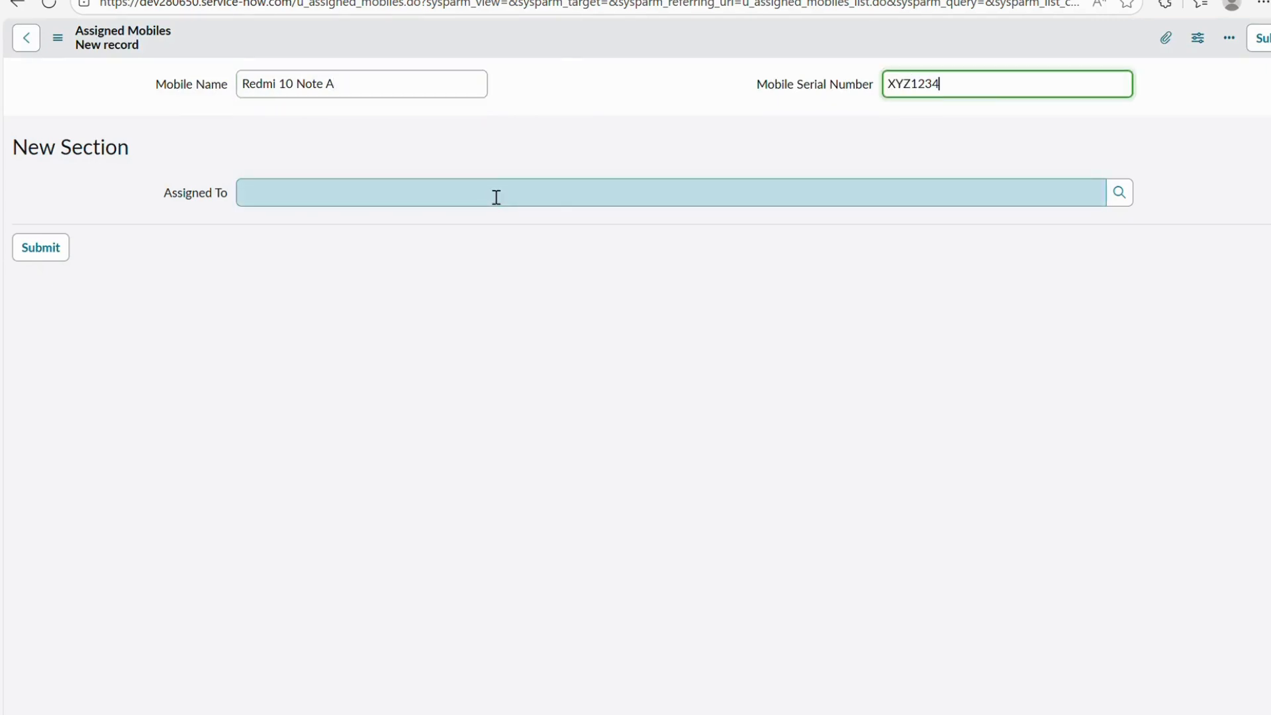
Pick a user for Assigned To through the magnifier lookup.
left_click(495, 197)
left_click(1124, 197)
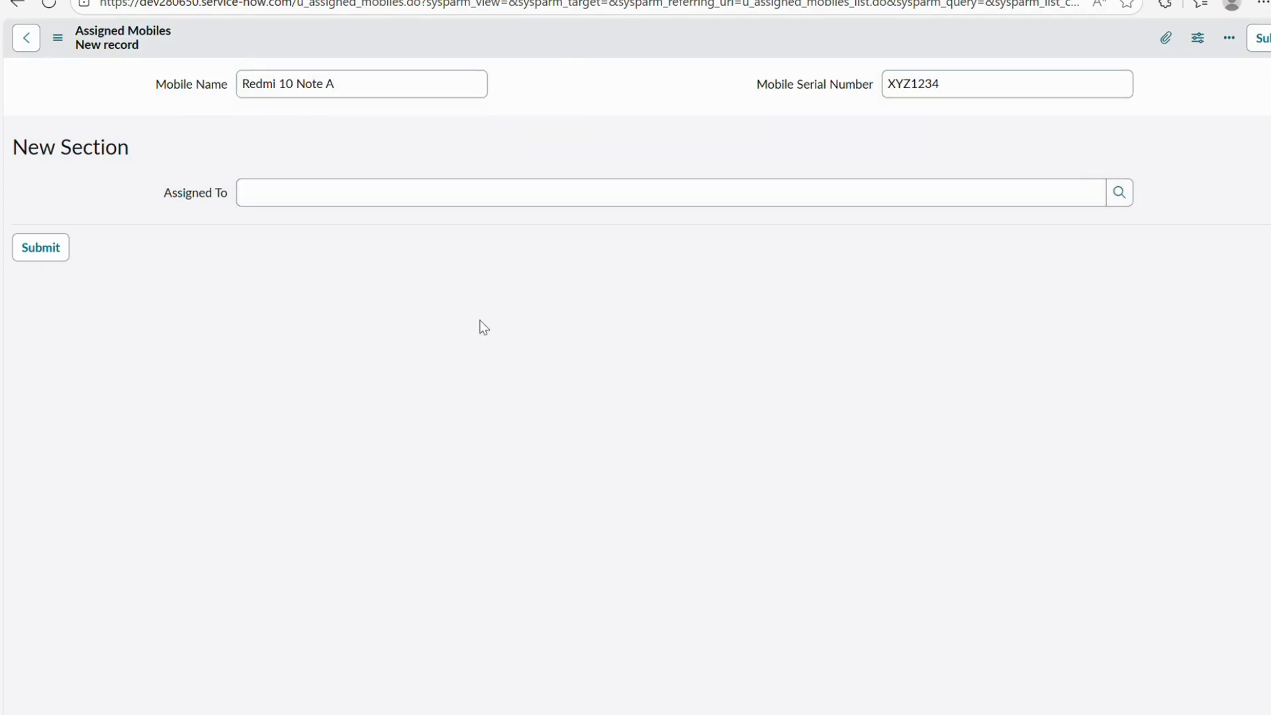
left_click(524, 398)
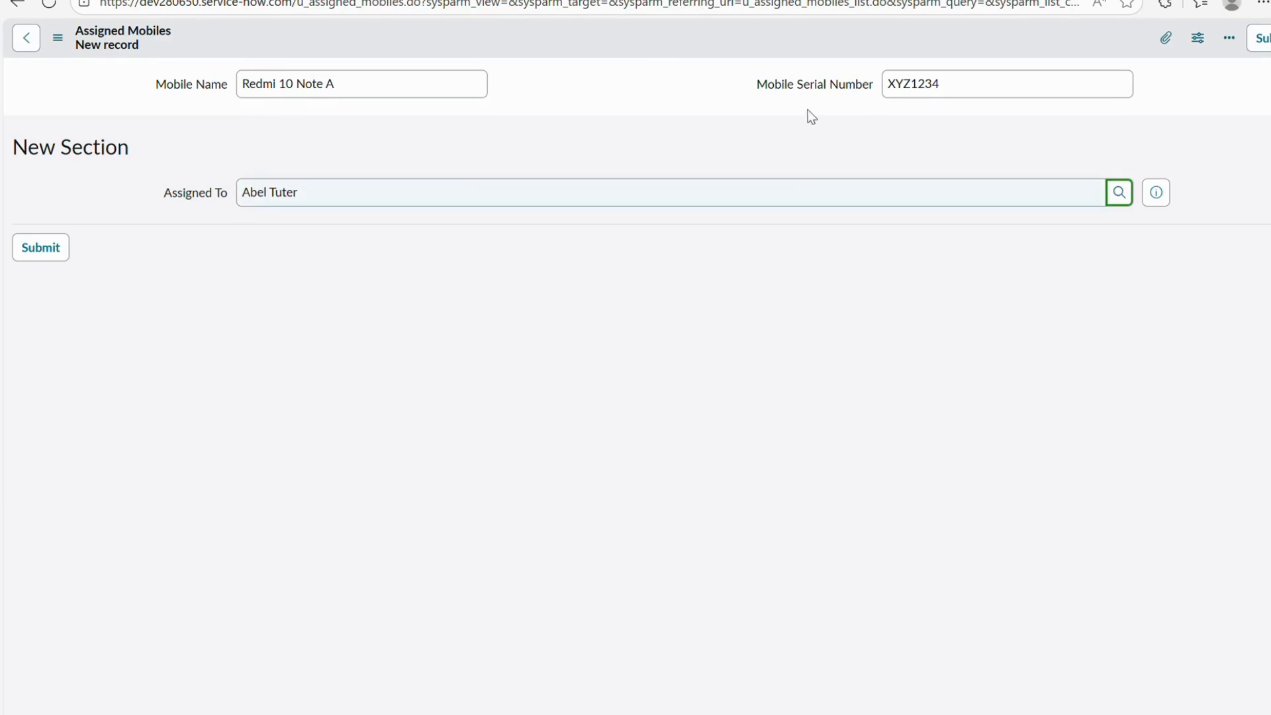
right_click(665, 43)
Save the Redmi 10 Note A record and reload the Assigned Mobiles list.
left_click(670, 47)
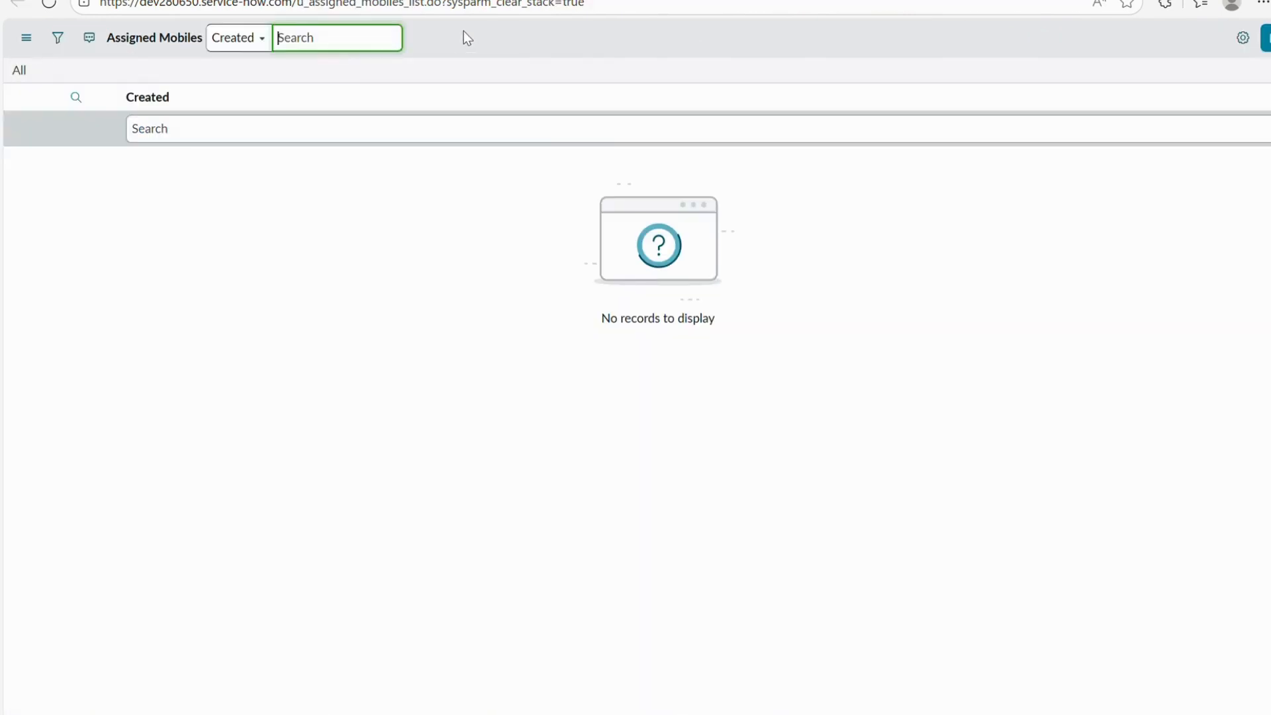
right_click(469, 40)
left_click(512, 132)
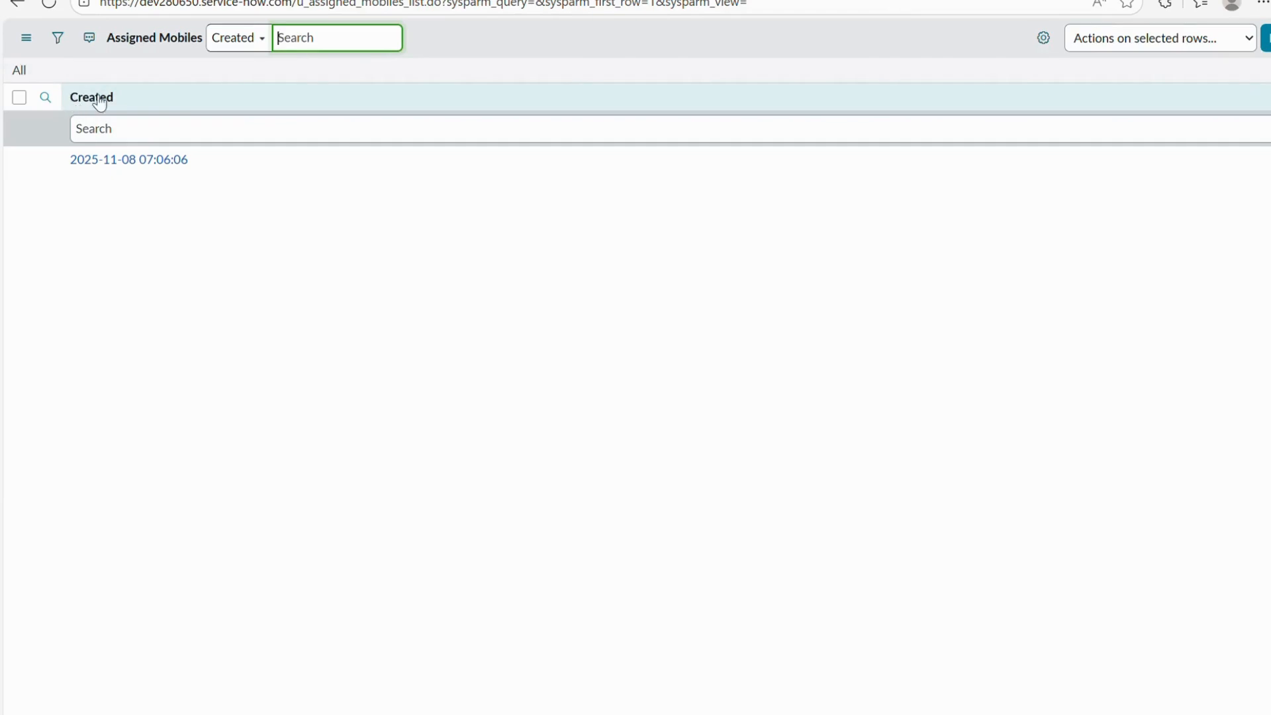
Add Assigned To, Mobile Name, Mobile Serial Number and Created by to the list's shown columns.
left_click(1046, 40)
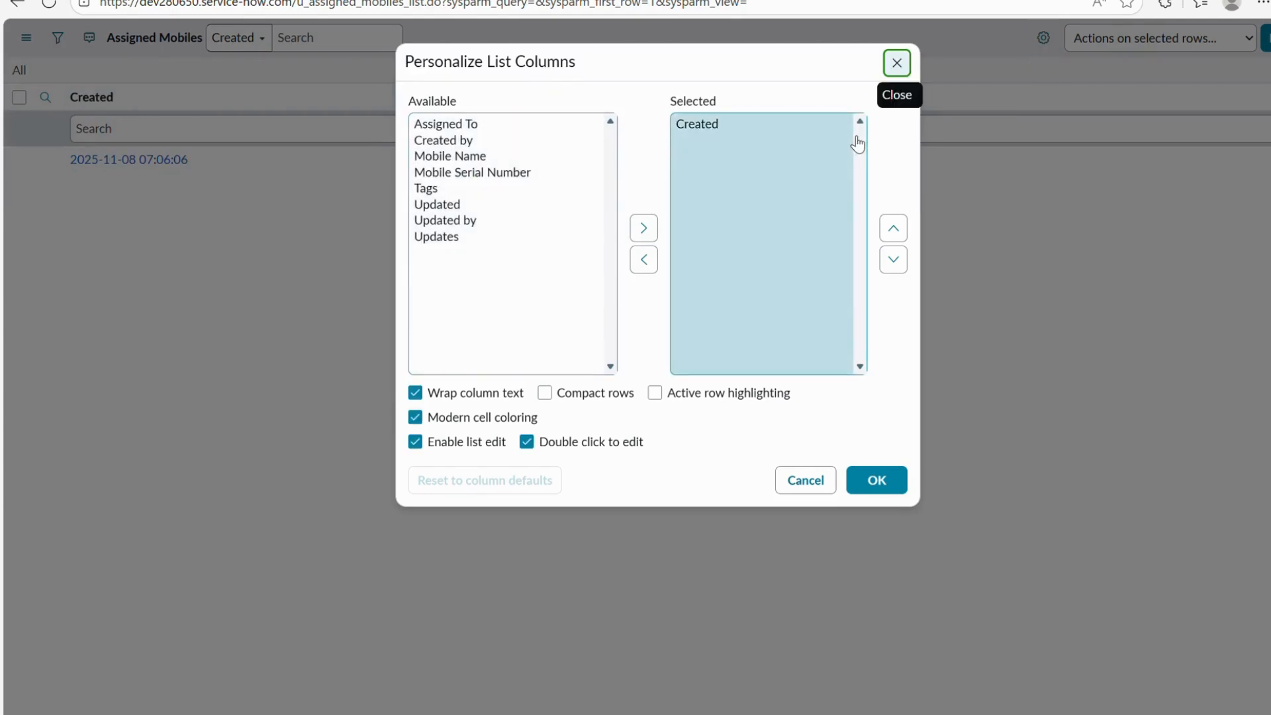
left_click(457, 125)
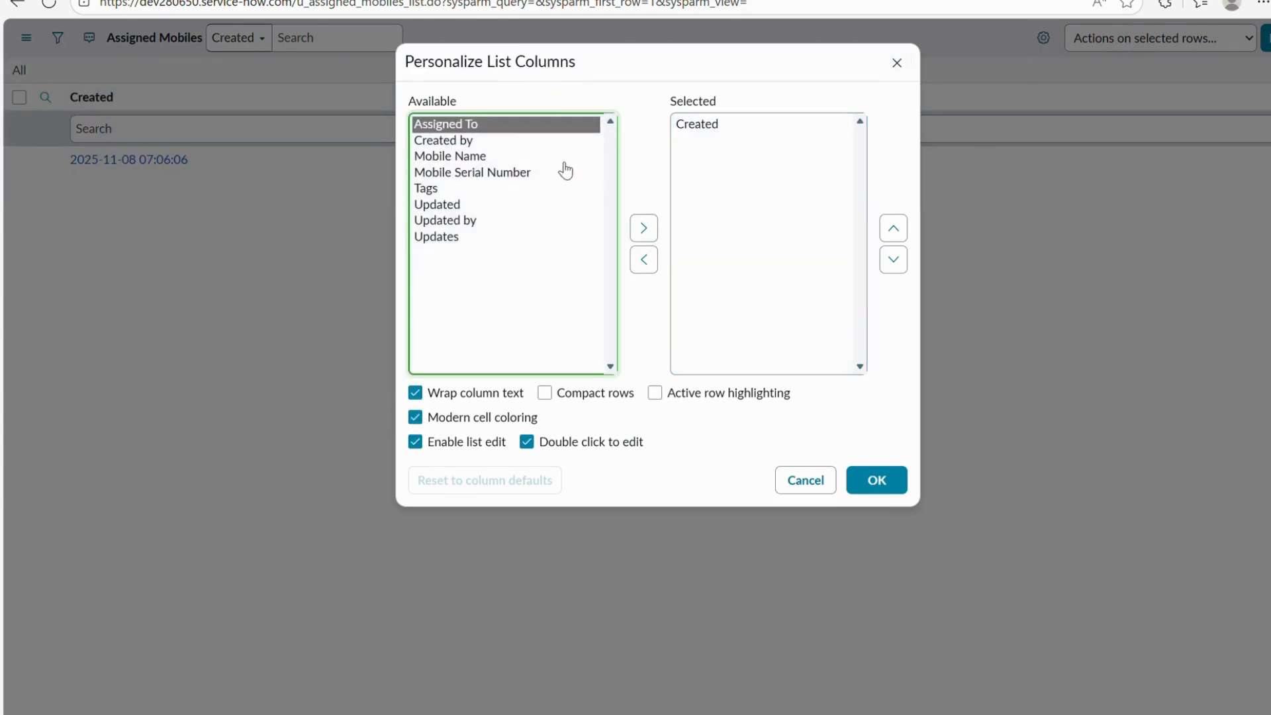
left_click(646, 230)
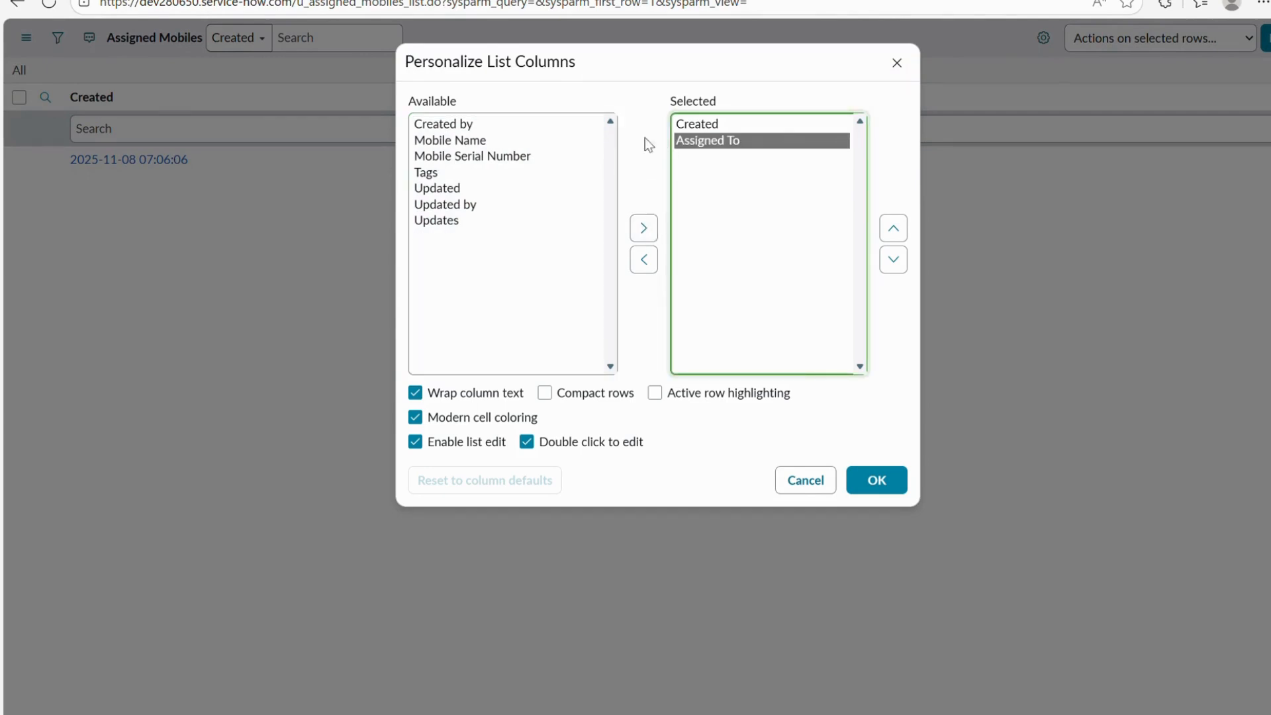
left_click(693, 126)
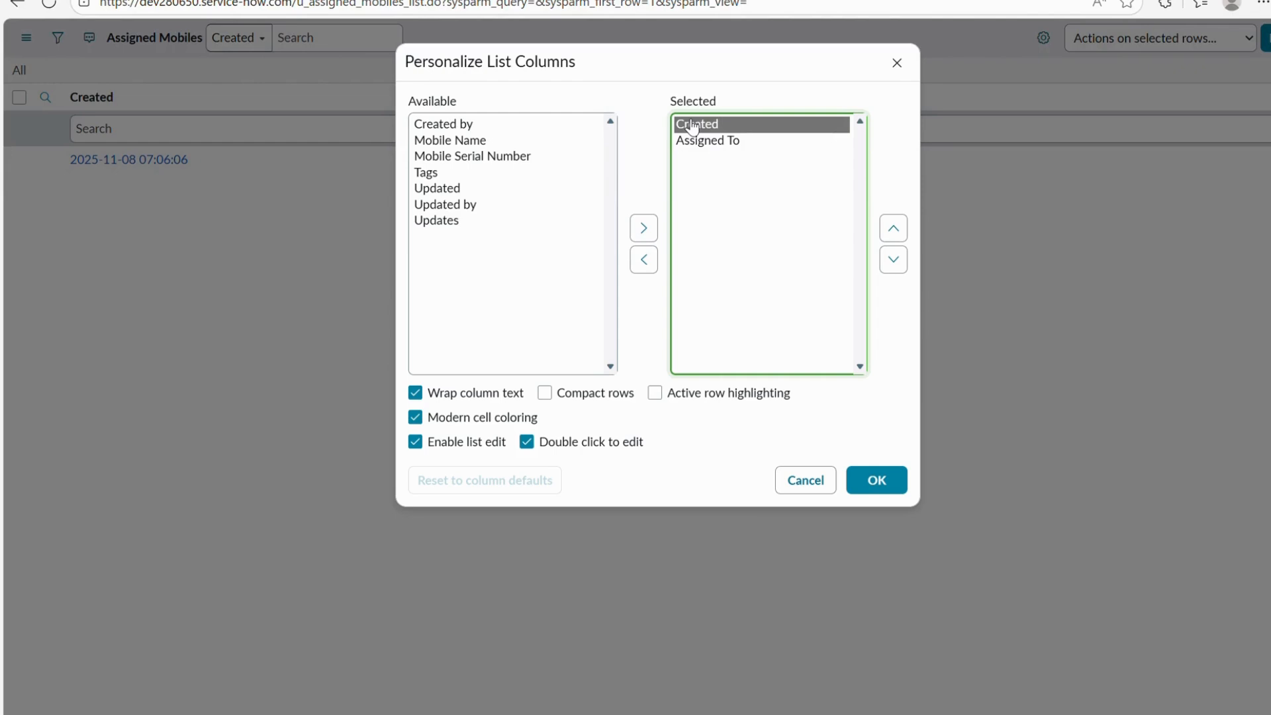
left_click(703, 141)
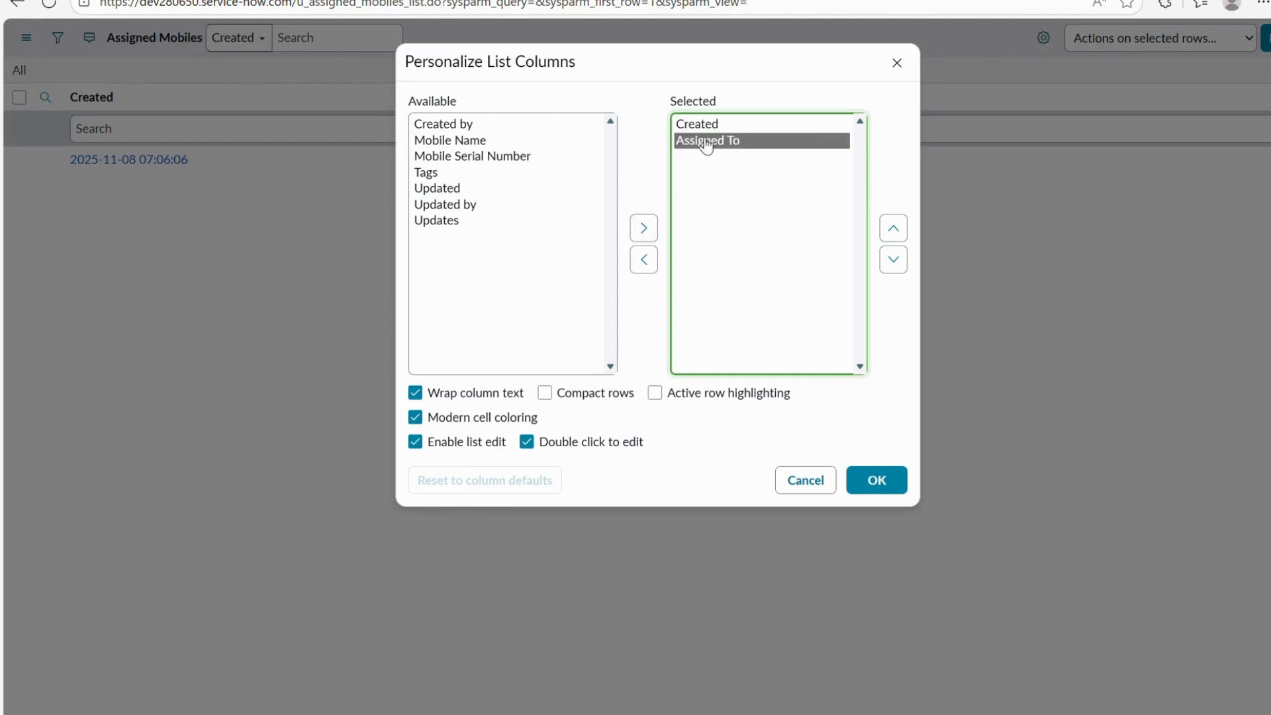
left_click(903, 227)
left_click(463, 141)
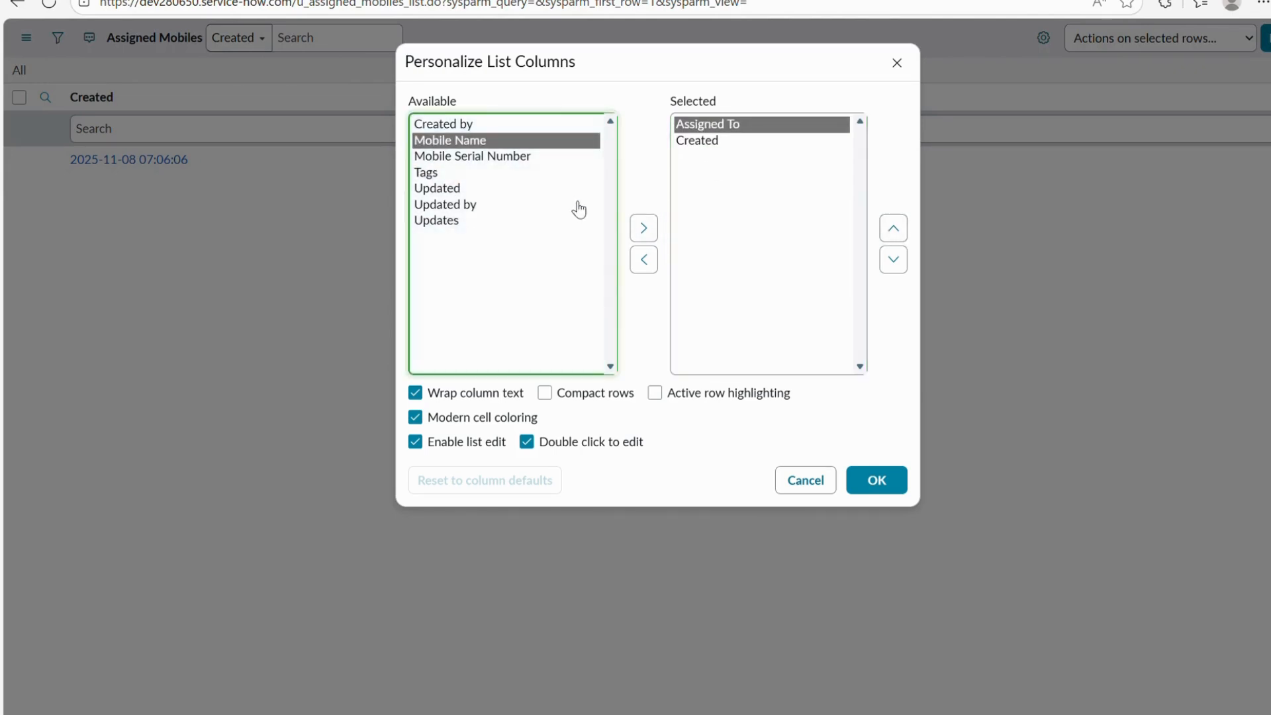
left_click(644, 230)
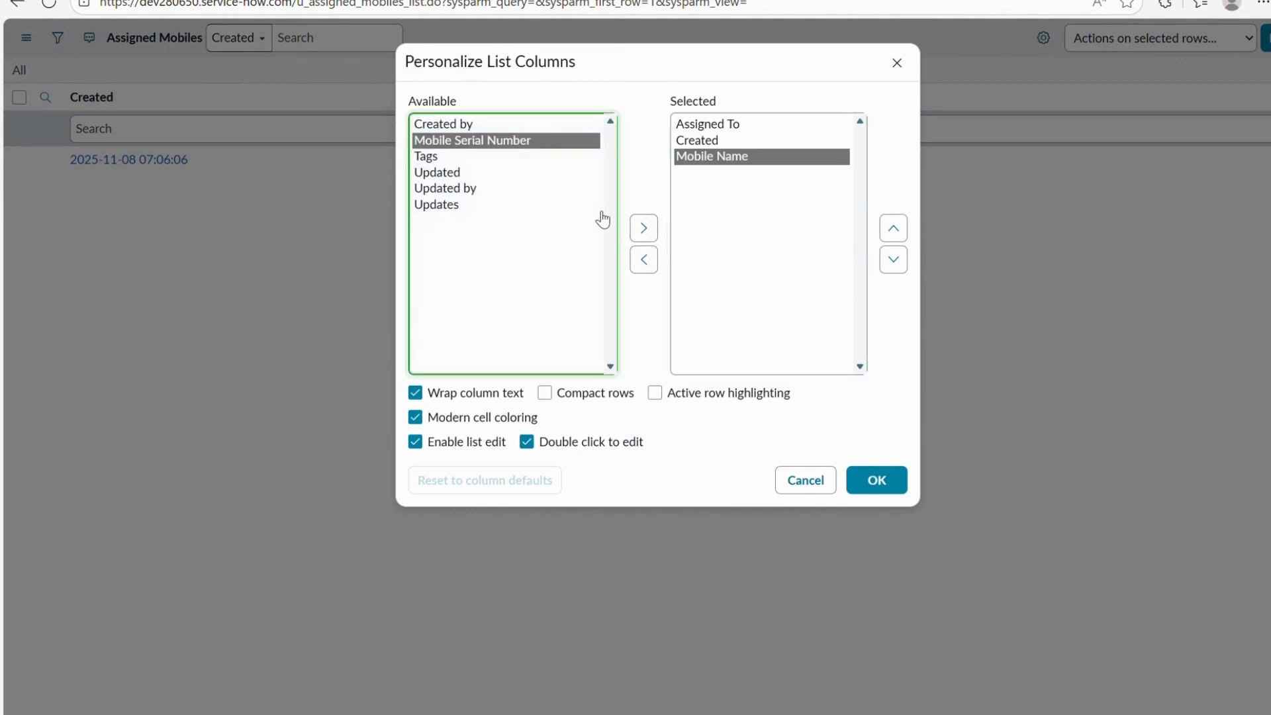
left_click(643, 228)
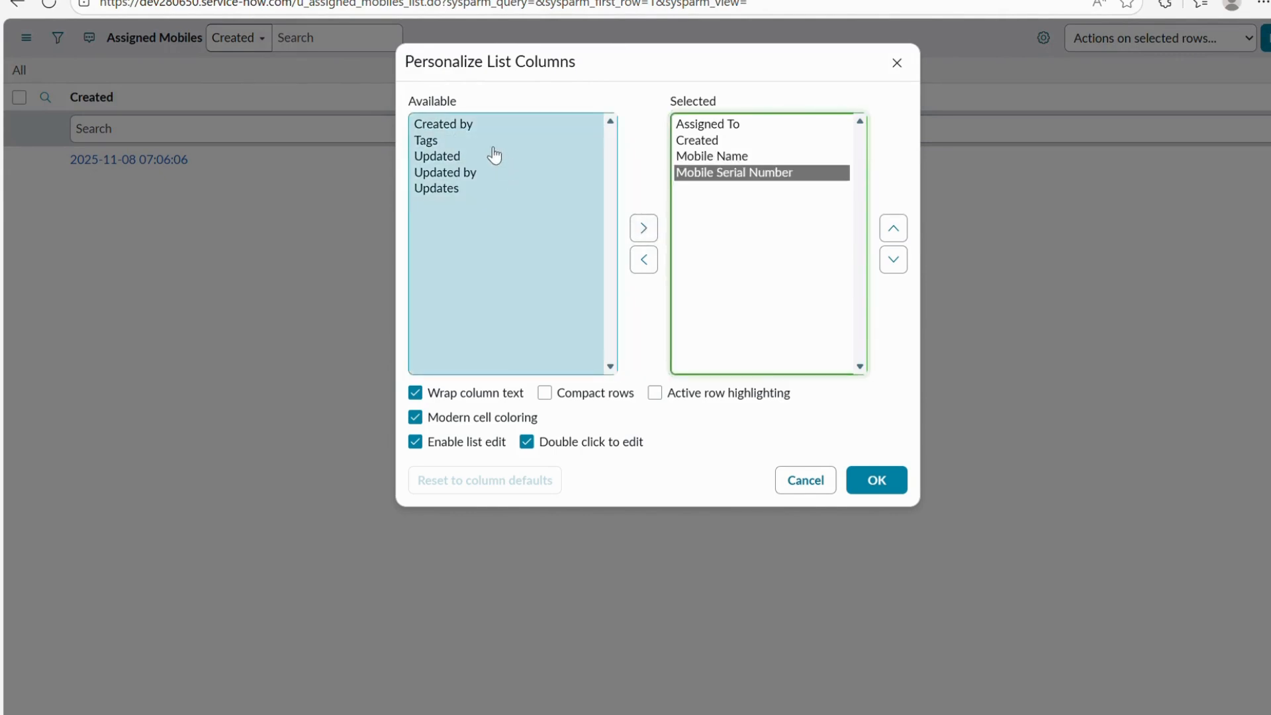
left_click(488, 125)
left_click(642, 231)
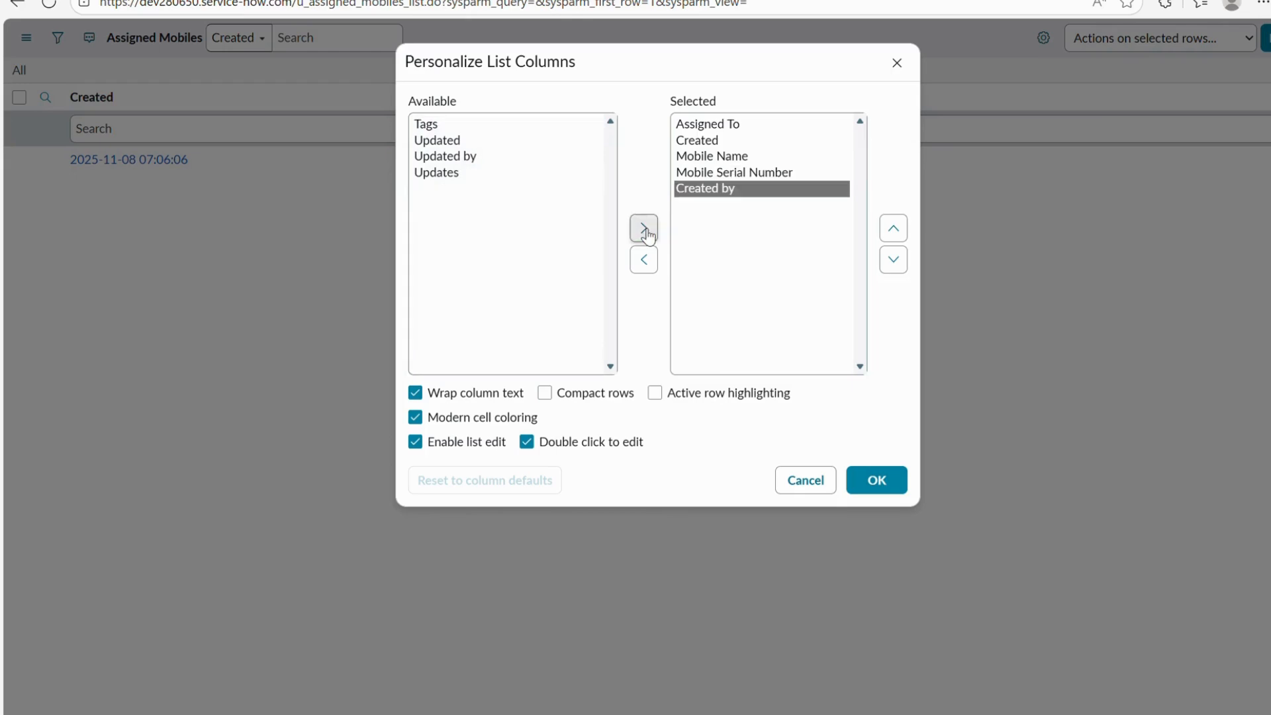
Reorder columns to Mobile Name, Mobile Serial Number, Assigned To, Created by, Created, and apply.
left_click(712, 129)
left_click(695, 143)
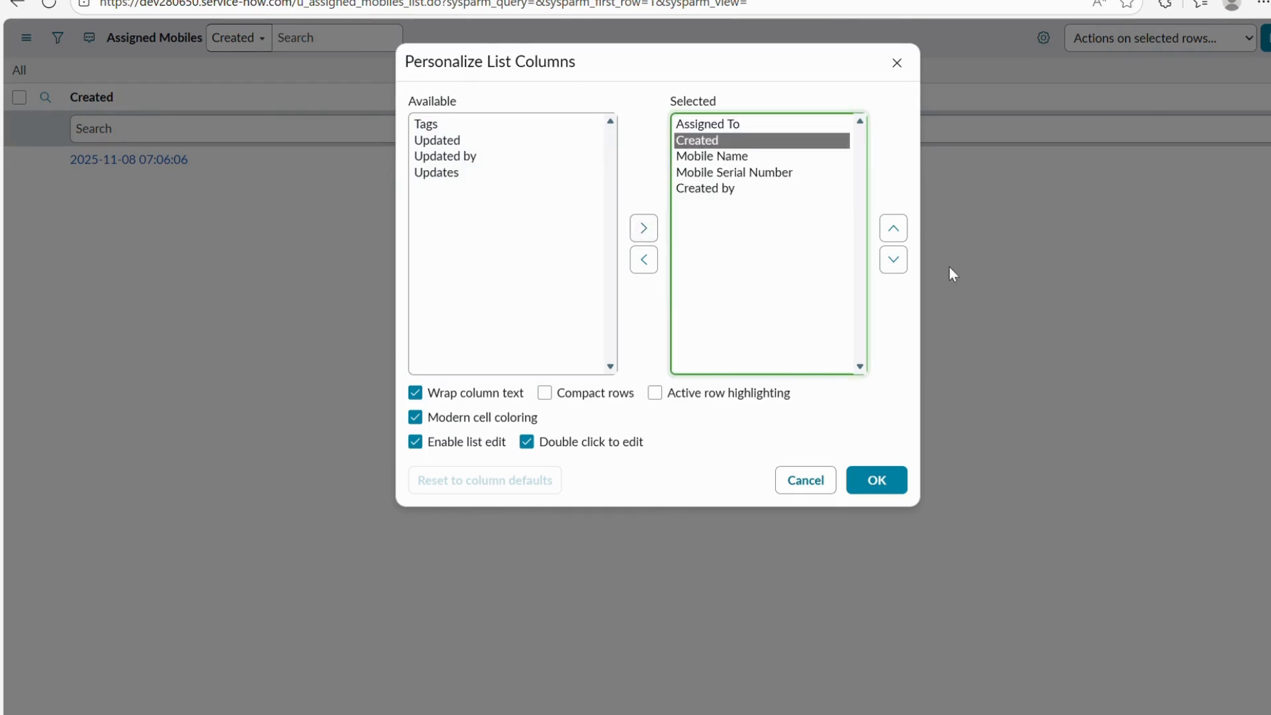
left_click(893, 259)
left_click(893, 259)
left_click(893, 258)
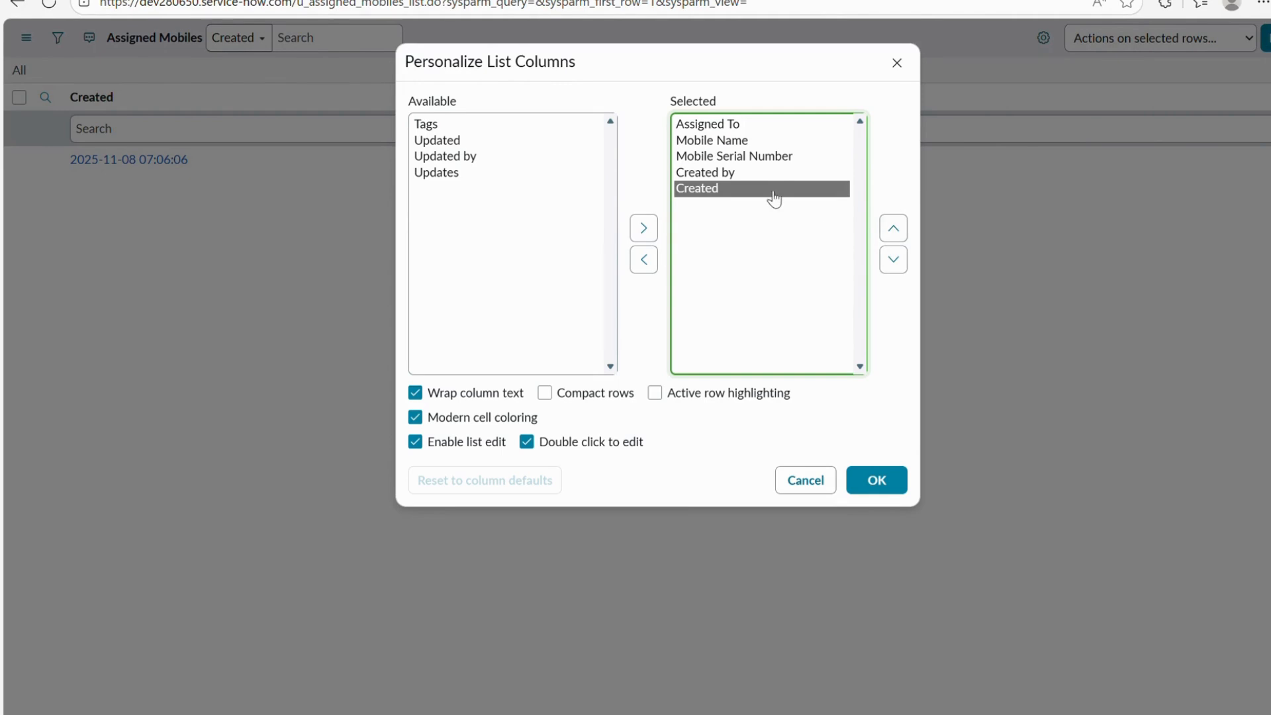
left_click(728, 141)
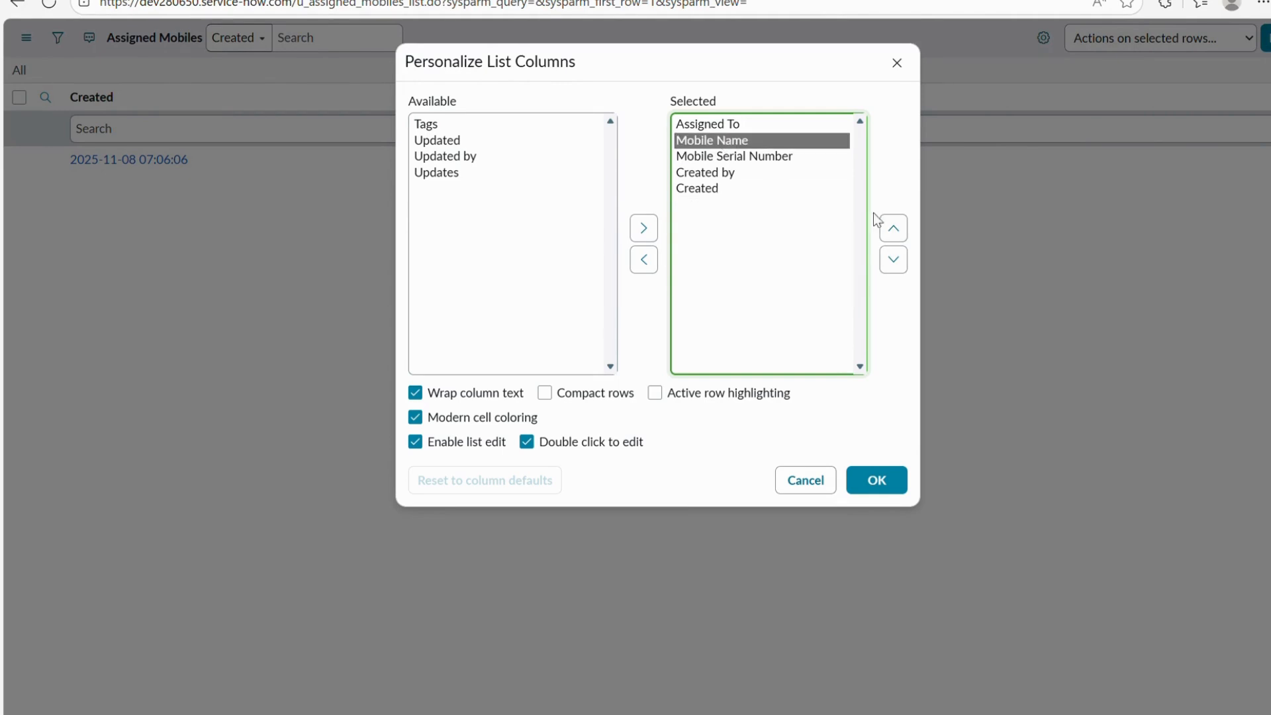
left_click(904, 238)
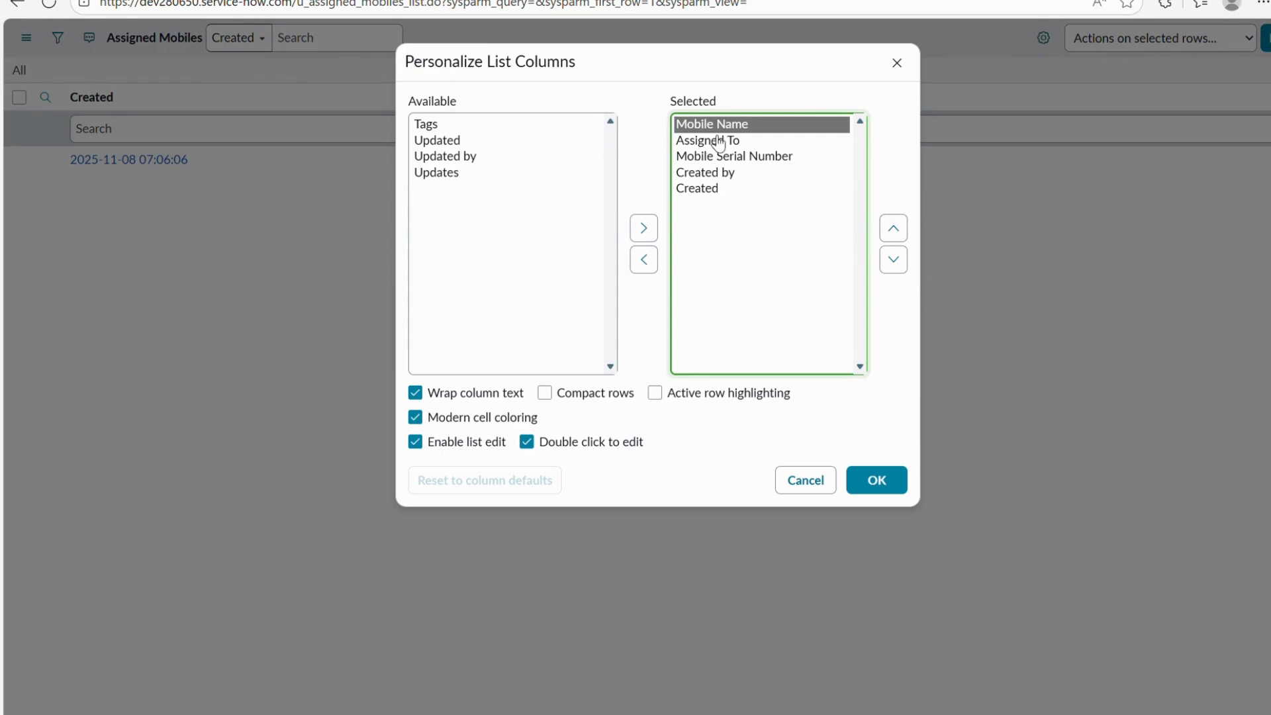
left_click(770, 158)
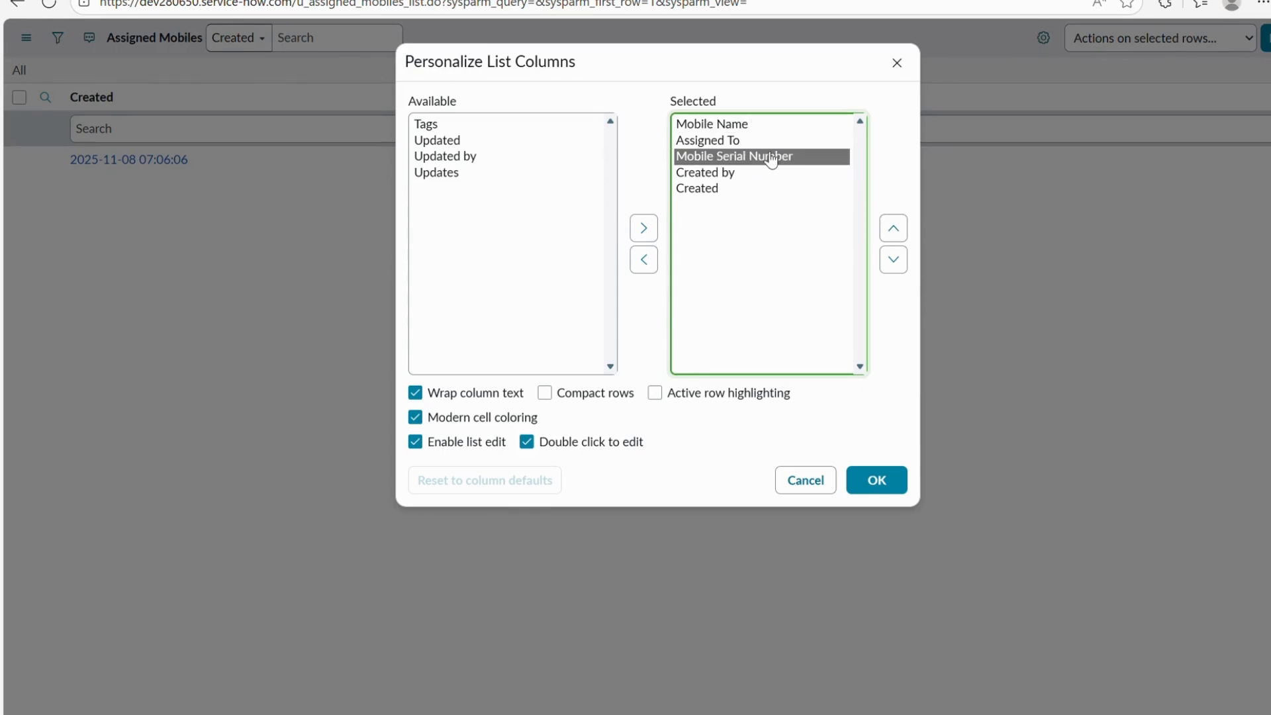
left_click(892, 225)
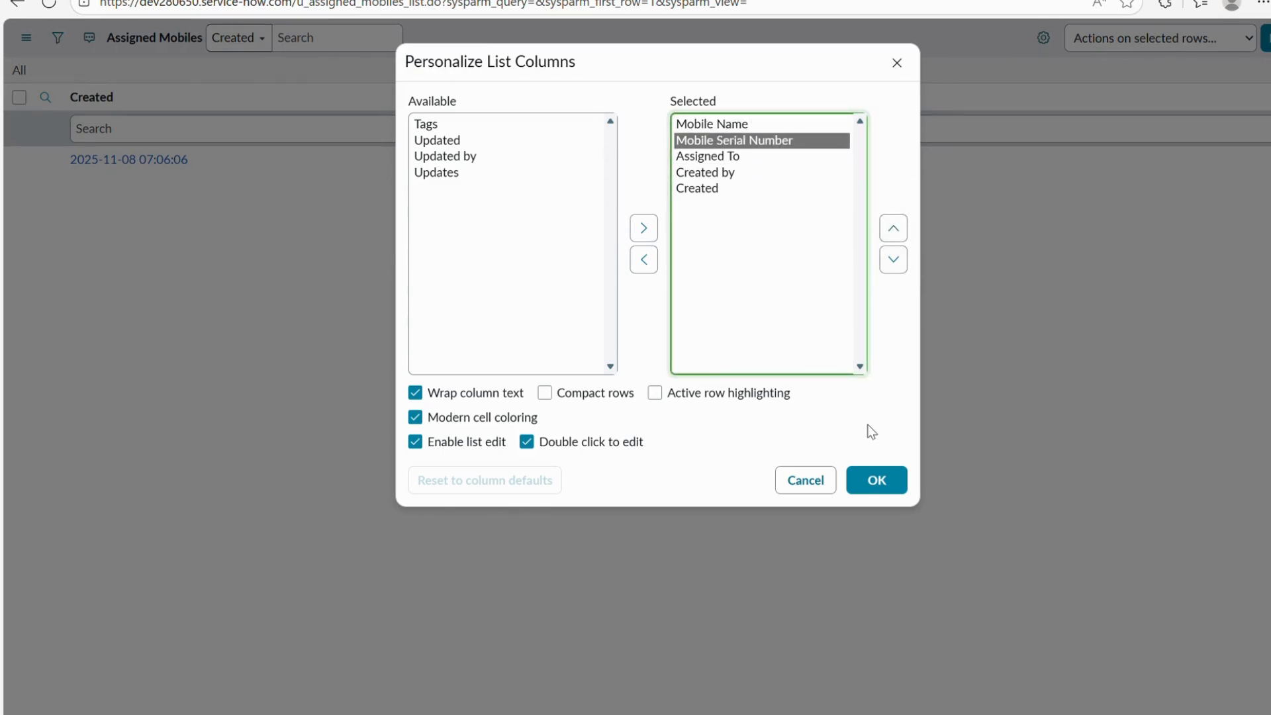
left_click(877, 480)
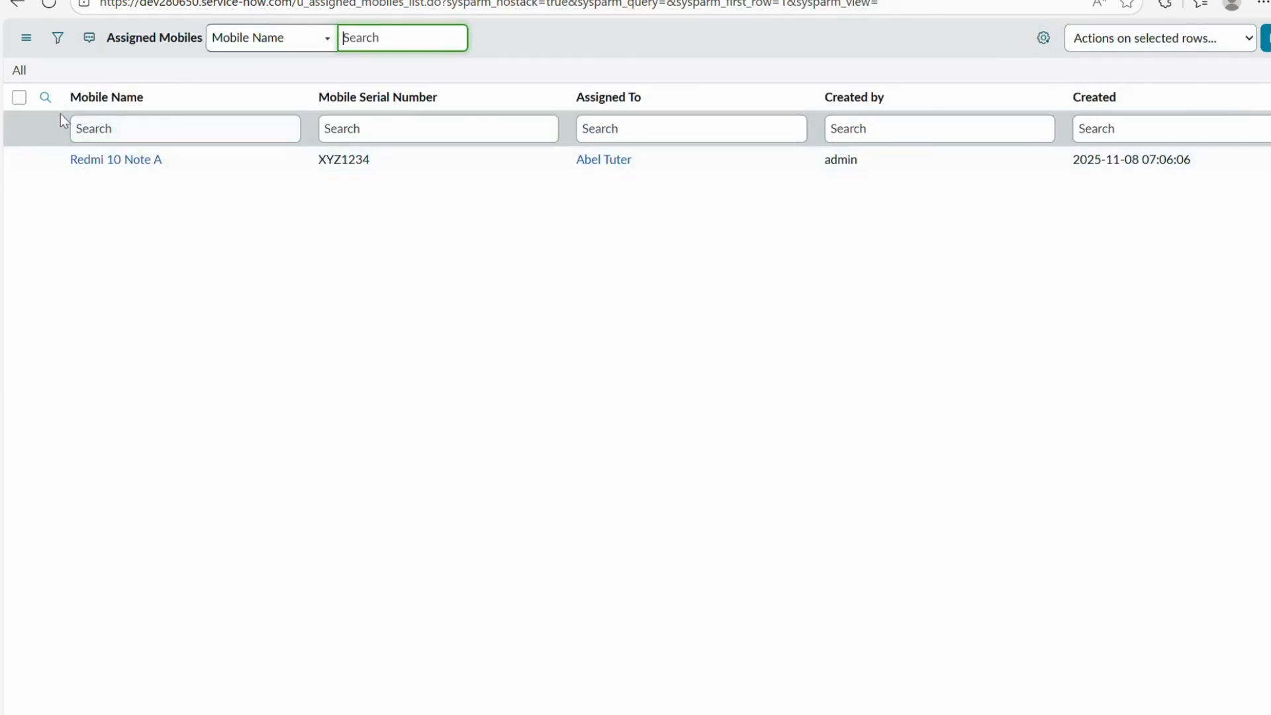
Check the Redmi 10 Note A row under the Mobile Name column heading.
left_click_drag(69, 101, 131, 104)
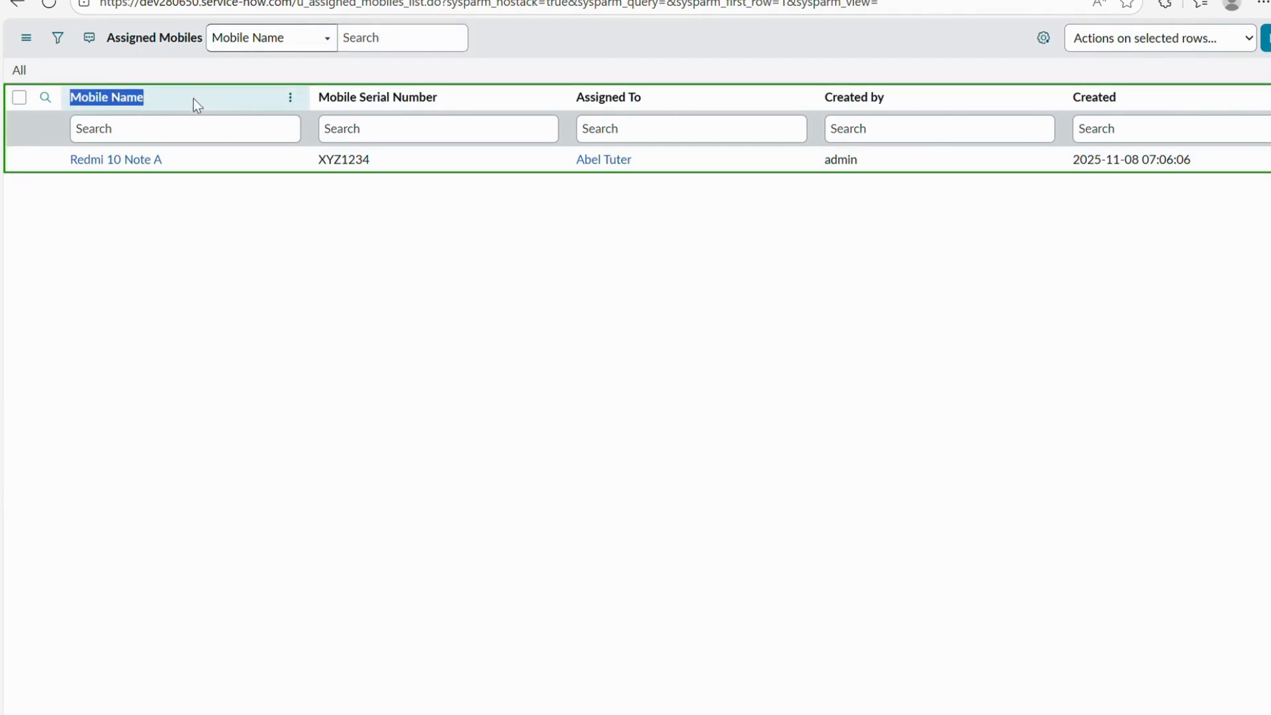
left_click(665, 30)
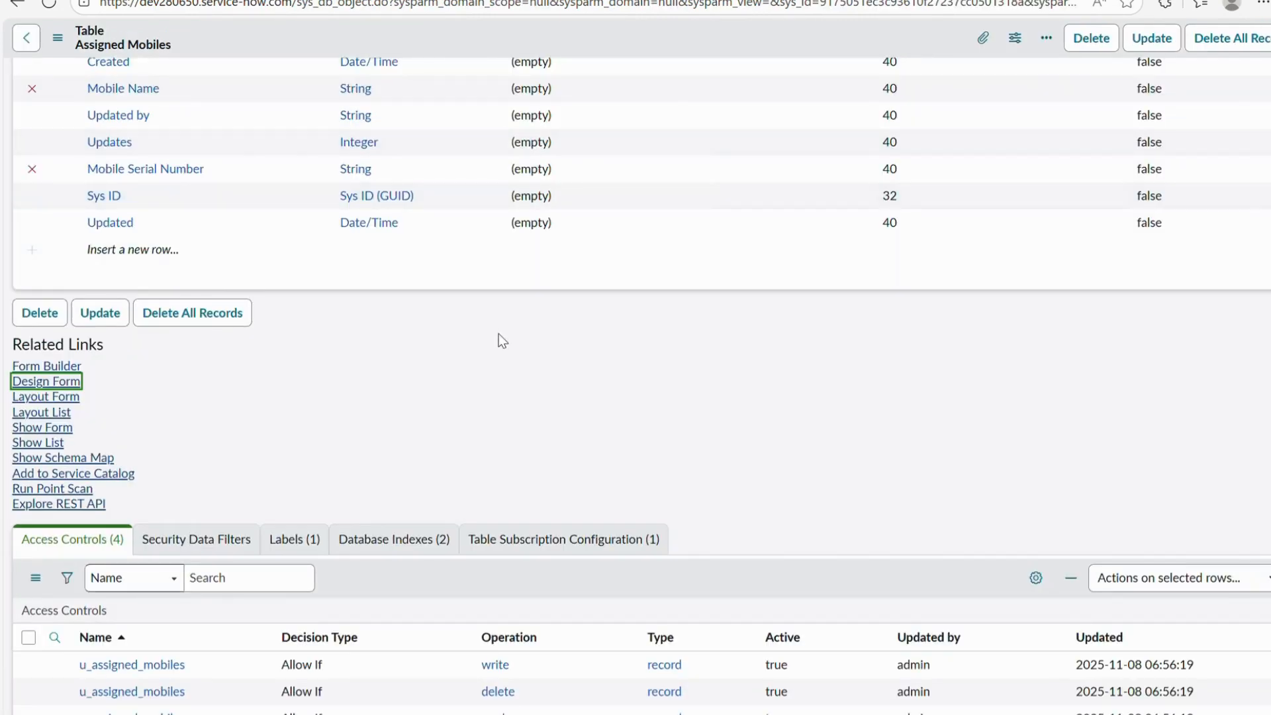
Scroll the table record down to Related Links and choose Show Schema Map.
scroll(498, 334, "down", 1)
scroll(499, 334, "down", 1)
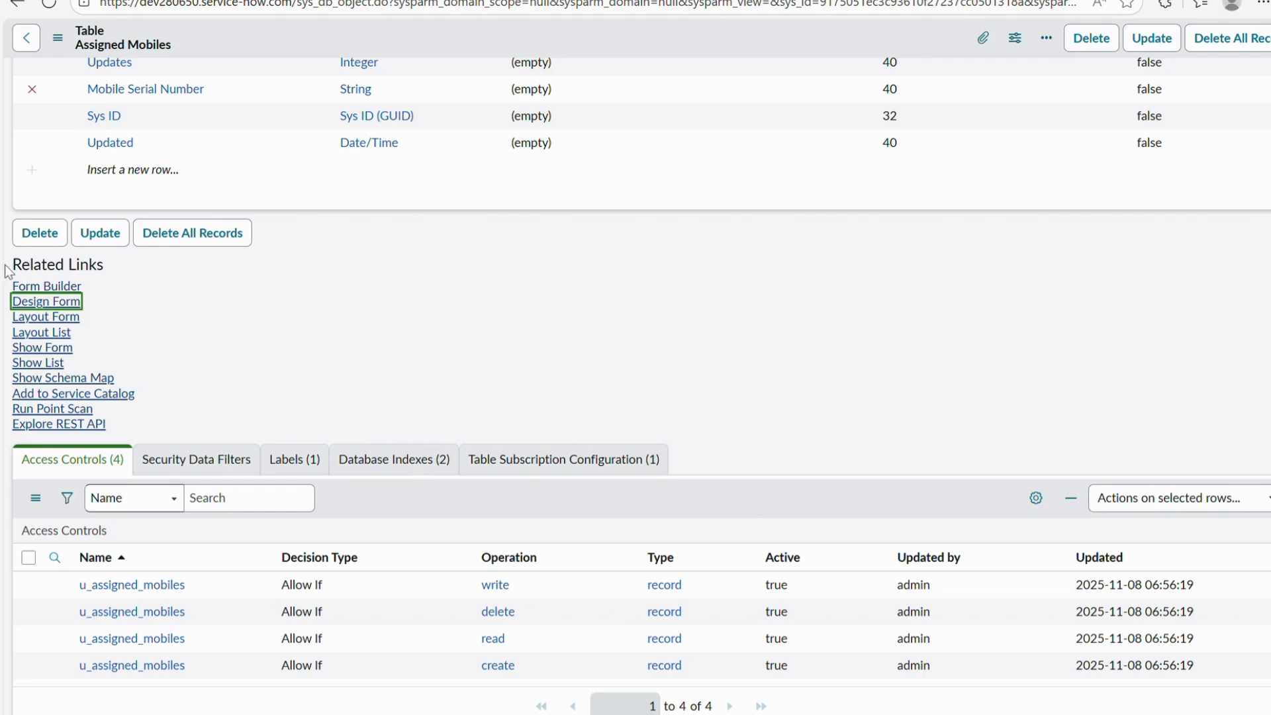
left_click_drag(6, 265, 122, 266)
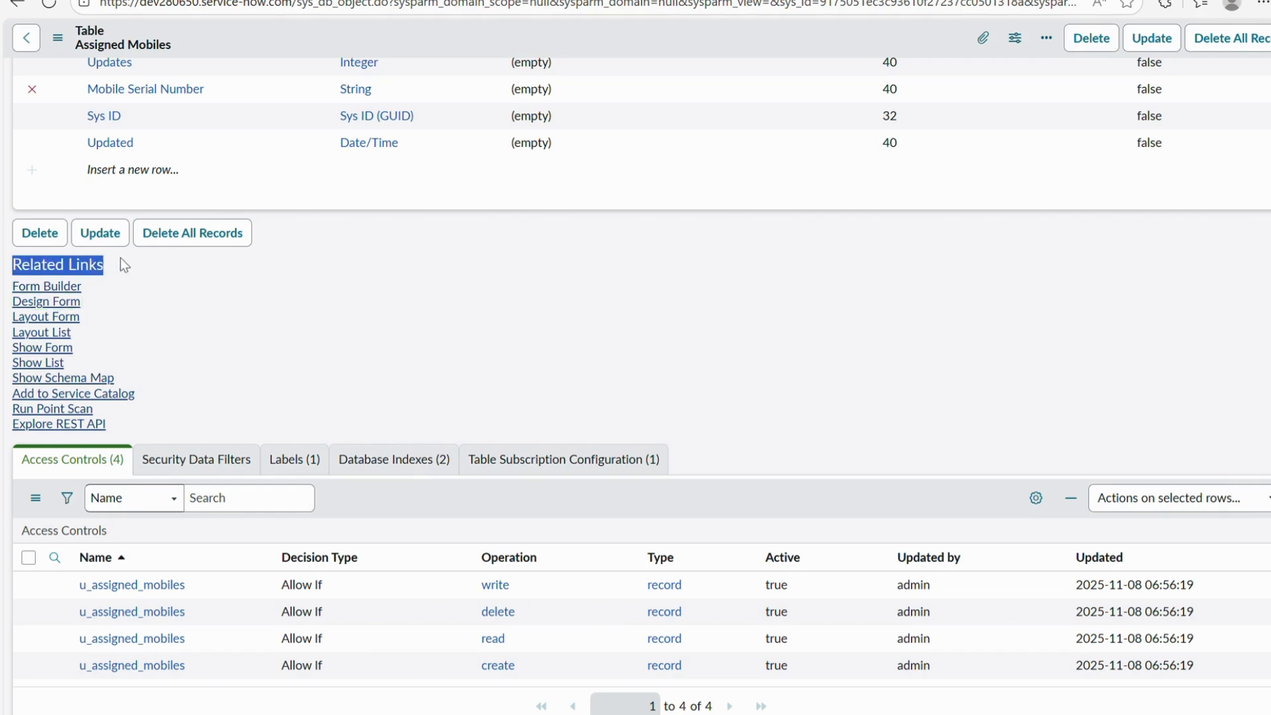
left_click(69, 383)
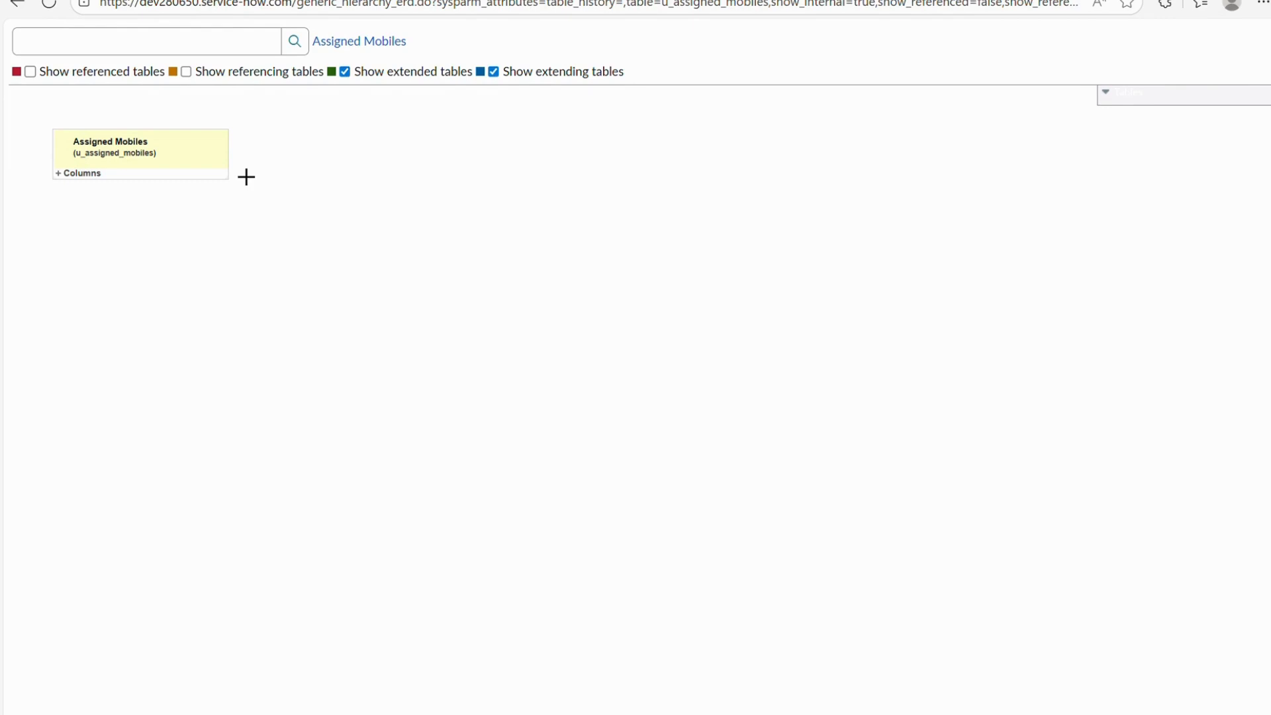
Enable Show referenced tables and Show referencing tables, then expand the Assigned Mobiles columns.
left_click(66, 178)
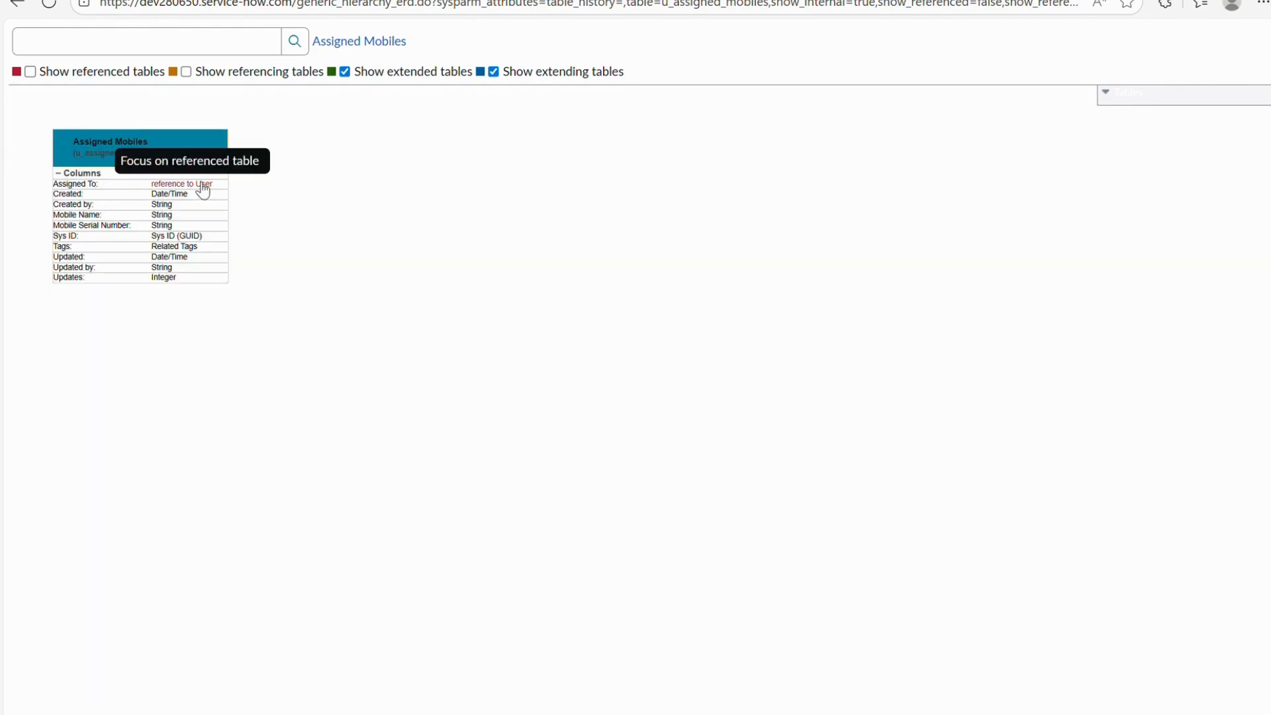
left_click(31, 71)
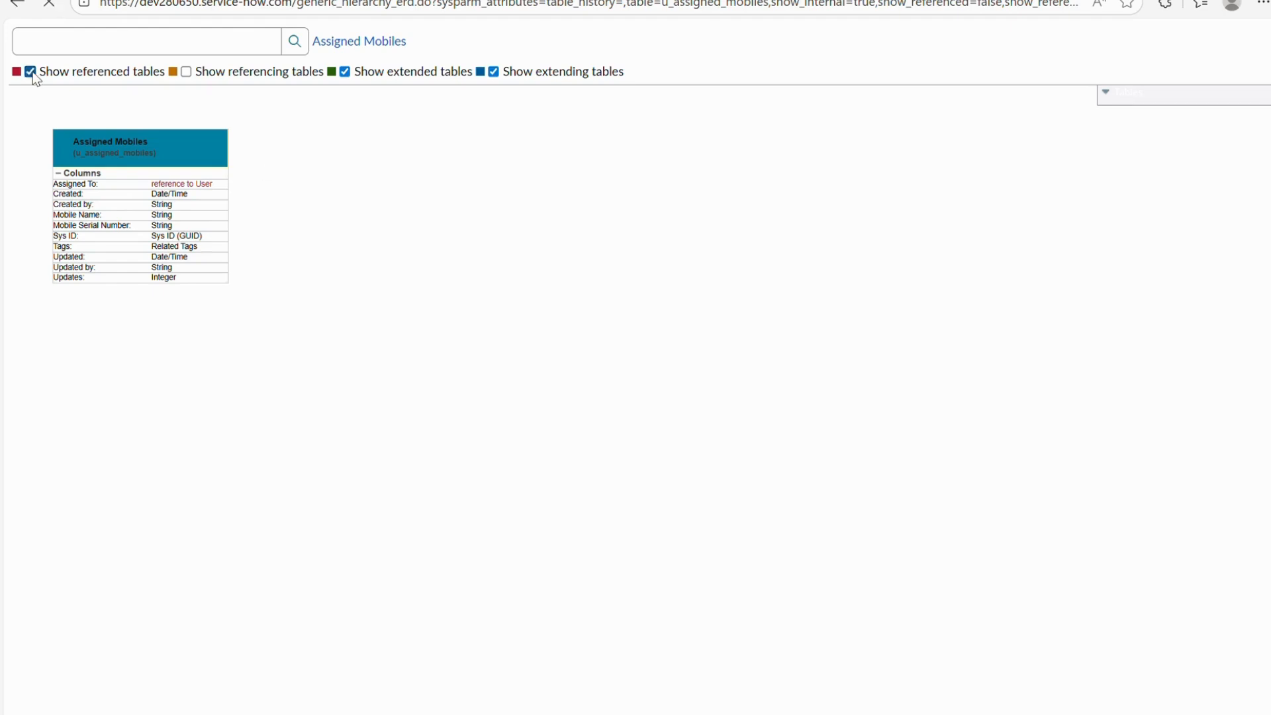
left_click(186, 71)
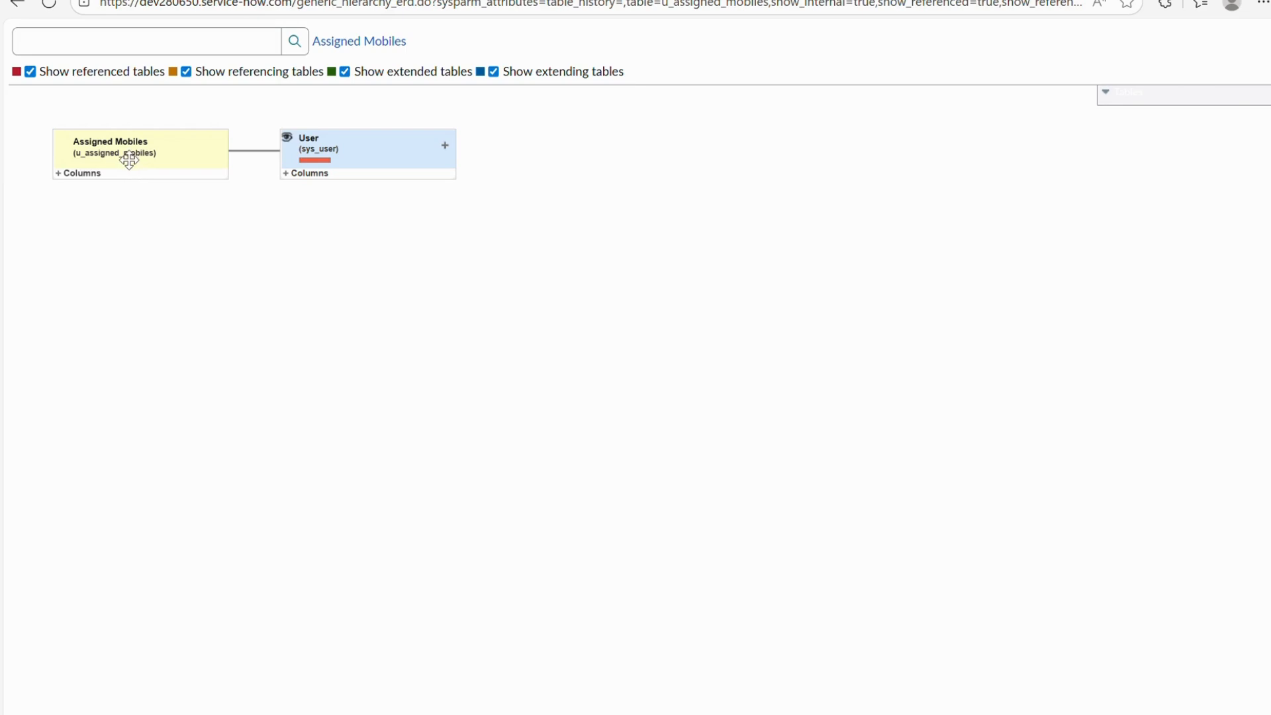
left_click(60, 173)
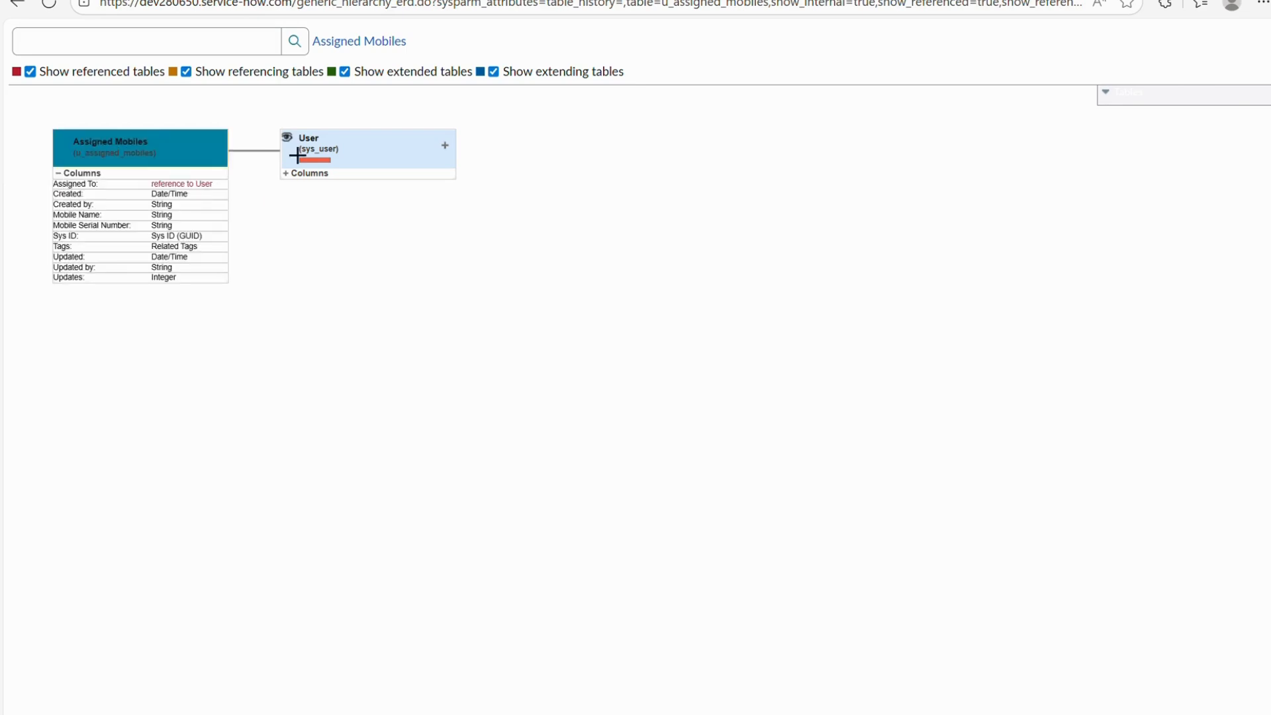